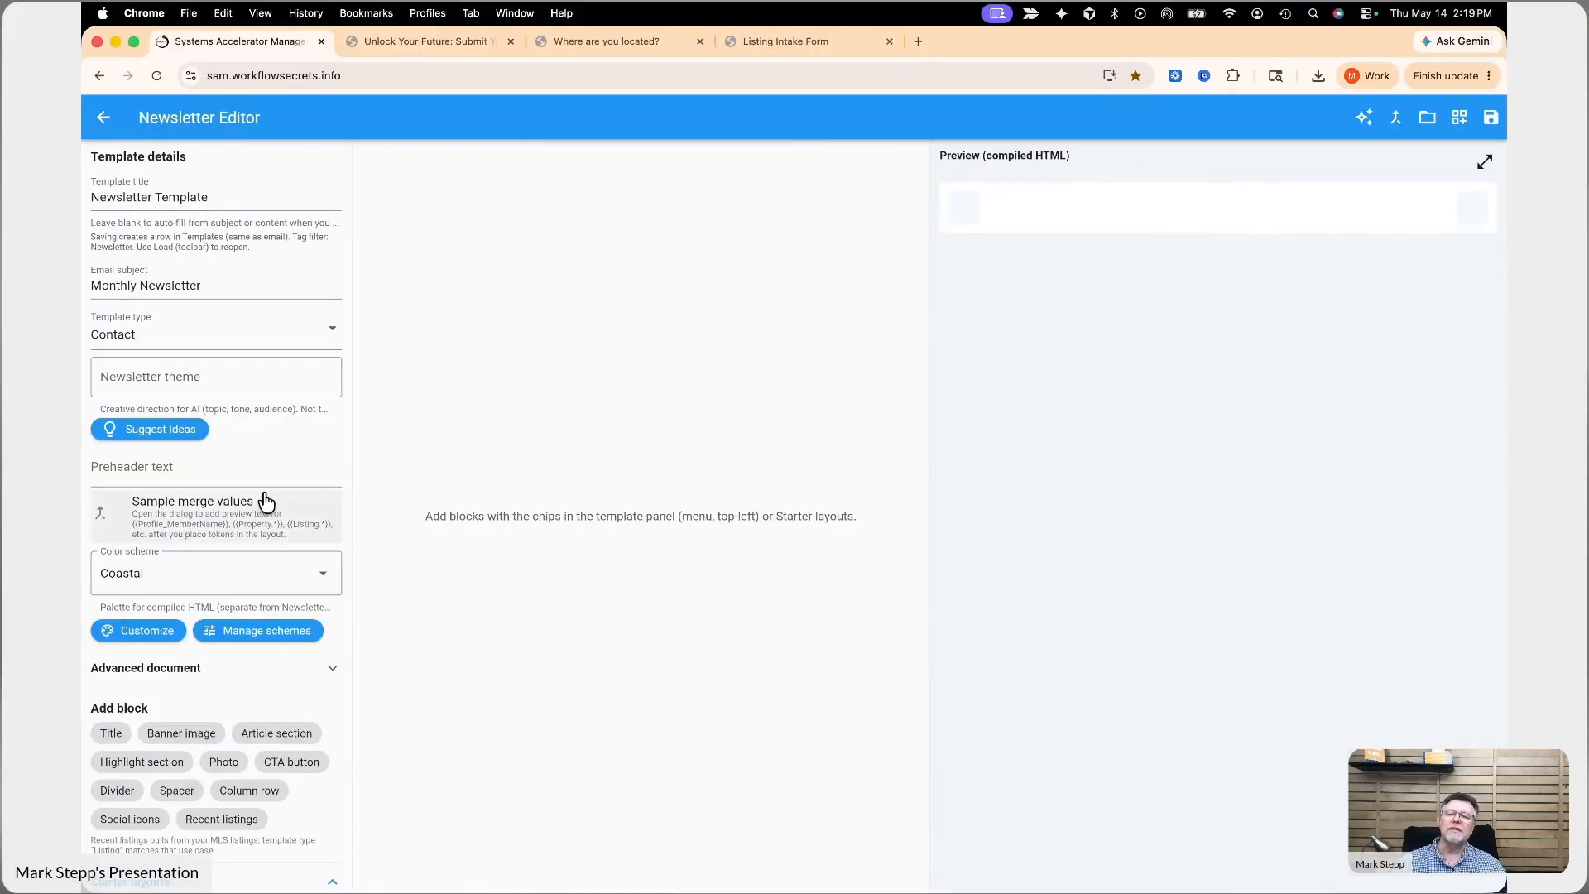
# Load the Standard newsletter starter layout into the empty template
pyautogui.scroll(-1, 261, 500)
pyautogui.scroll(-5, 258, 500)
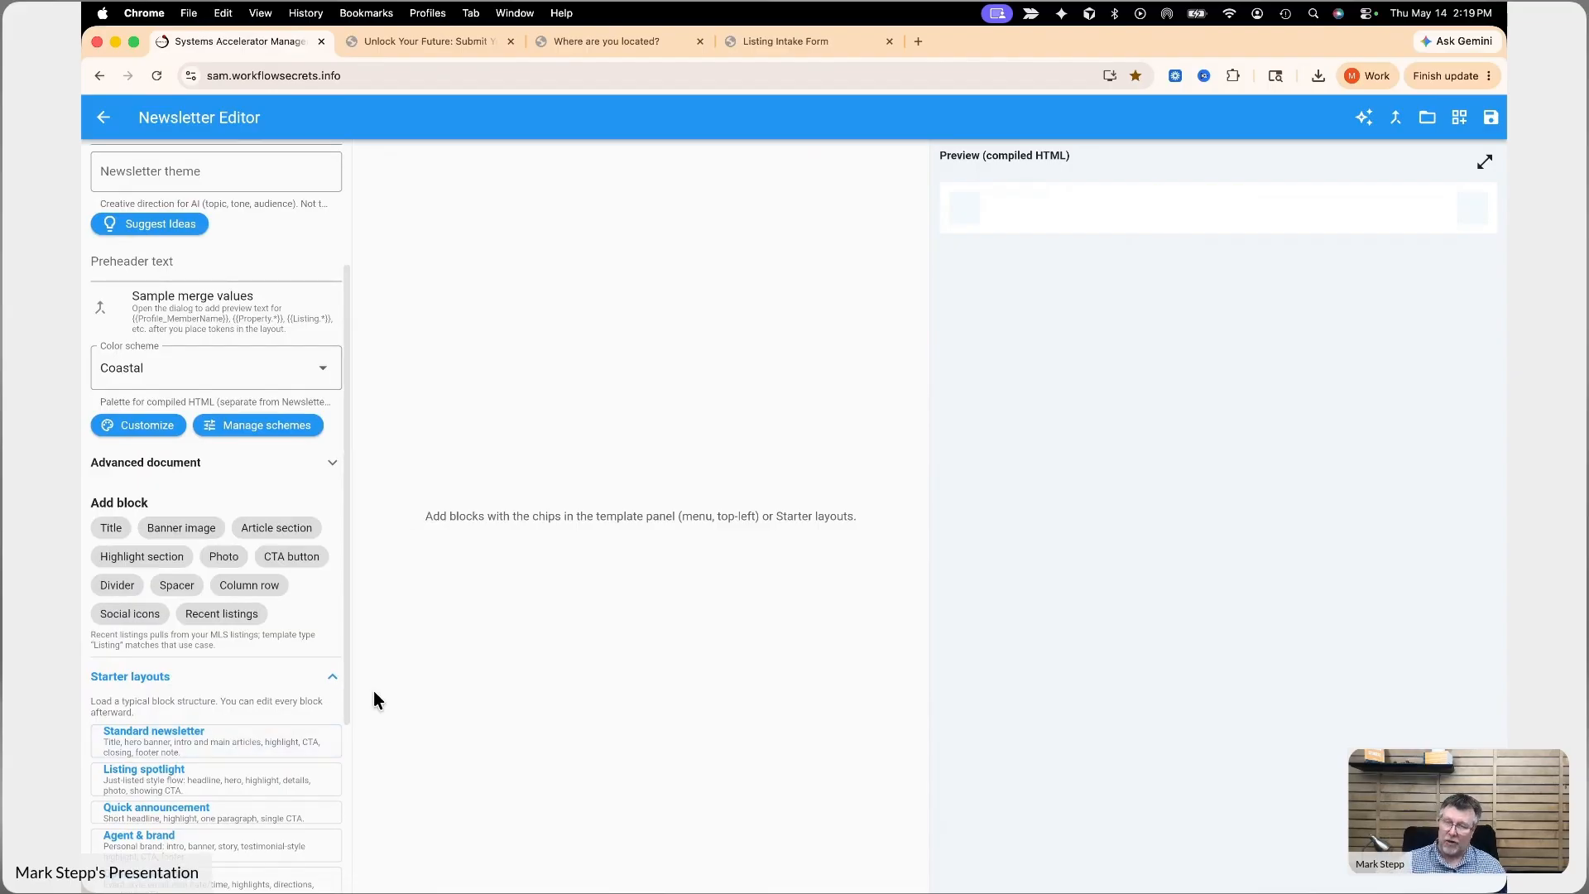
pyautogui.scroll(-3, 219, 708)
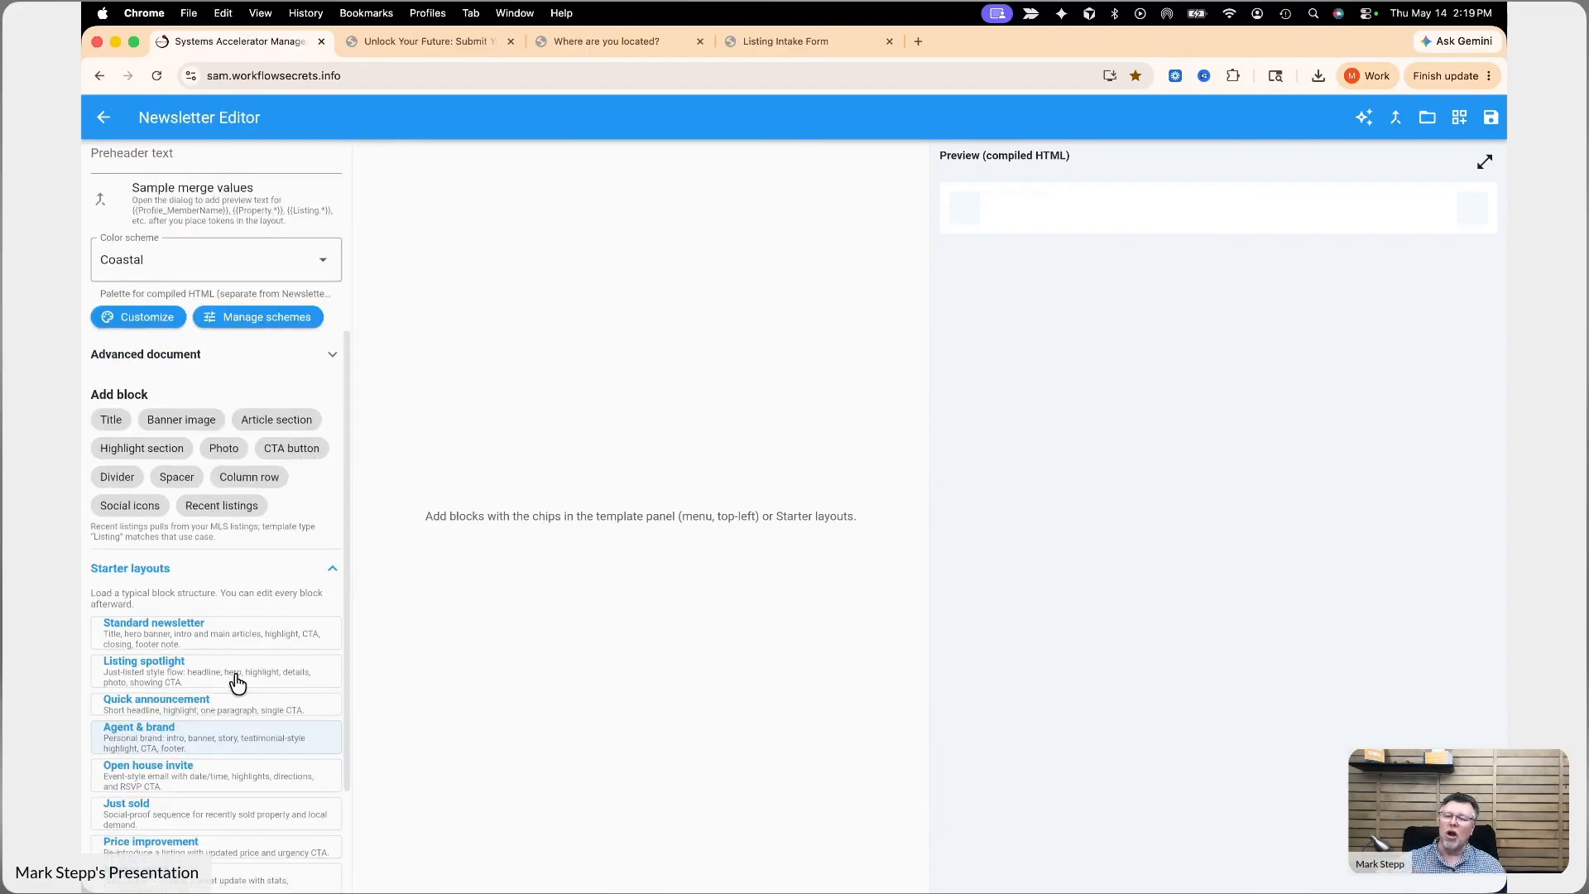
pyautogui.click(258, 633)
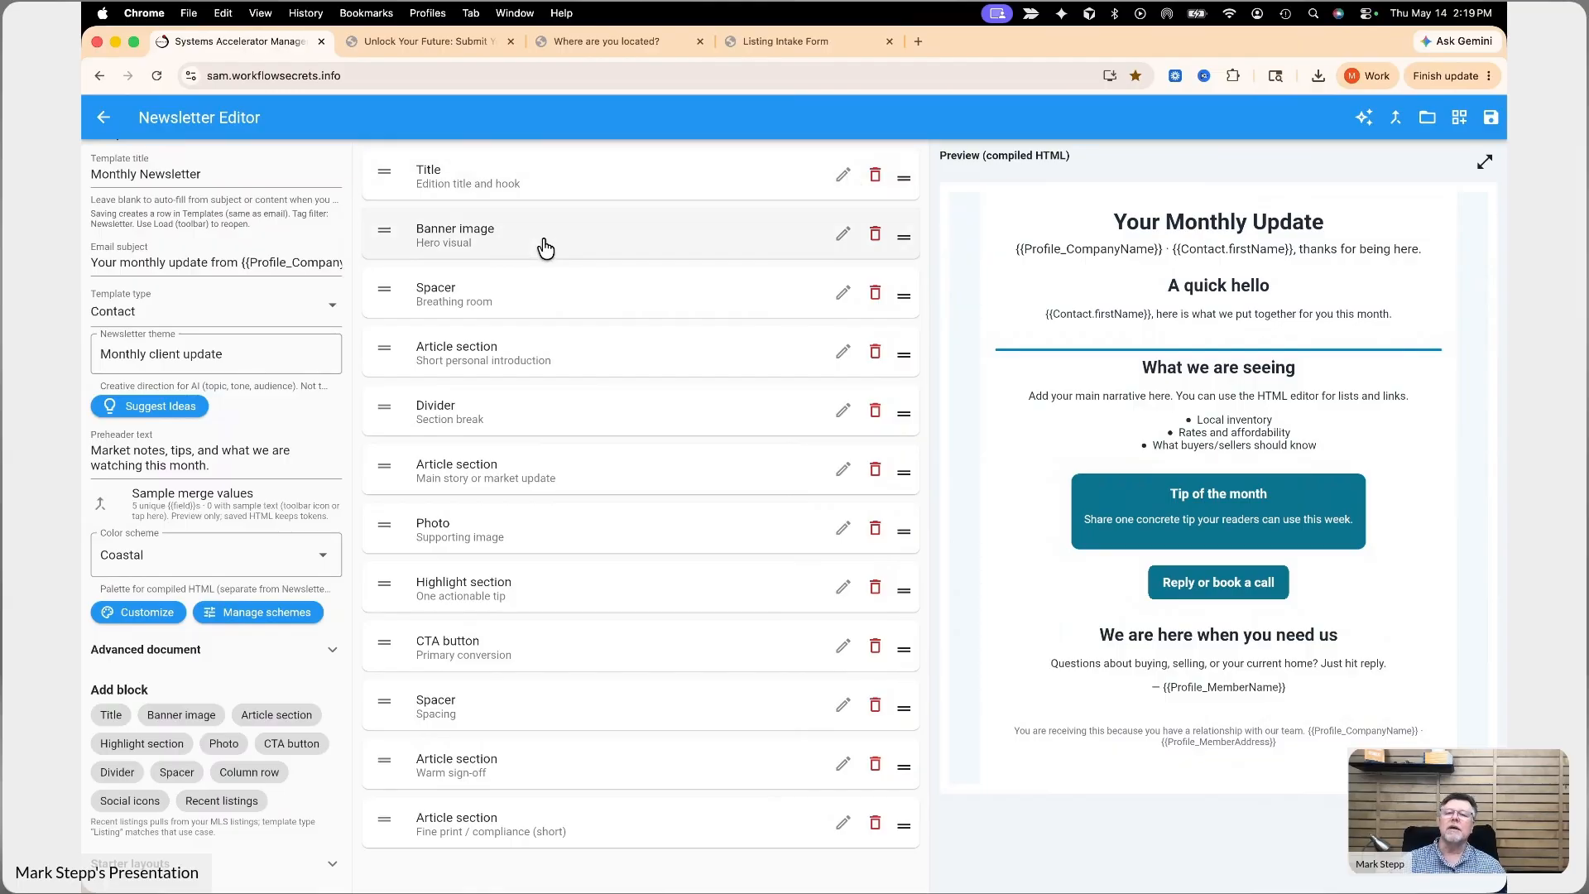
# Locate the personal introduction, divider, main story and supporting photo blocks in the compiled preview
pyautogui.click(539, 351)
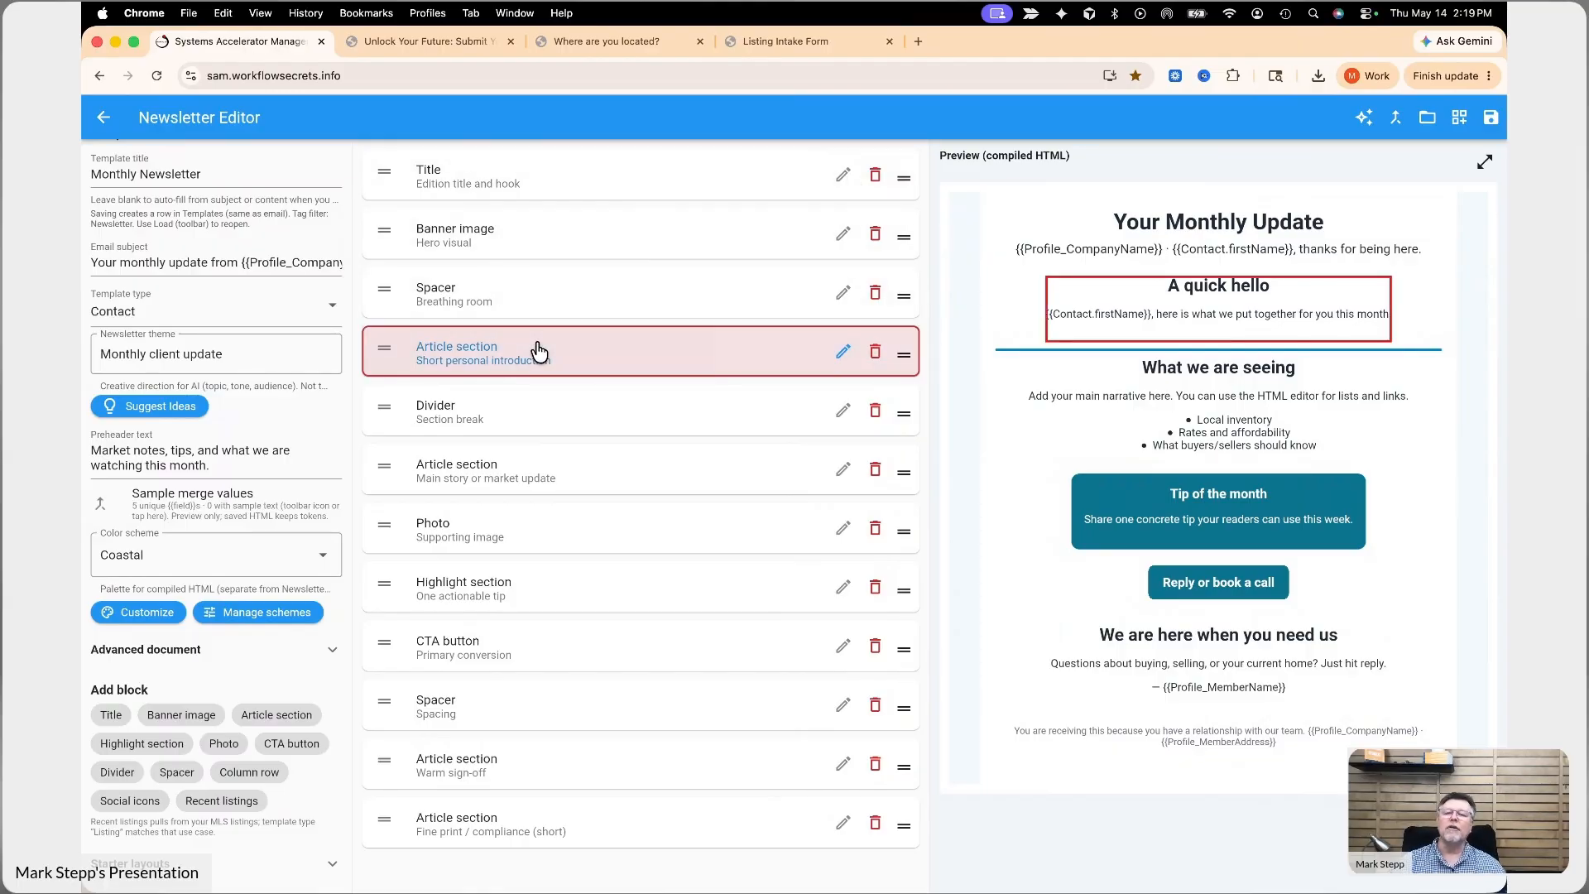
pyautogui.click(620, 431)
pyautogui.click(617, 465)
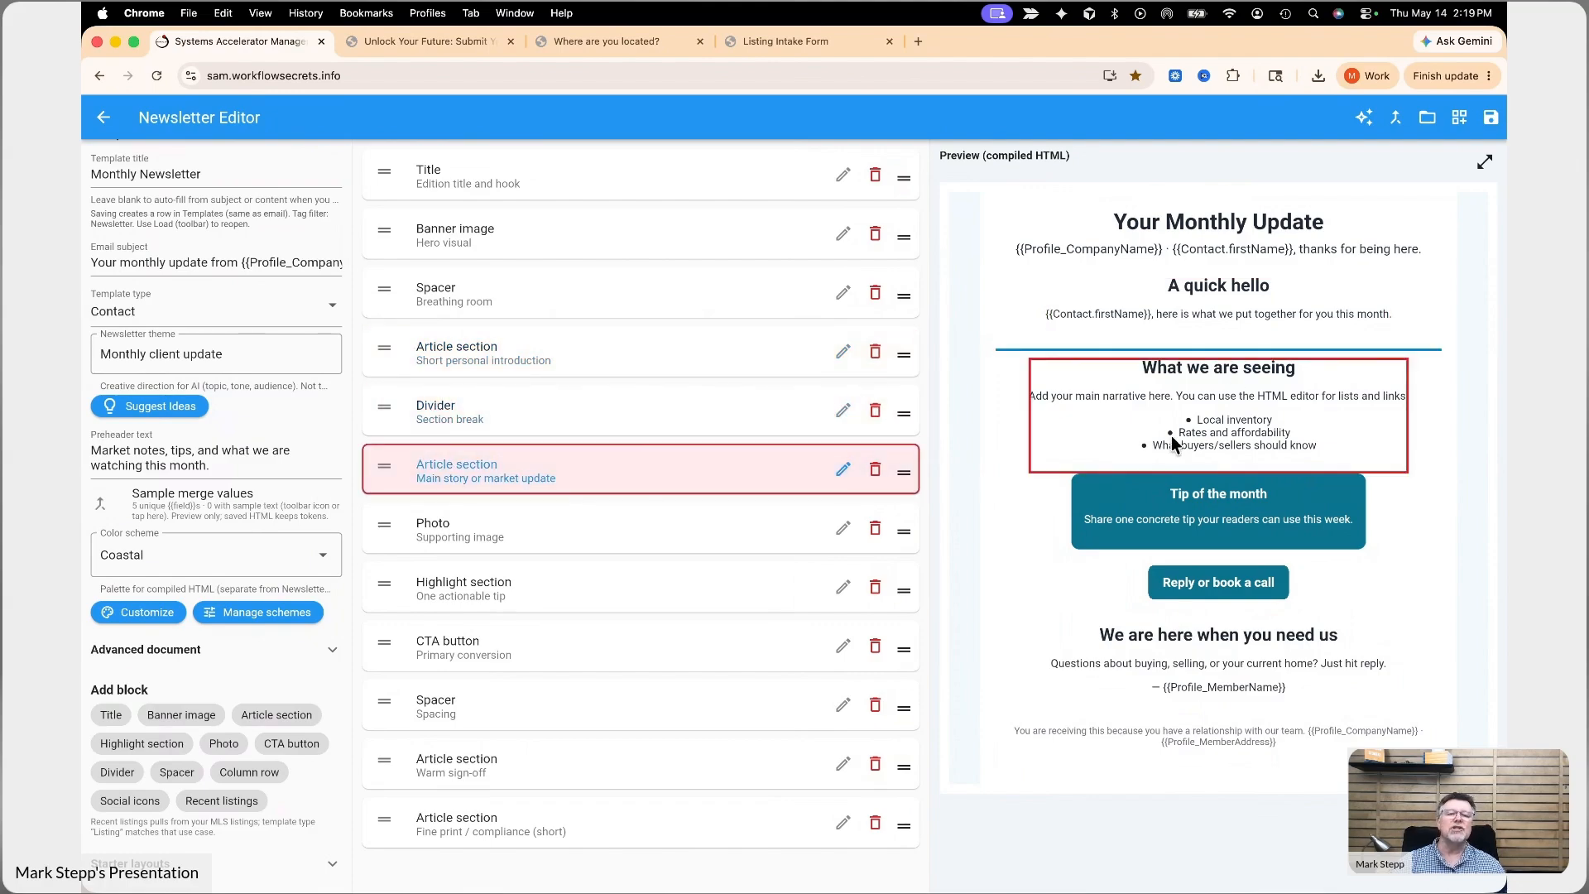
pyautogui.click(629, 539)
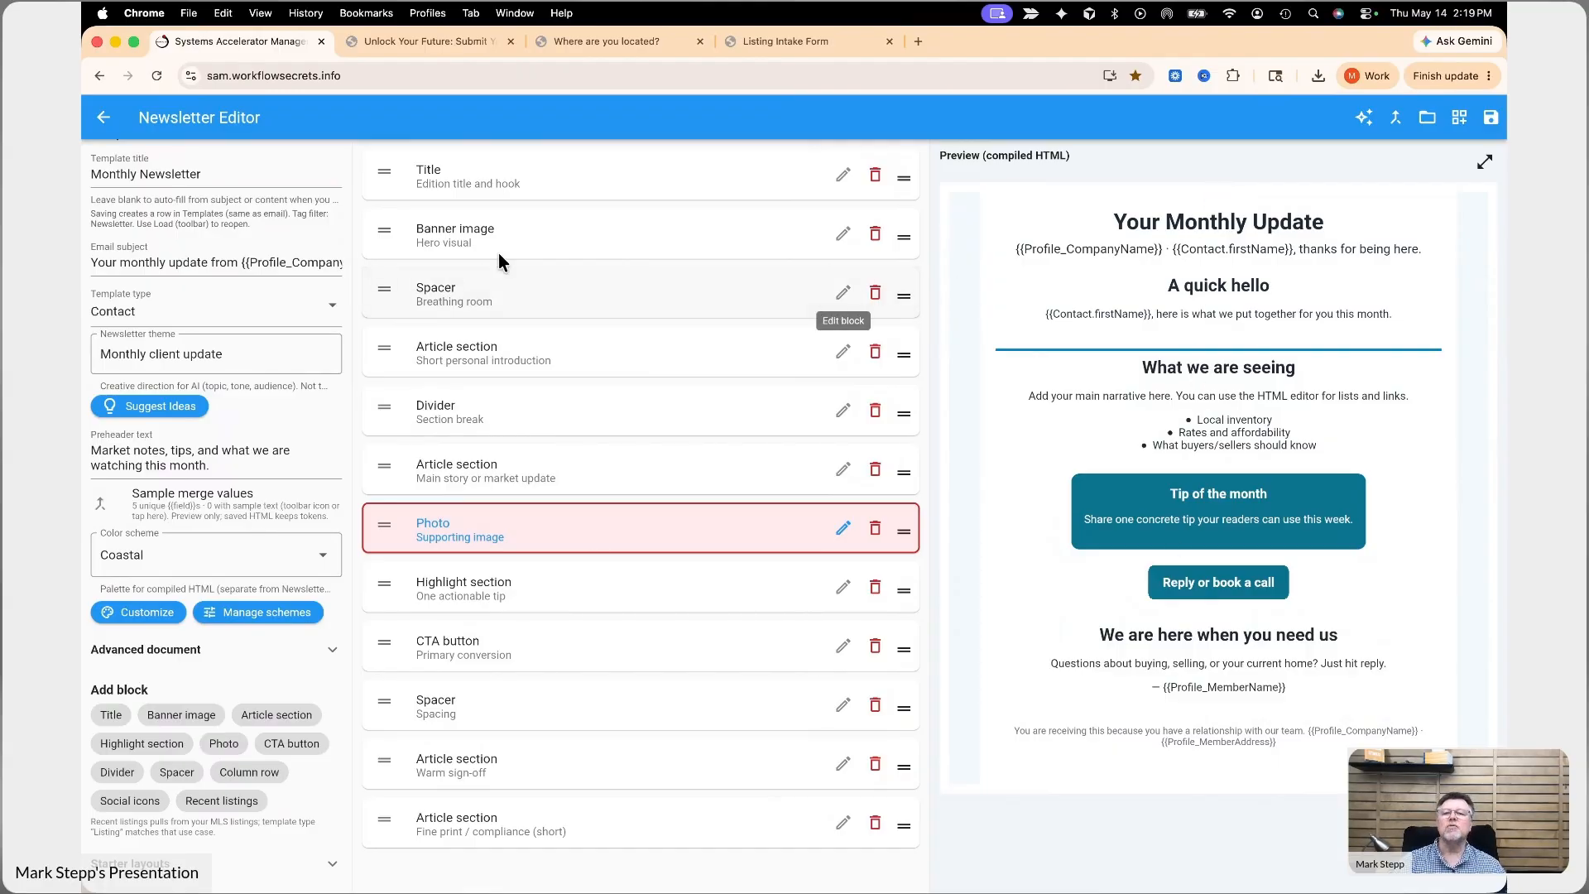
# Examine the Title block's short objective in its edit dialog and close the dialog without saving
pyautogui.click(612, 182)
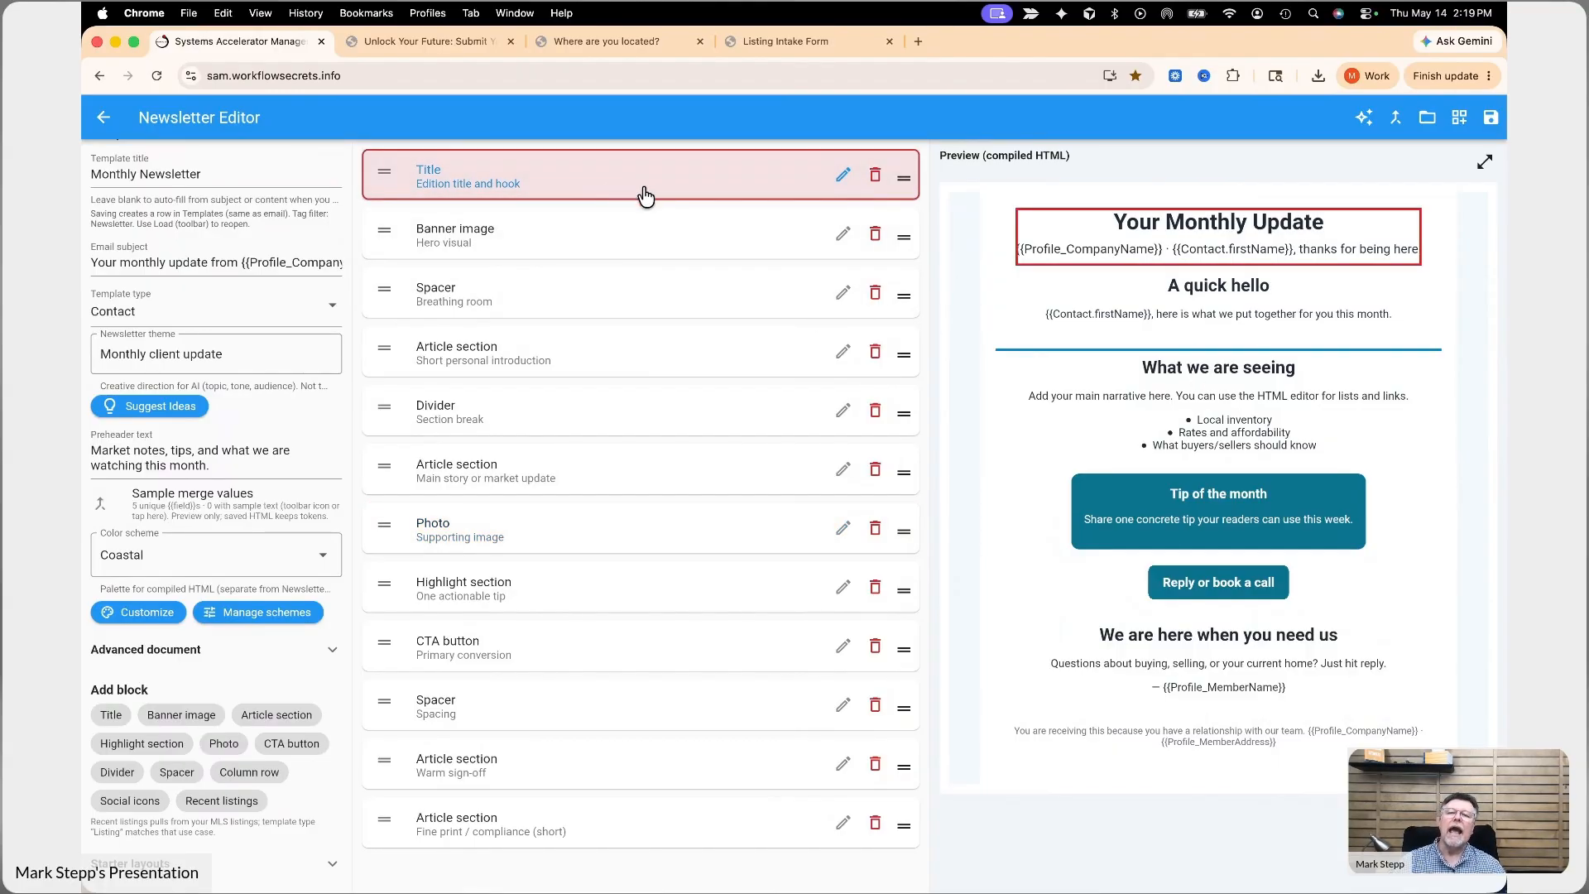
pyautogui.click(845, 175)
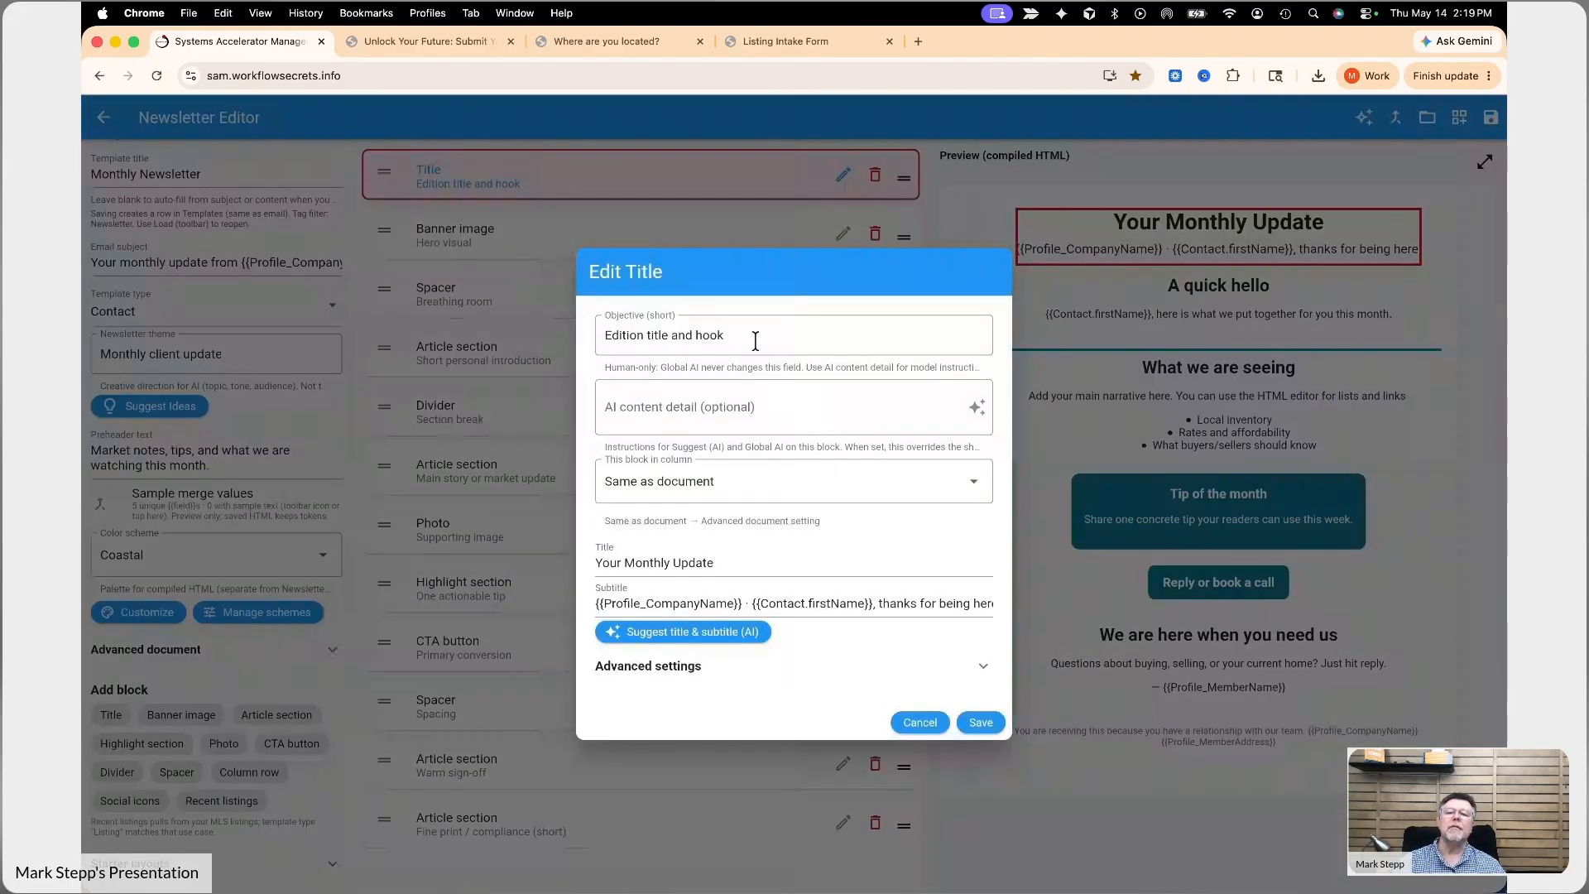
pyautogui.moveTo(732, 336); pyautogui.dragTo(603, 327)
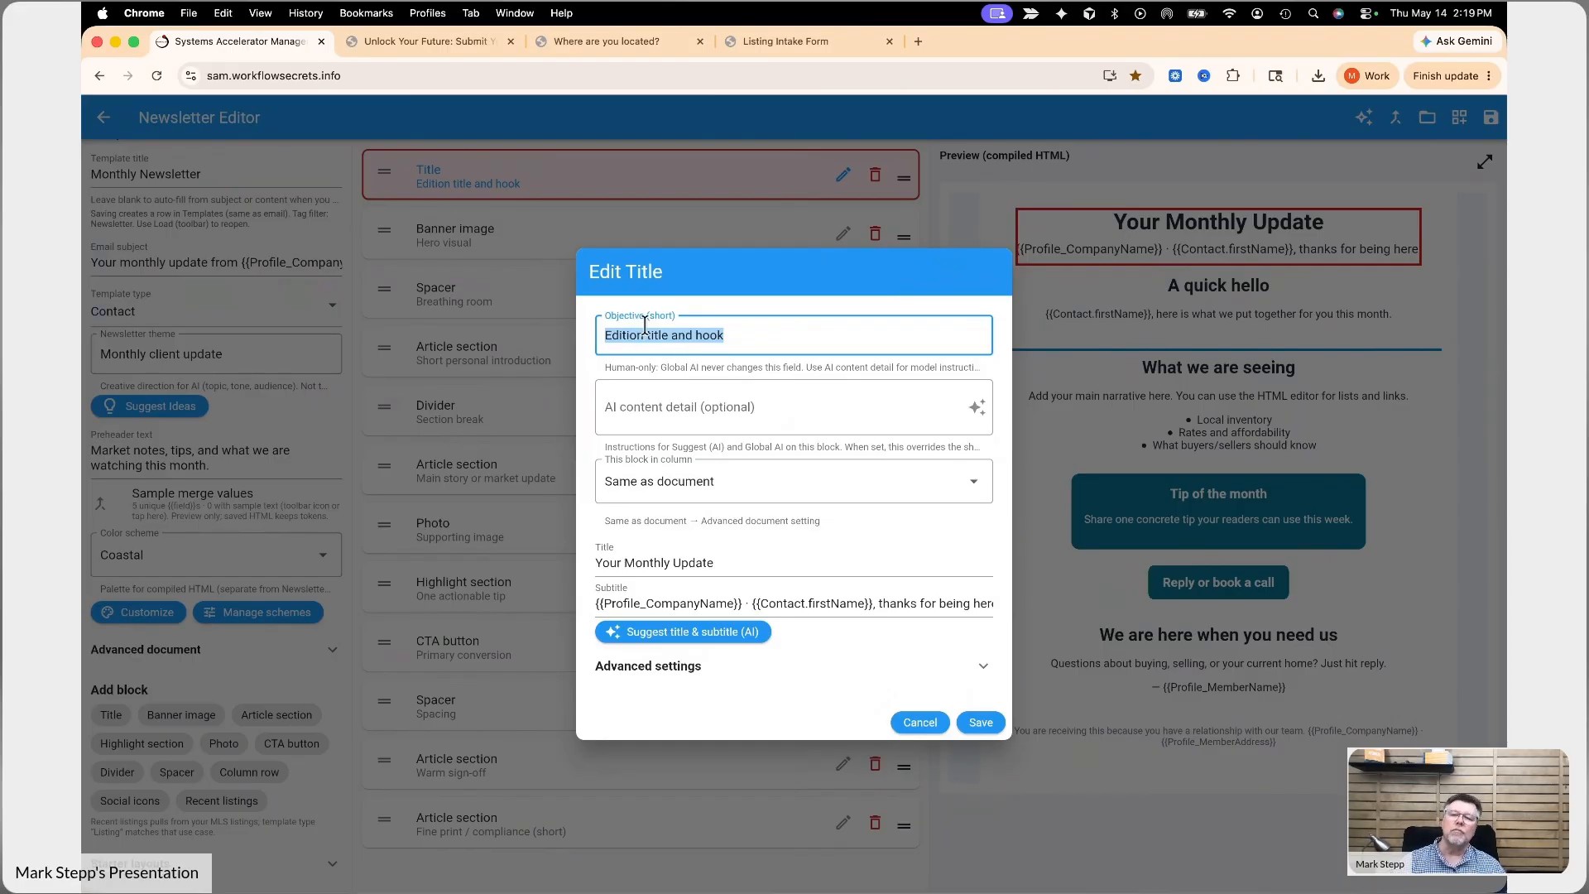
pyautogui.click(732, 336)
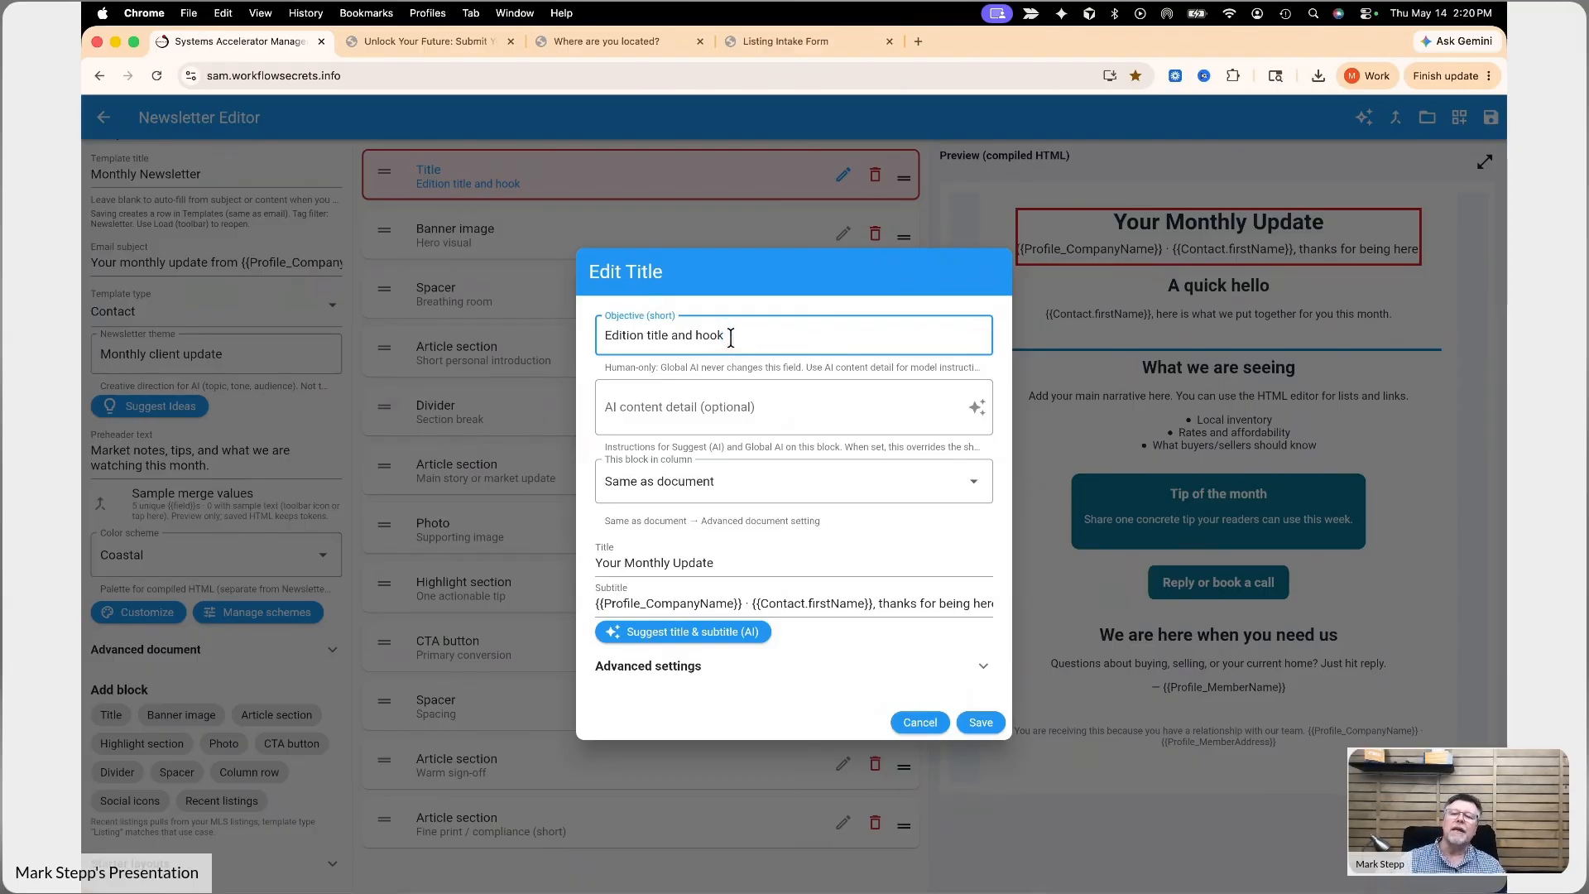
pyautogui.click(928, 726)
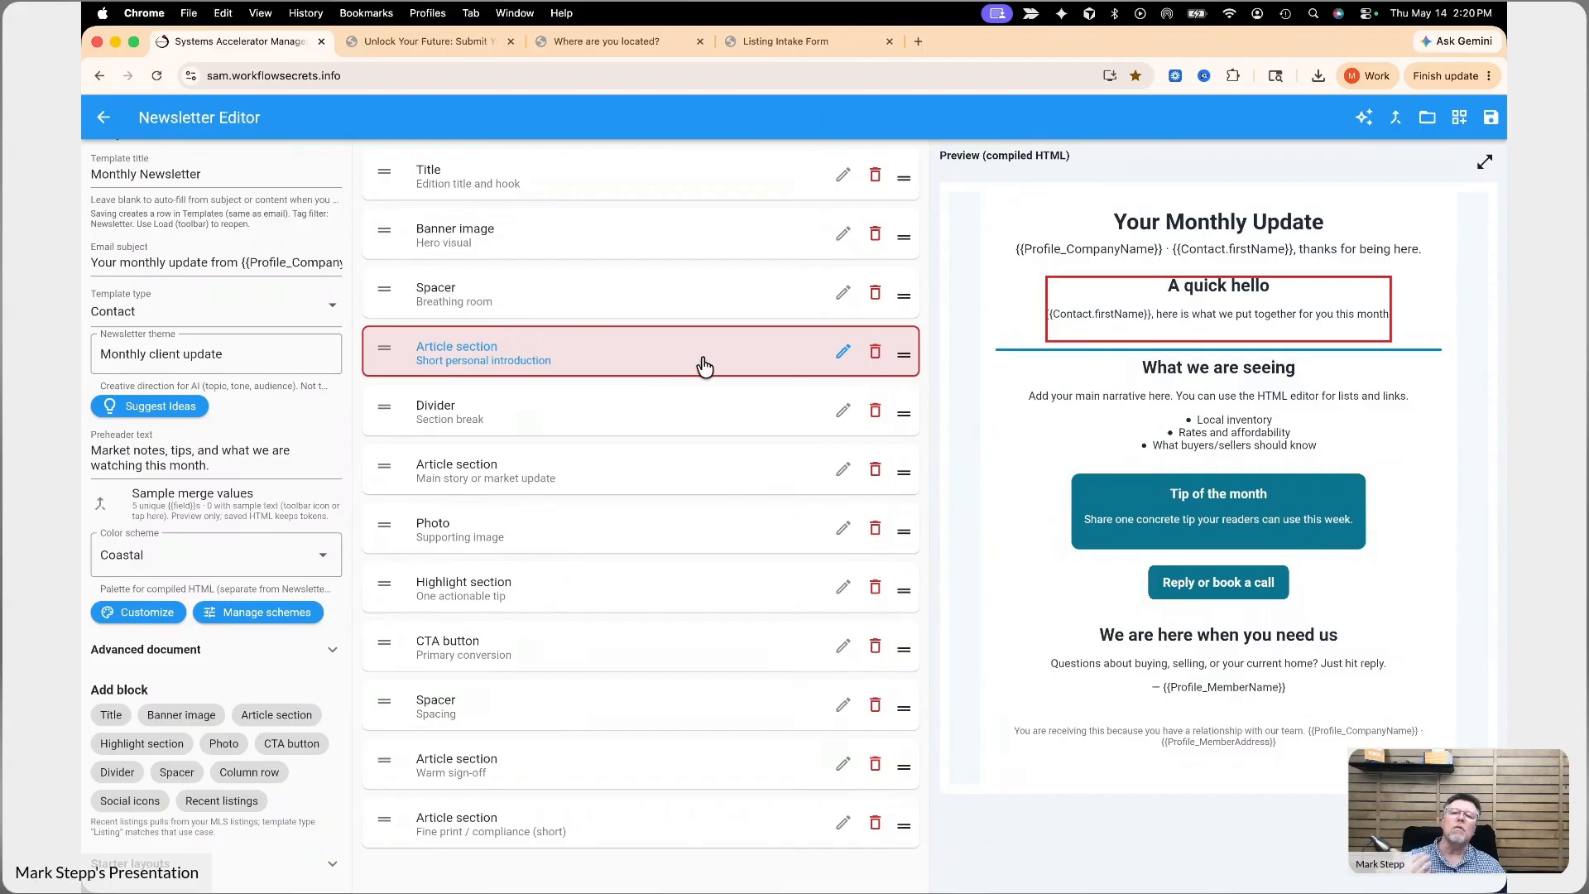
# Examine the objectives of the personal introduction and main story article sections, closing both without saving
pyautogui.click(842, 354)
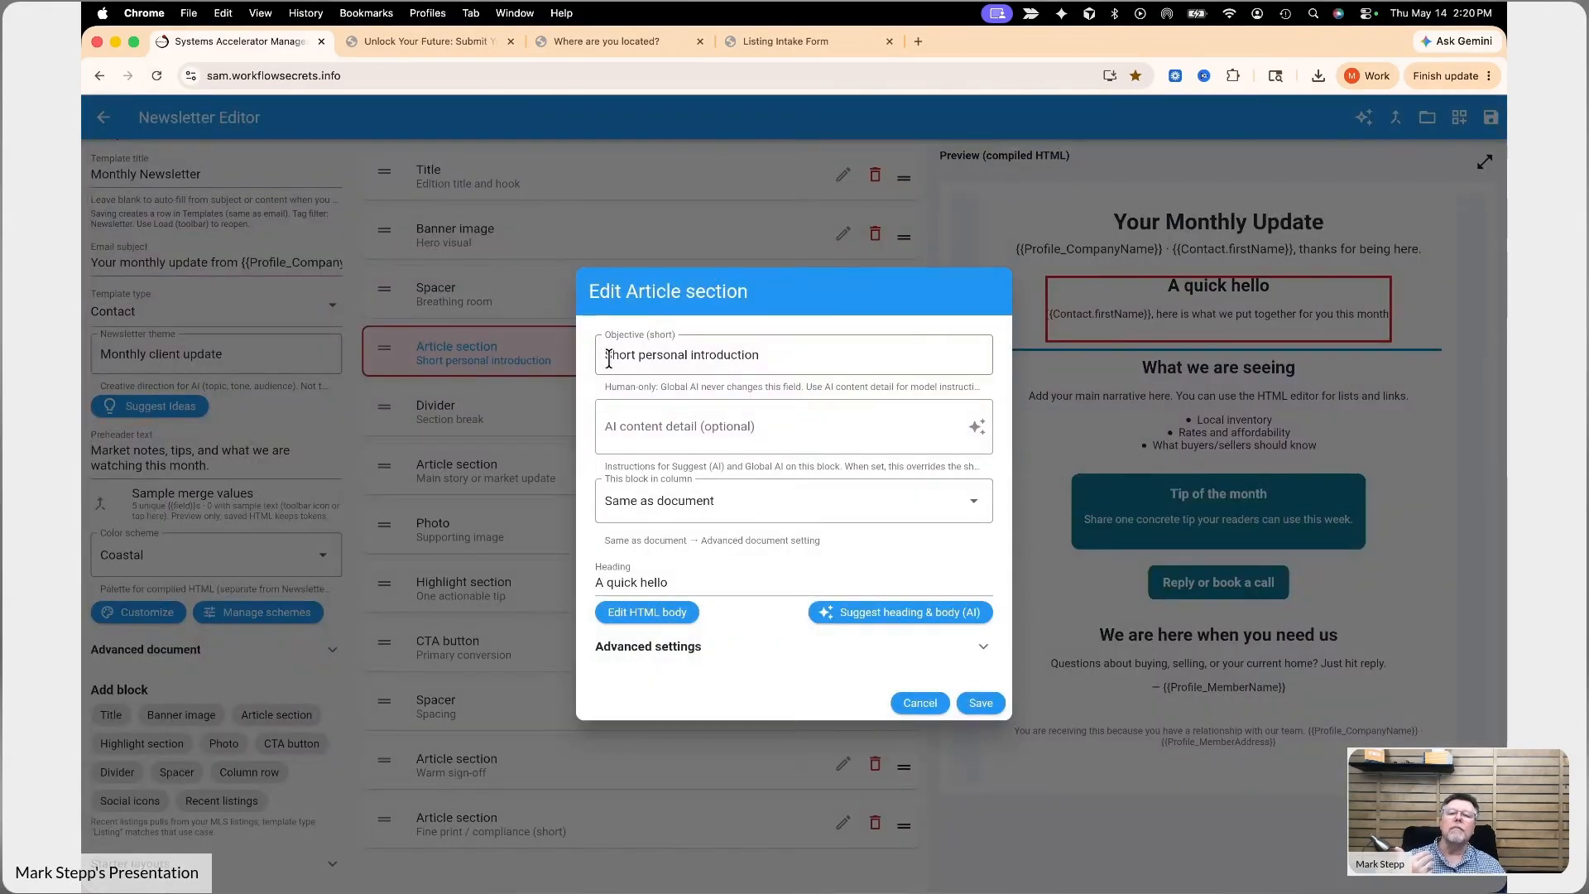
pyautogui.moveTo(604, 355); pyautogui.dragTo(777, 355)
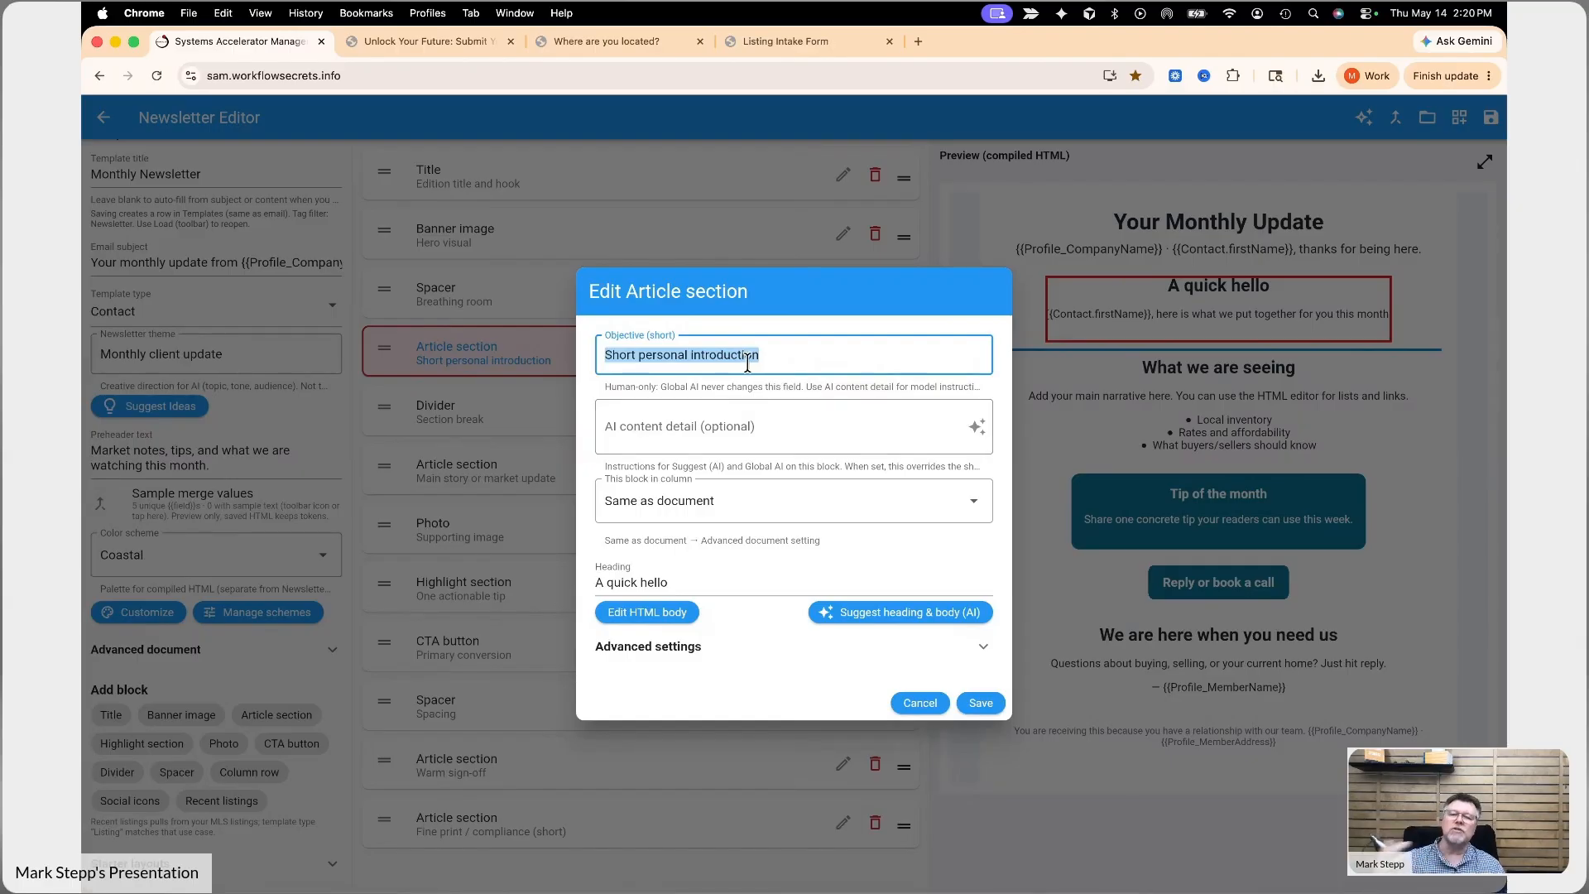
pyautogui.click(924, 708)
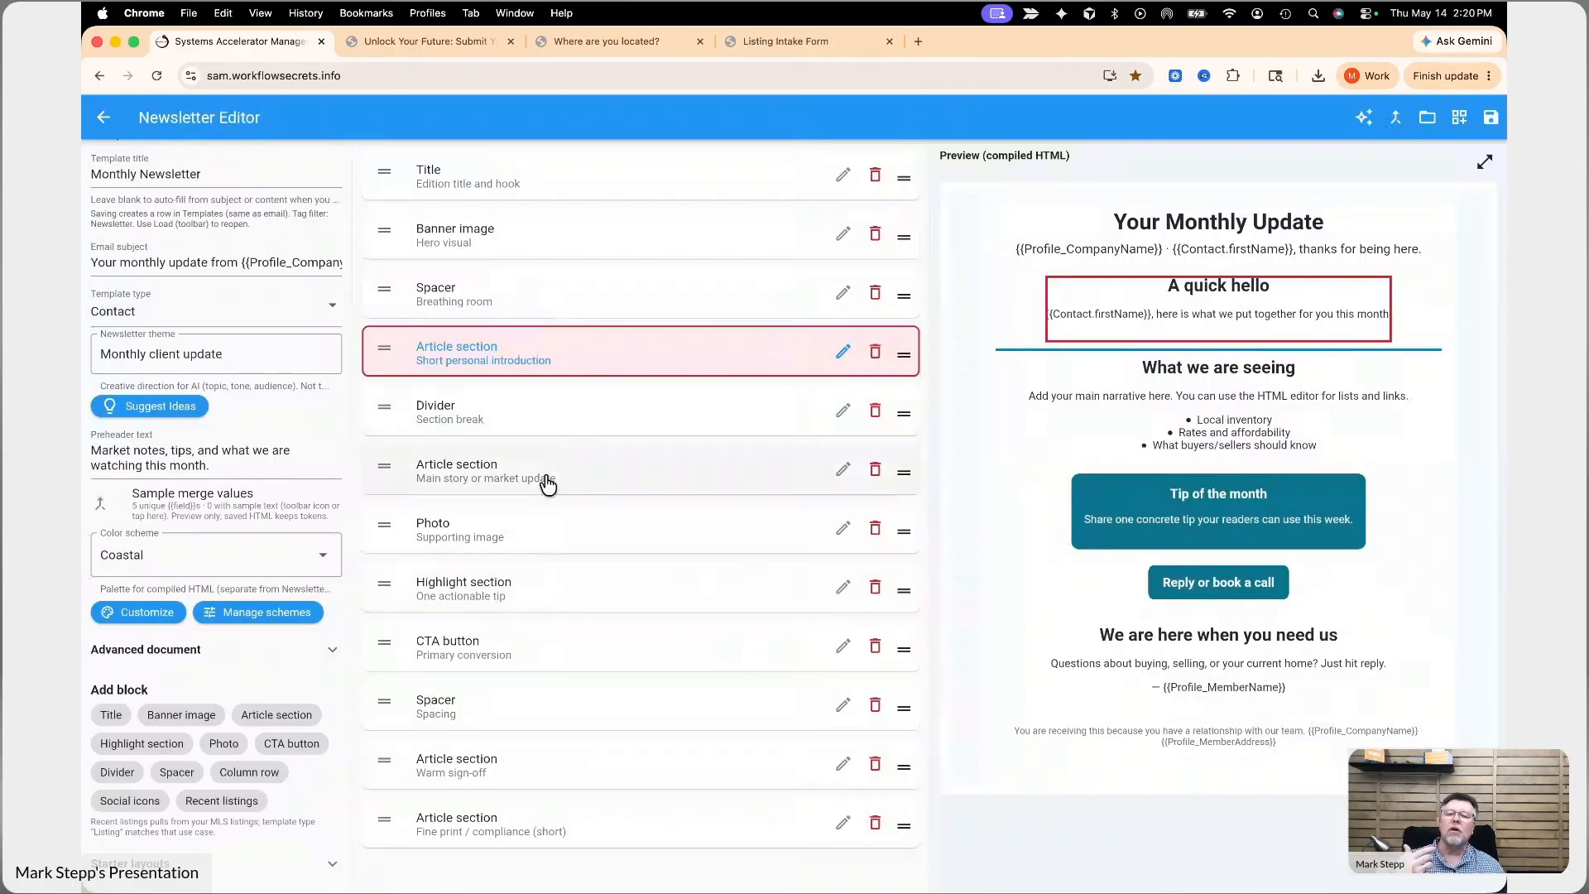
pyautogui.click(548, 484)
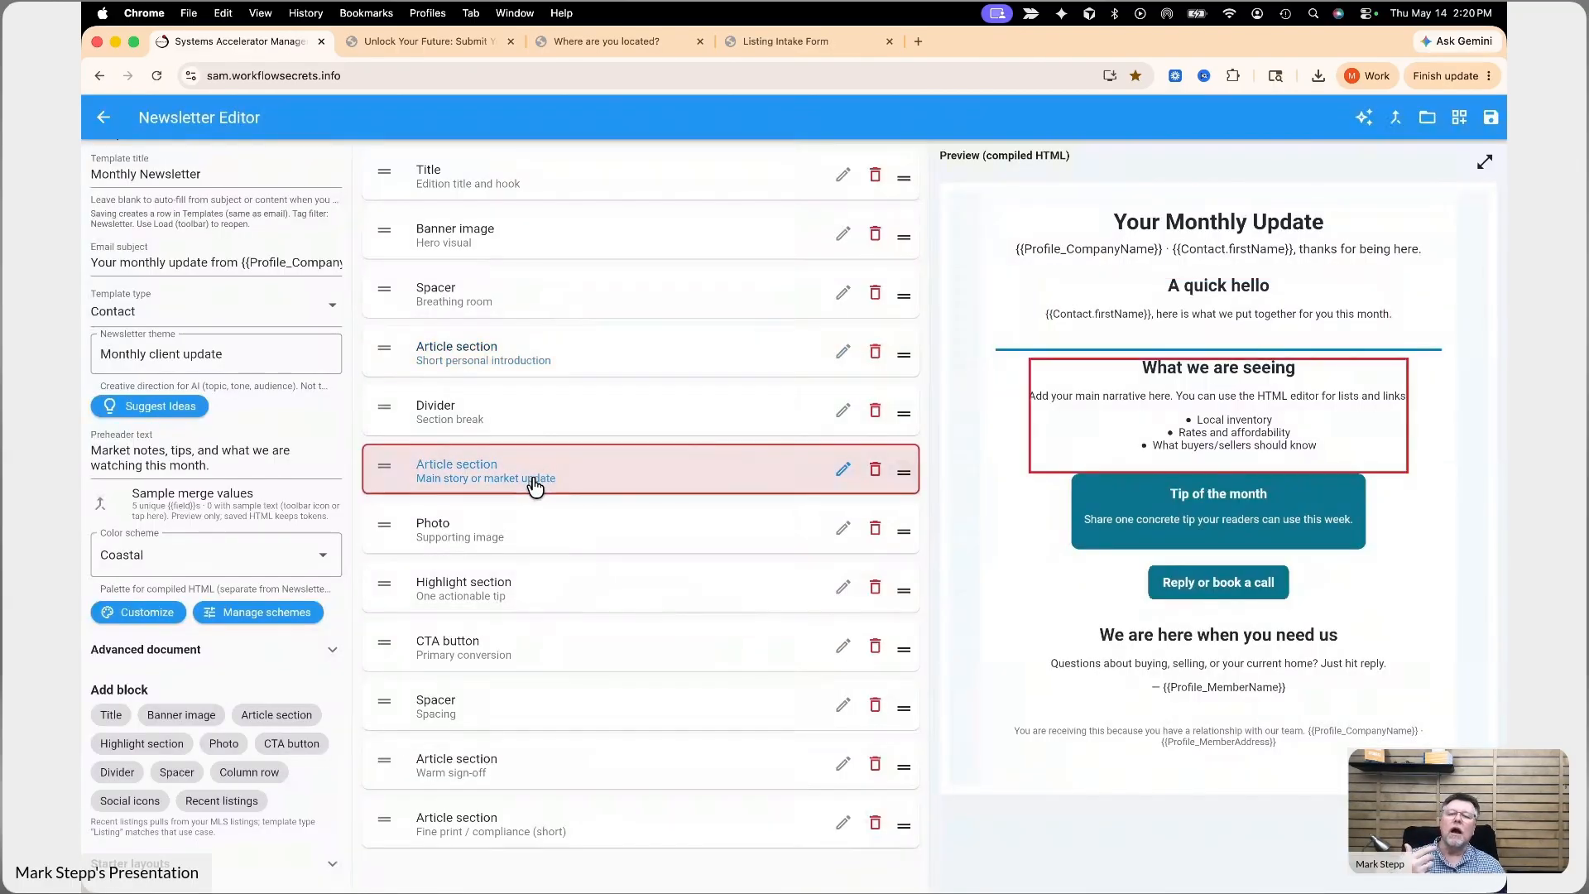
pyautogui.click(843, 470)
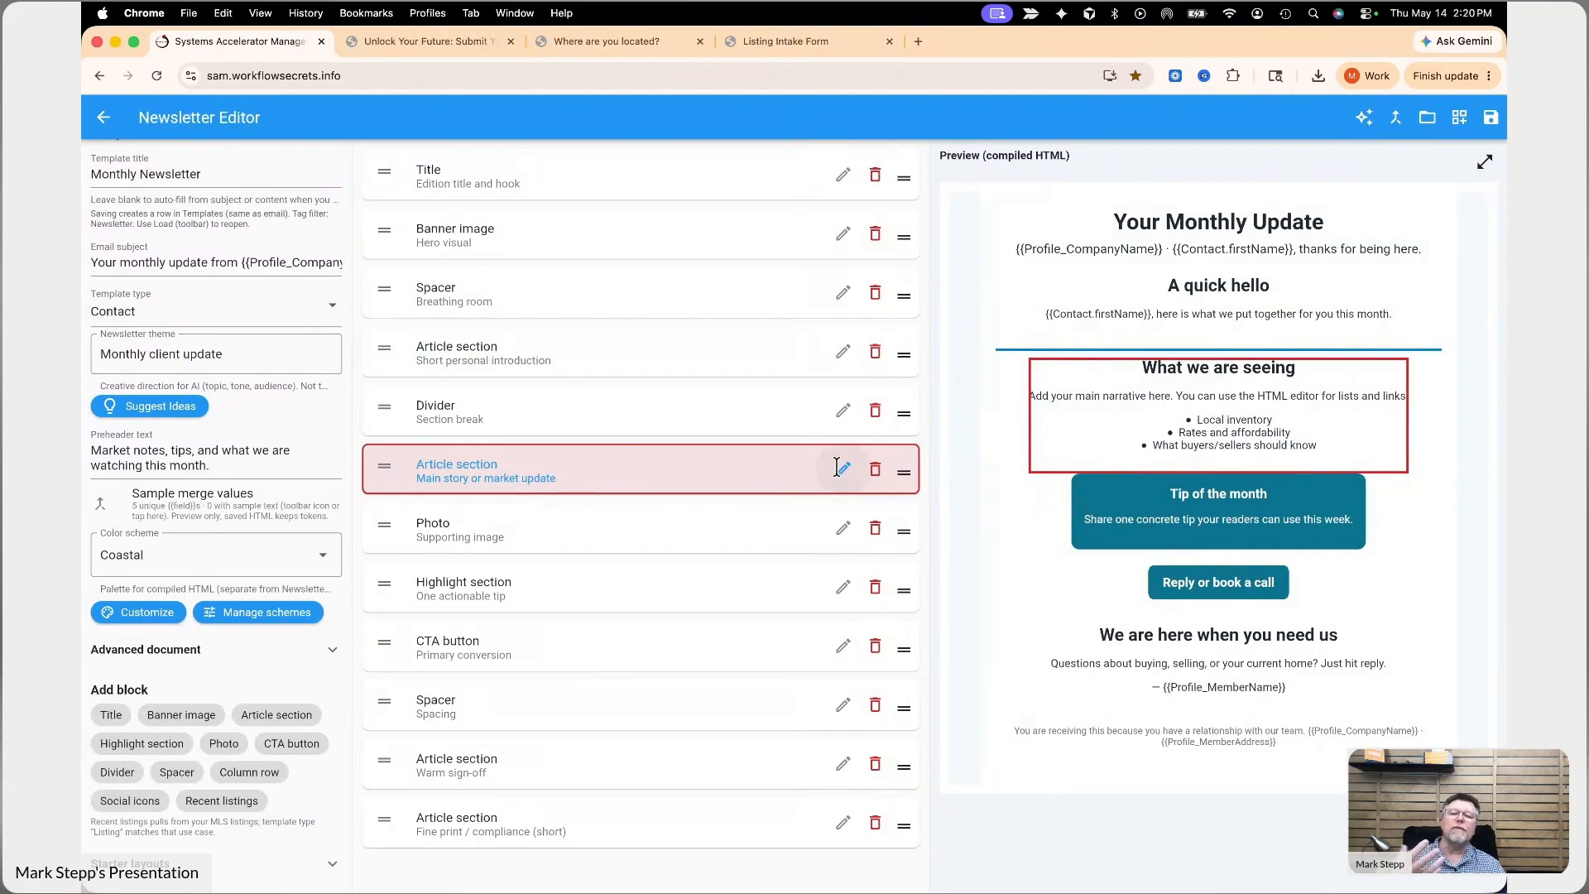
pyautogui.click(914, 704)
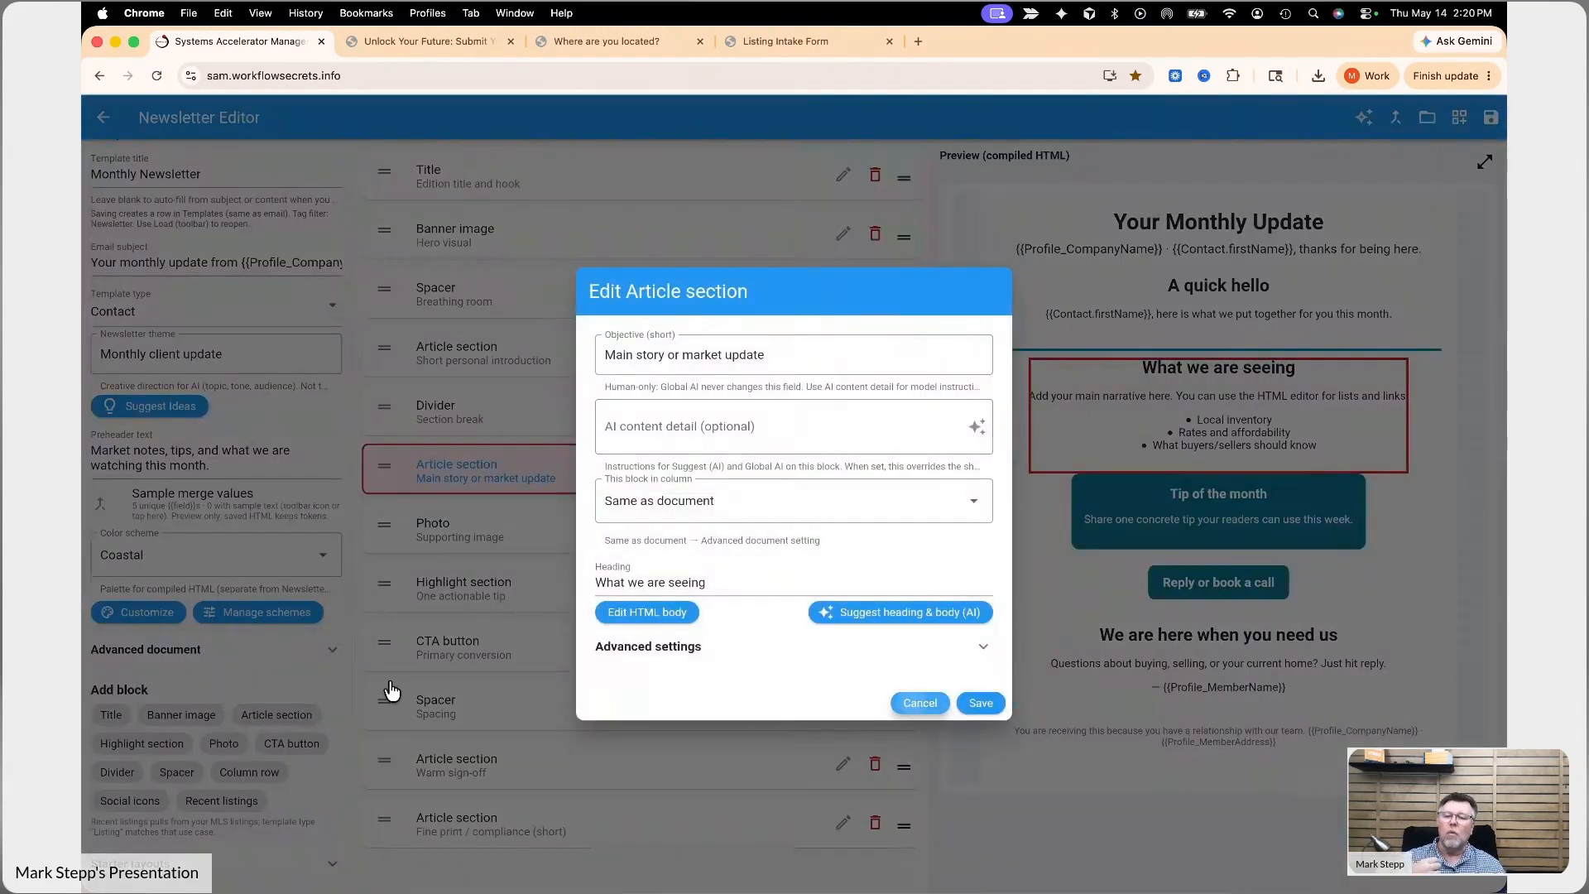
# Add a Social icons block below the fine print section and check its profile links without editing them
pyautogui.click(584, 836)
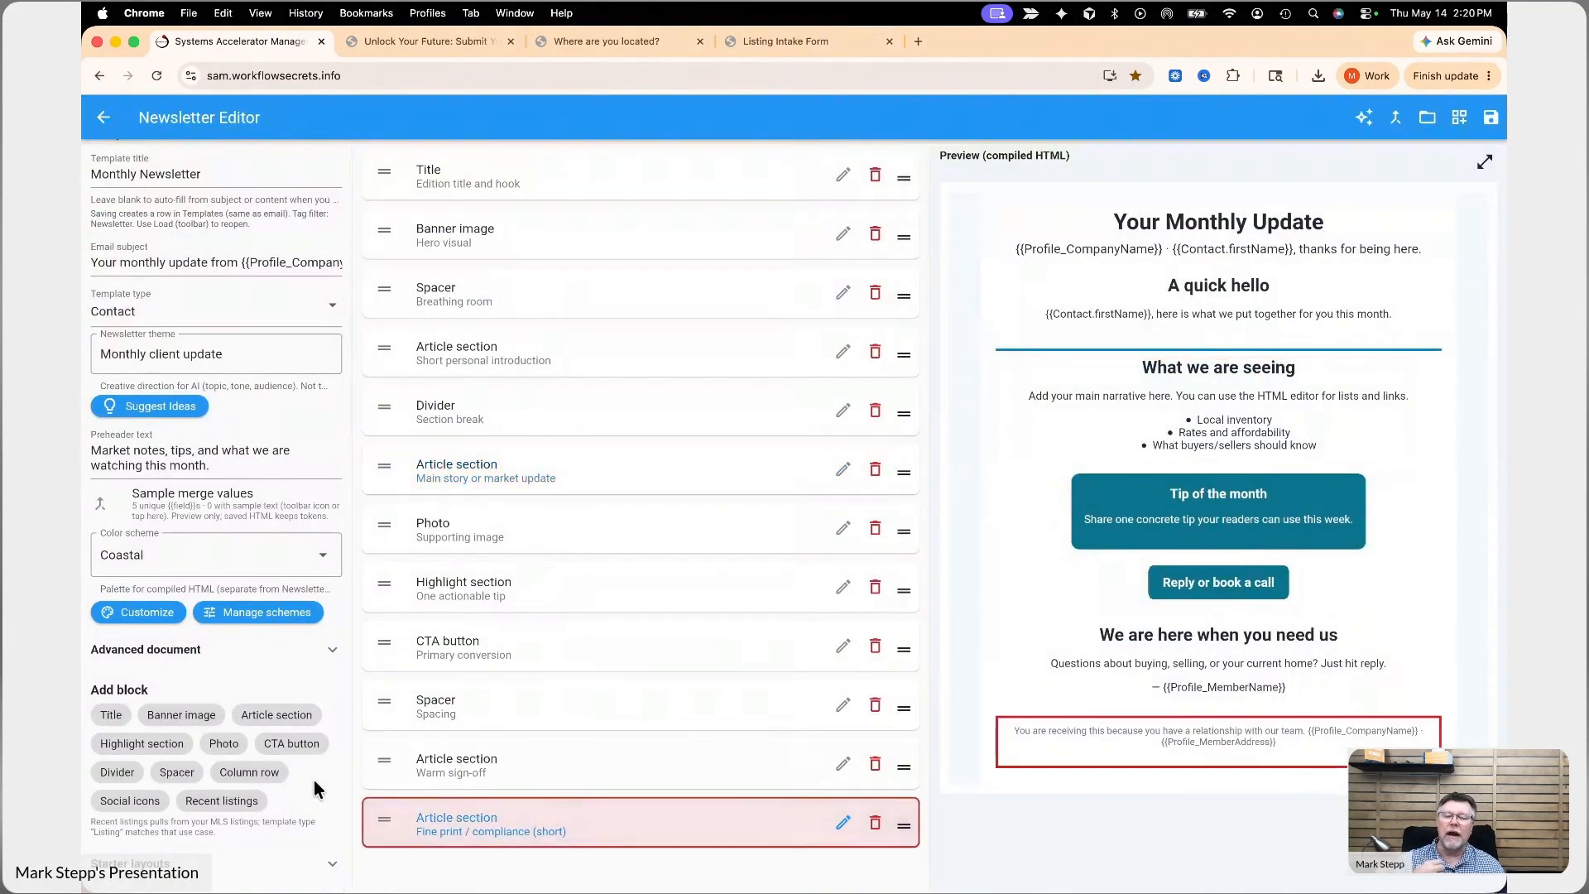
pyautogui.click(130, 803)
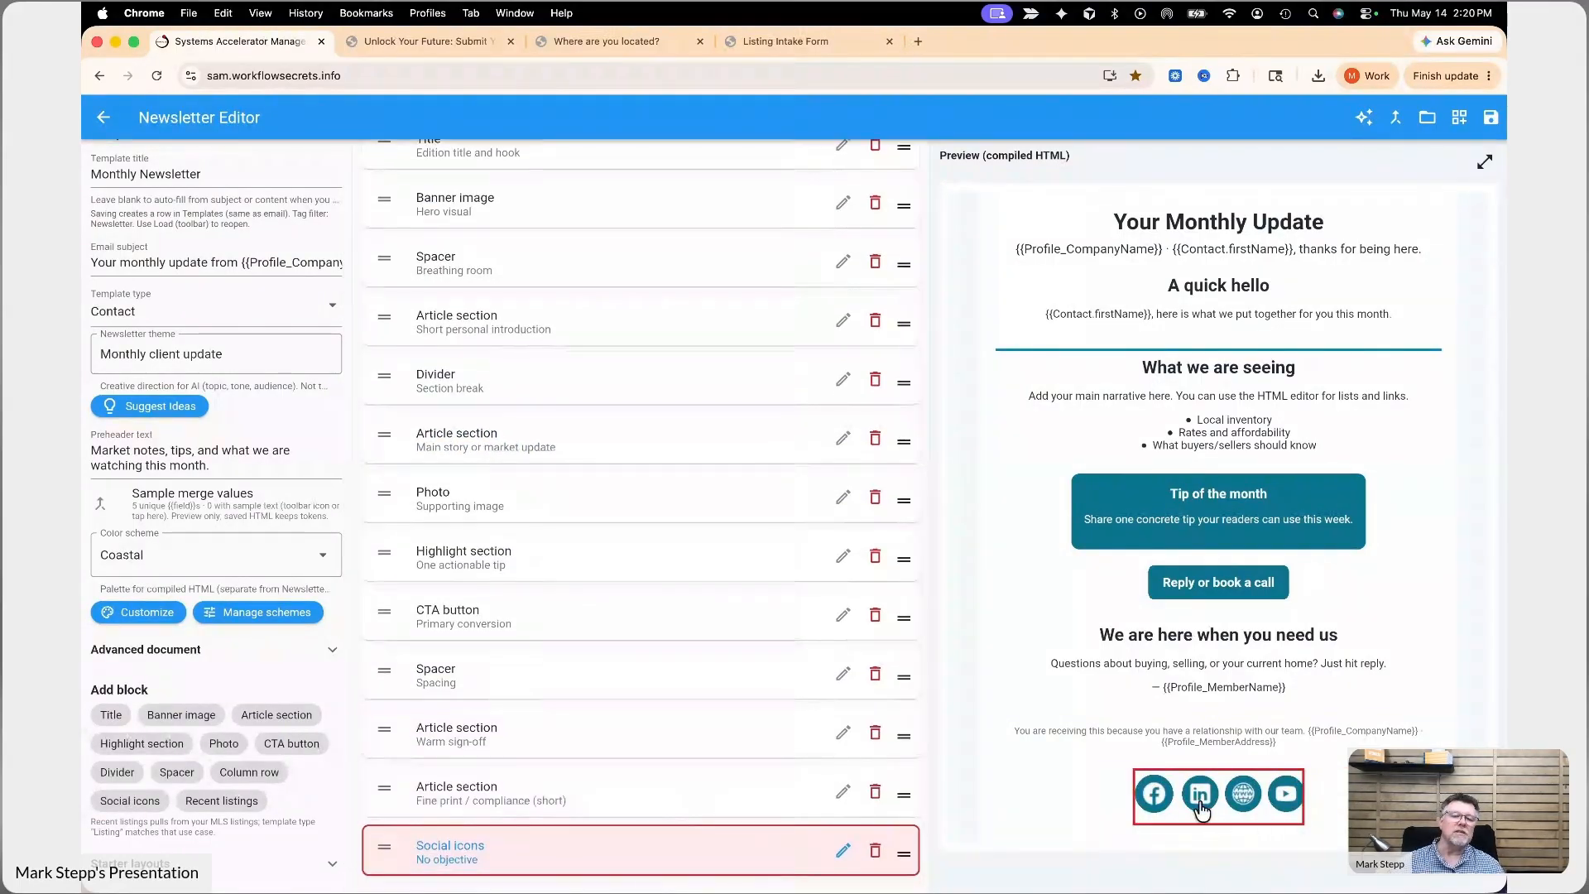
pyautogui.click(844, 852)
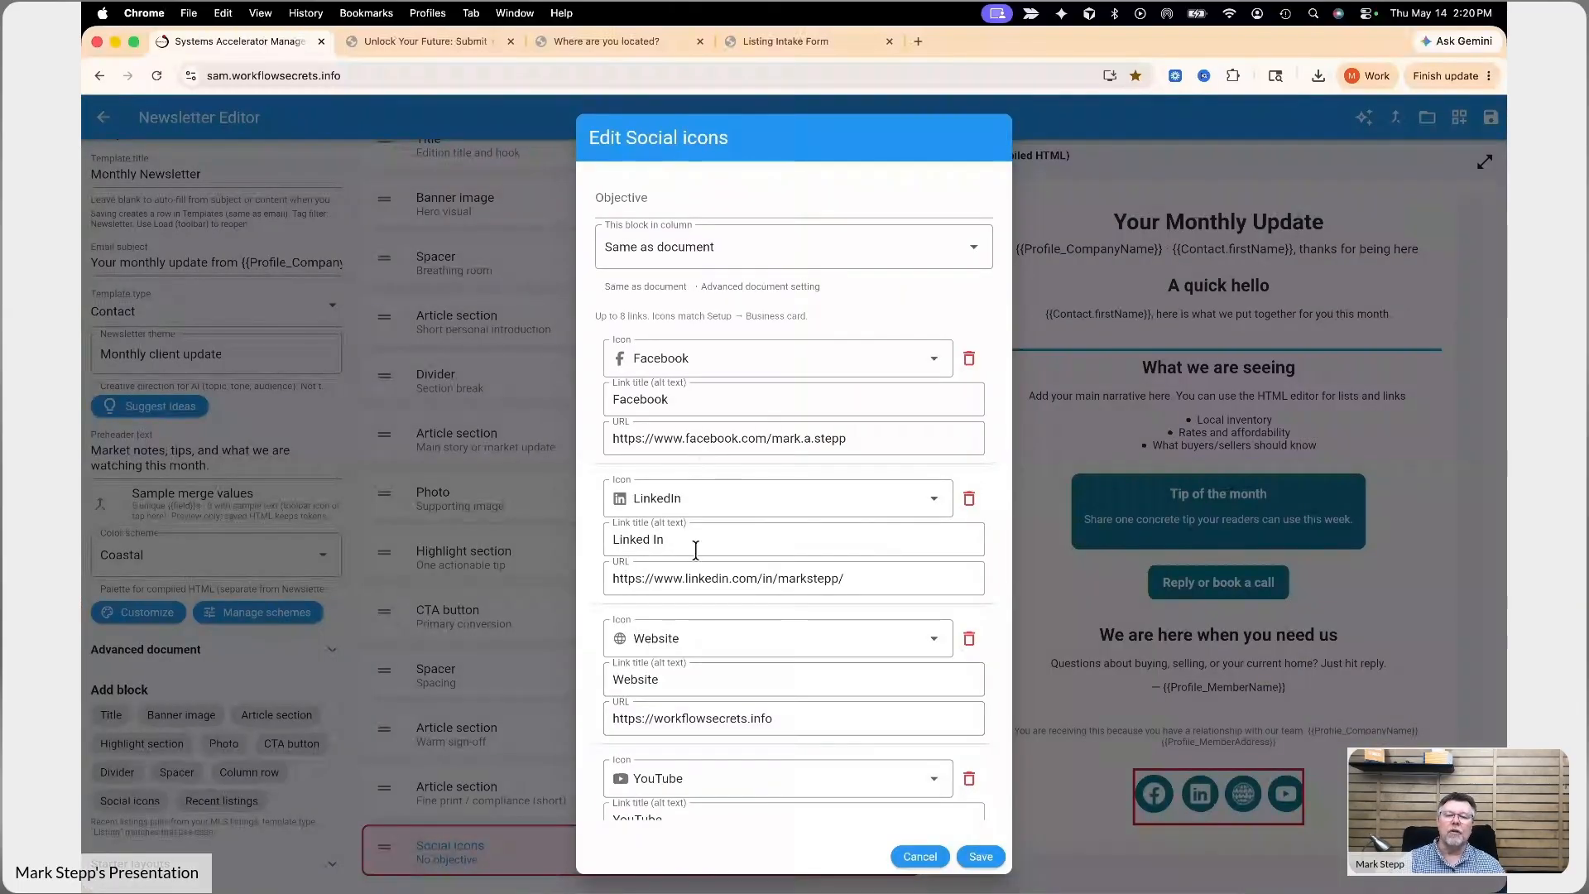
pyautogui.click(937, 859)
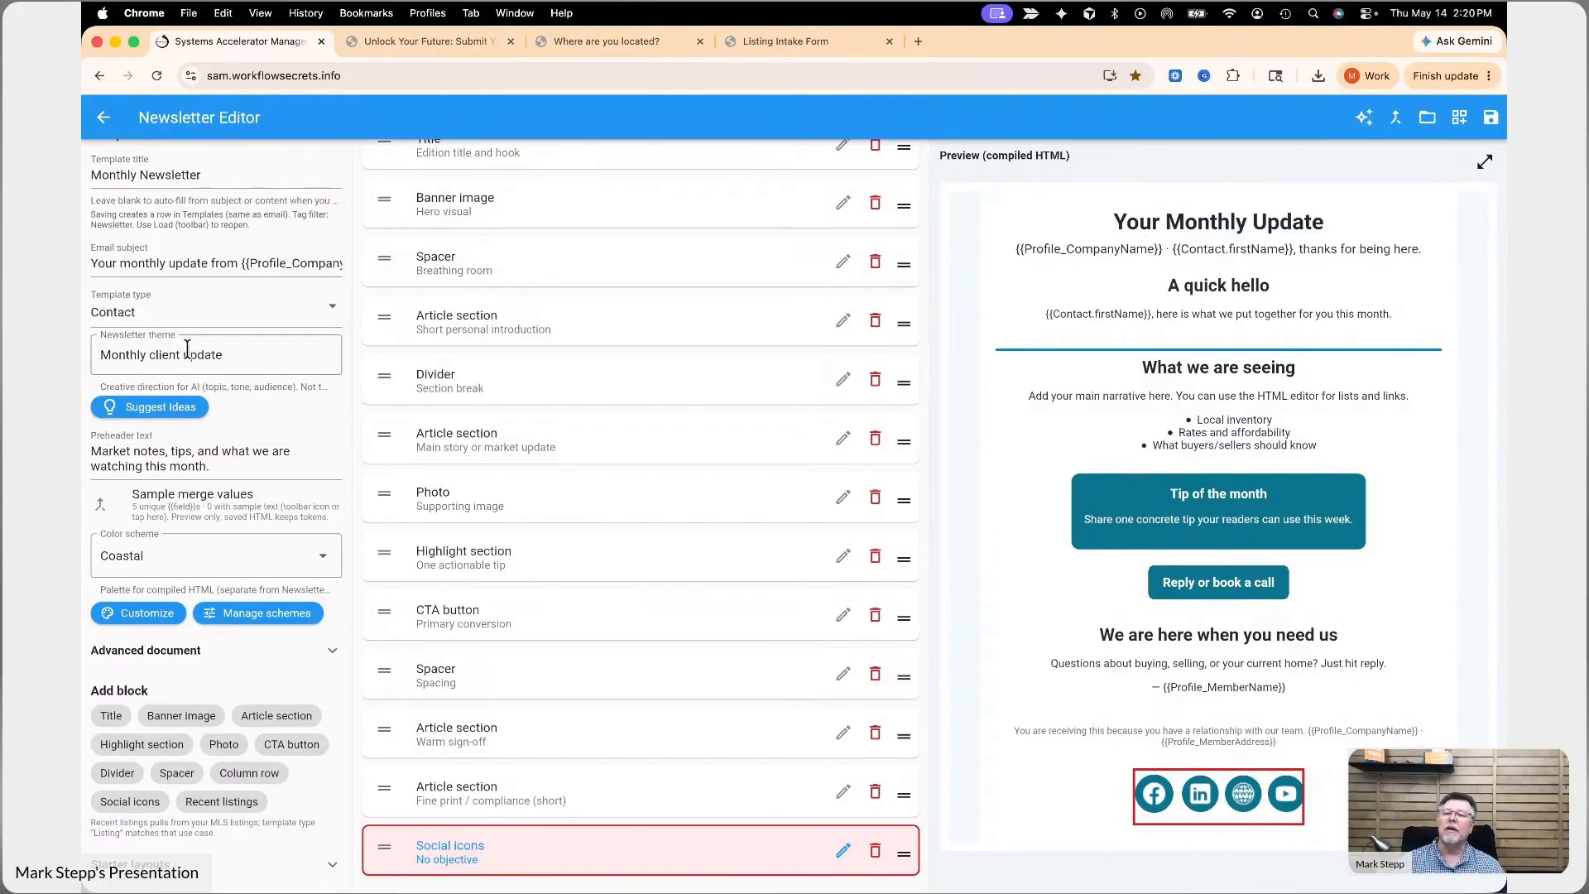
# Set the newsletter theme to "Fathers Day Newsletter with Fun Events for Dad"
pyautogui.scroll(1, 183, 353)
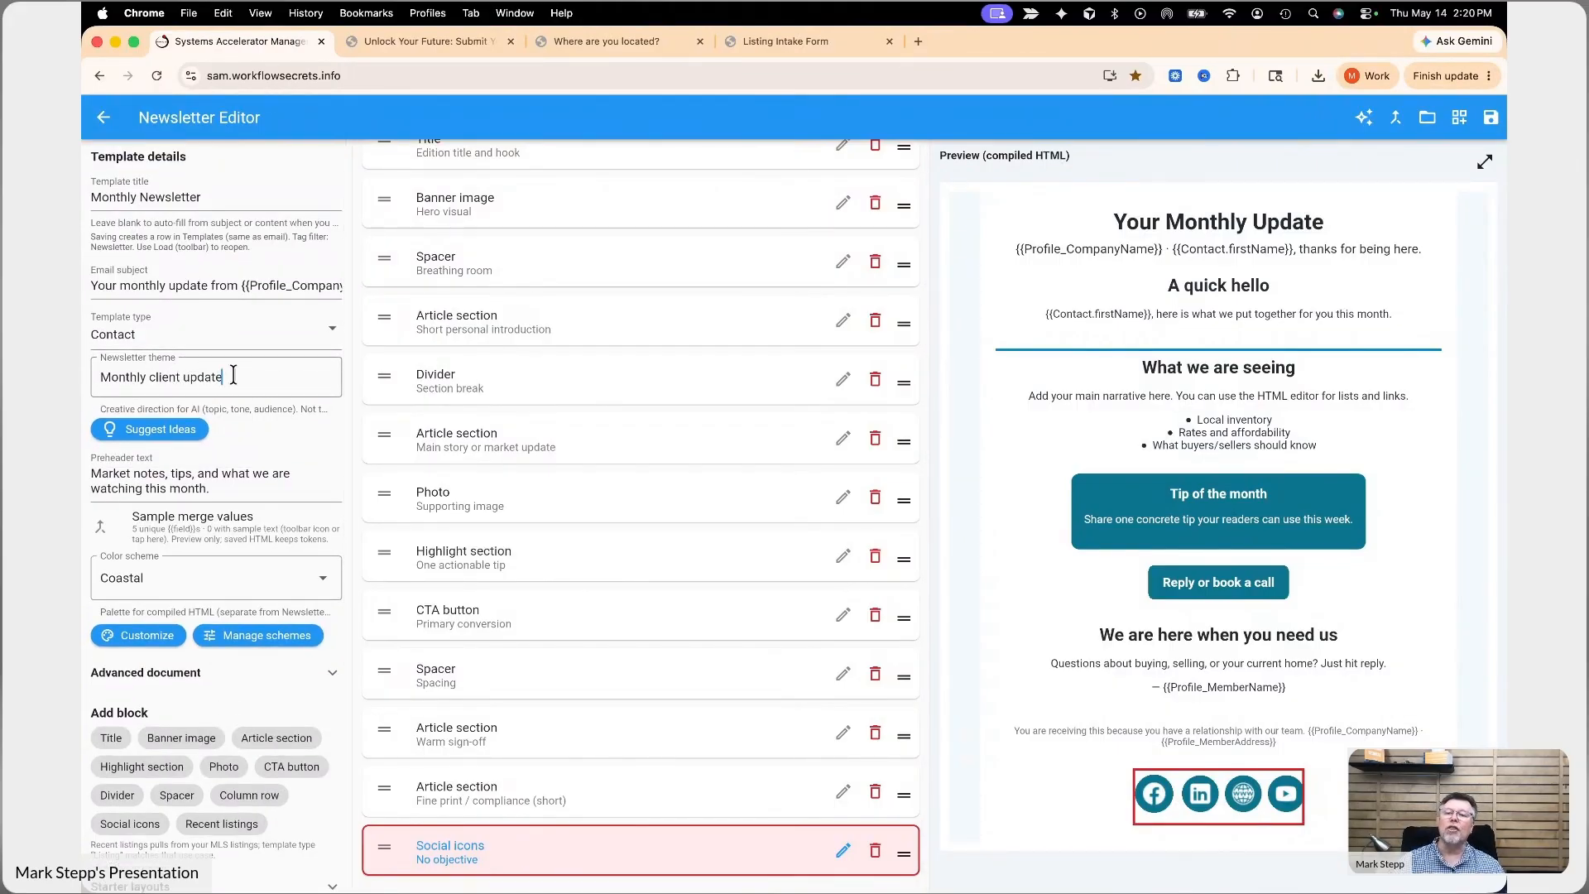
pyautogui.click(231, 376)
pyautogui.moveTo(244, 376); pyautogui.dragTo(96, 378)
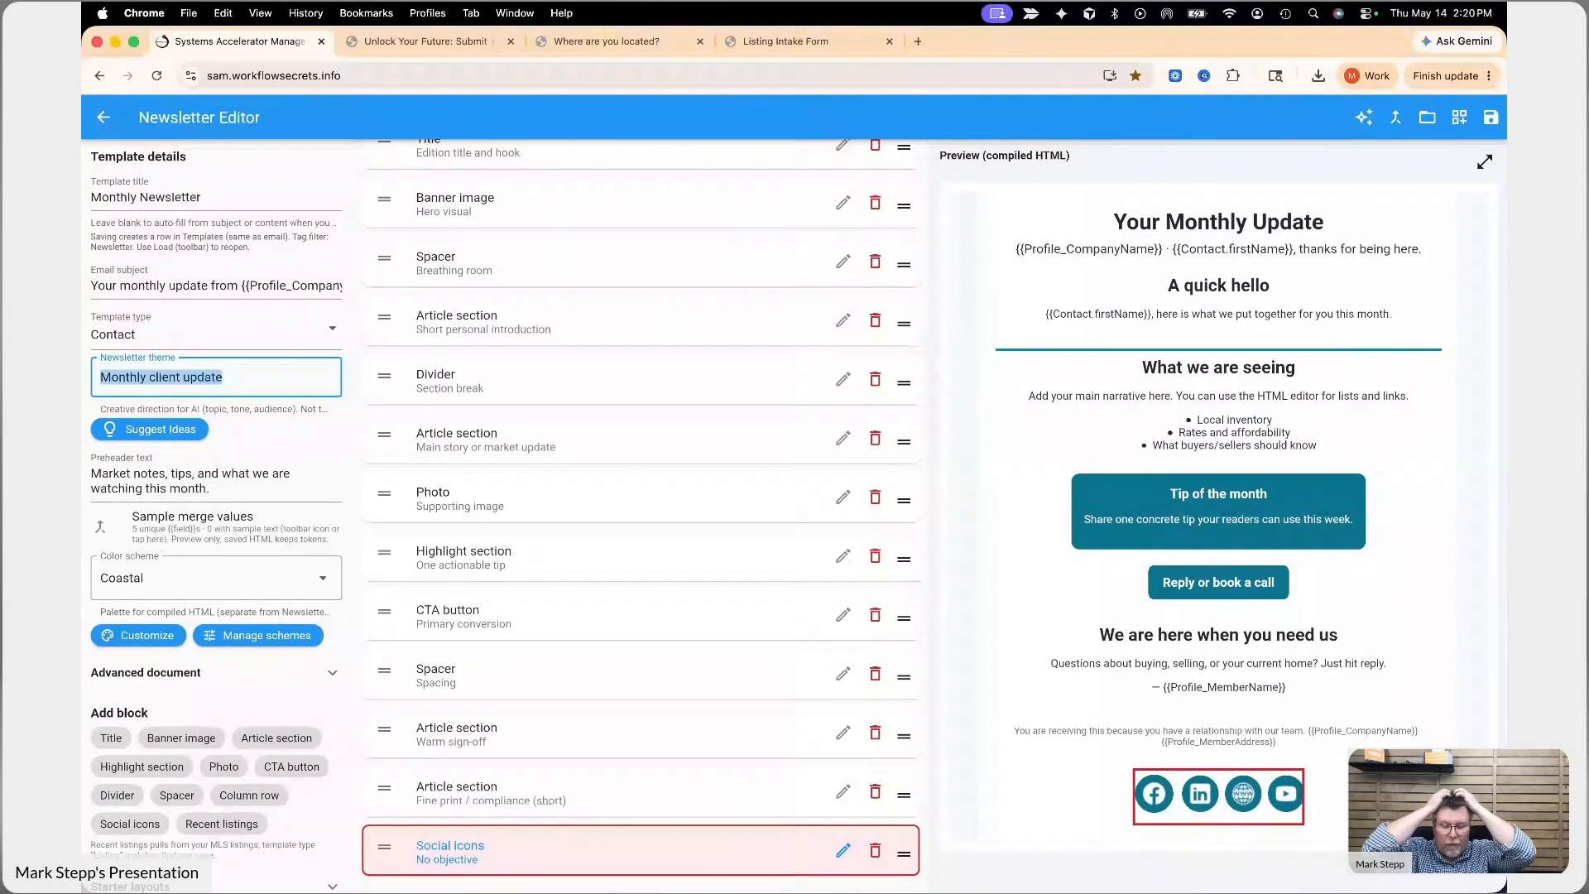
pyautogui.write('Fat')
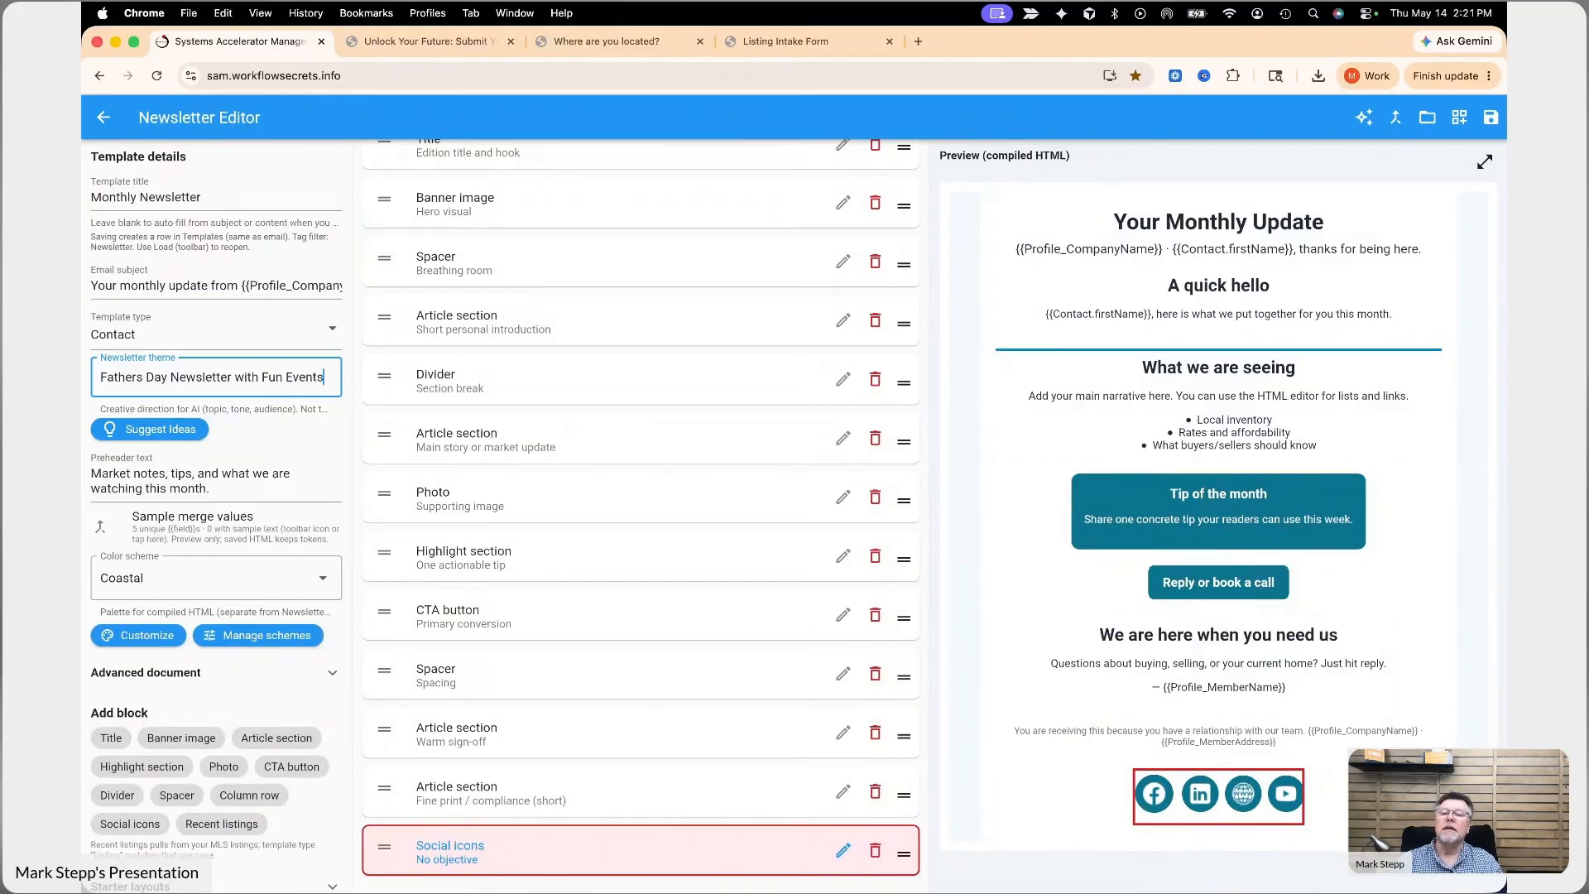
pyautogui.write('for Dad')
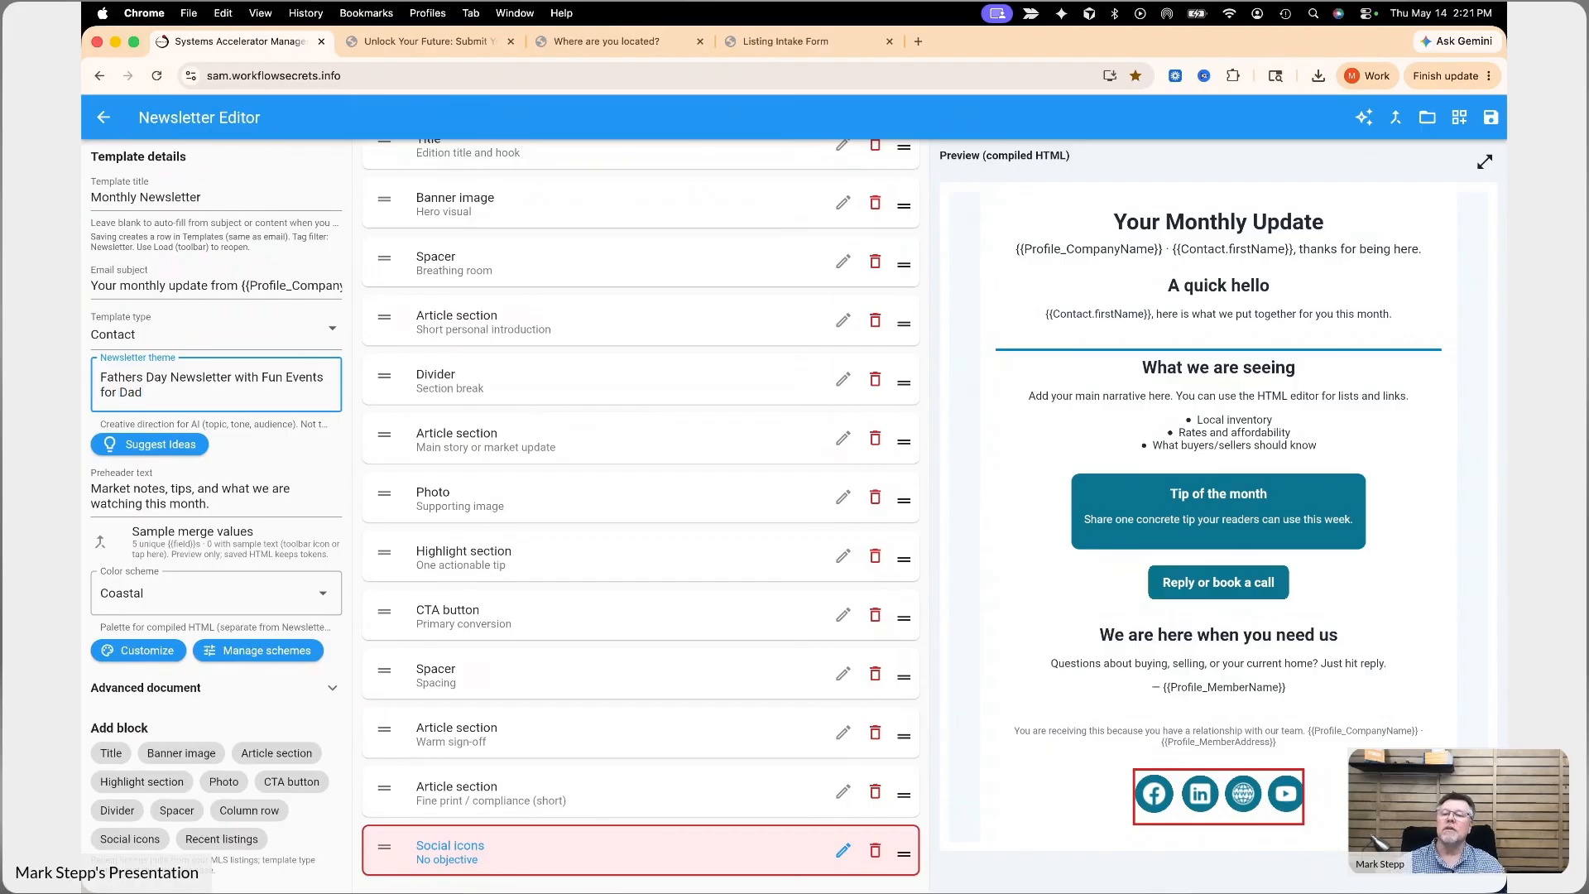
# Look at the AI theme ideas dialog and leave it without generating any ideas
pyautogui.click(159, 451)
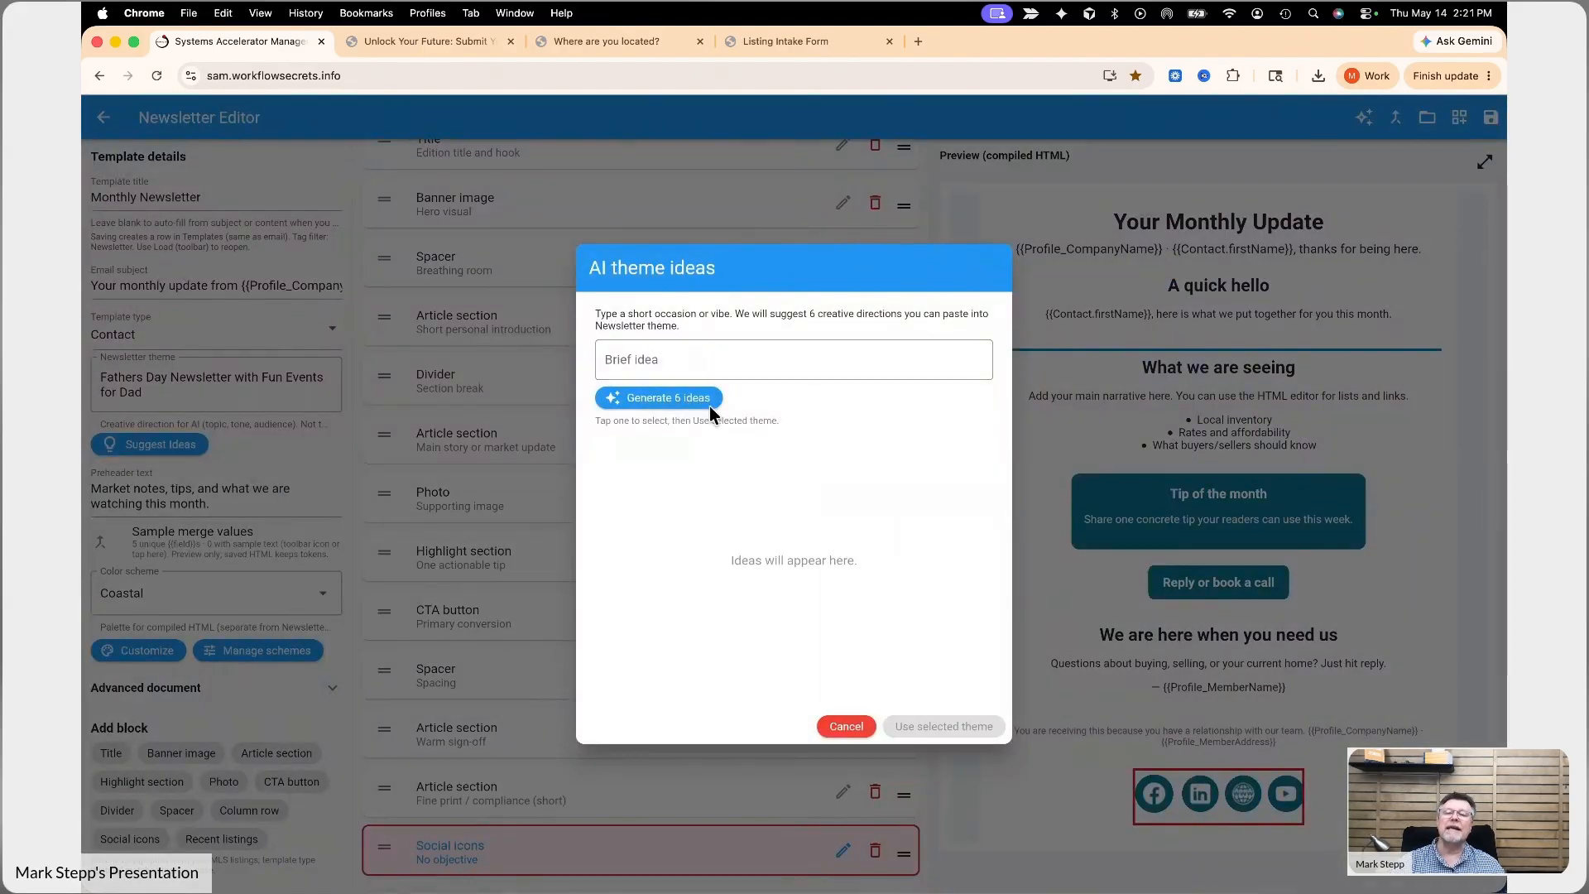
pyautogui.click(846, 726)
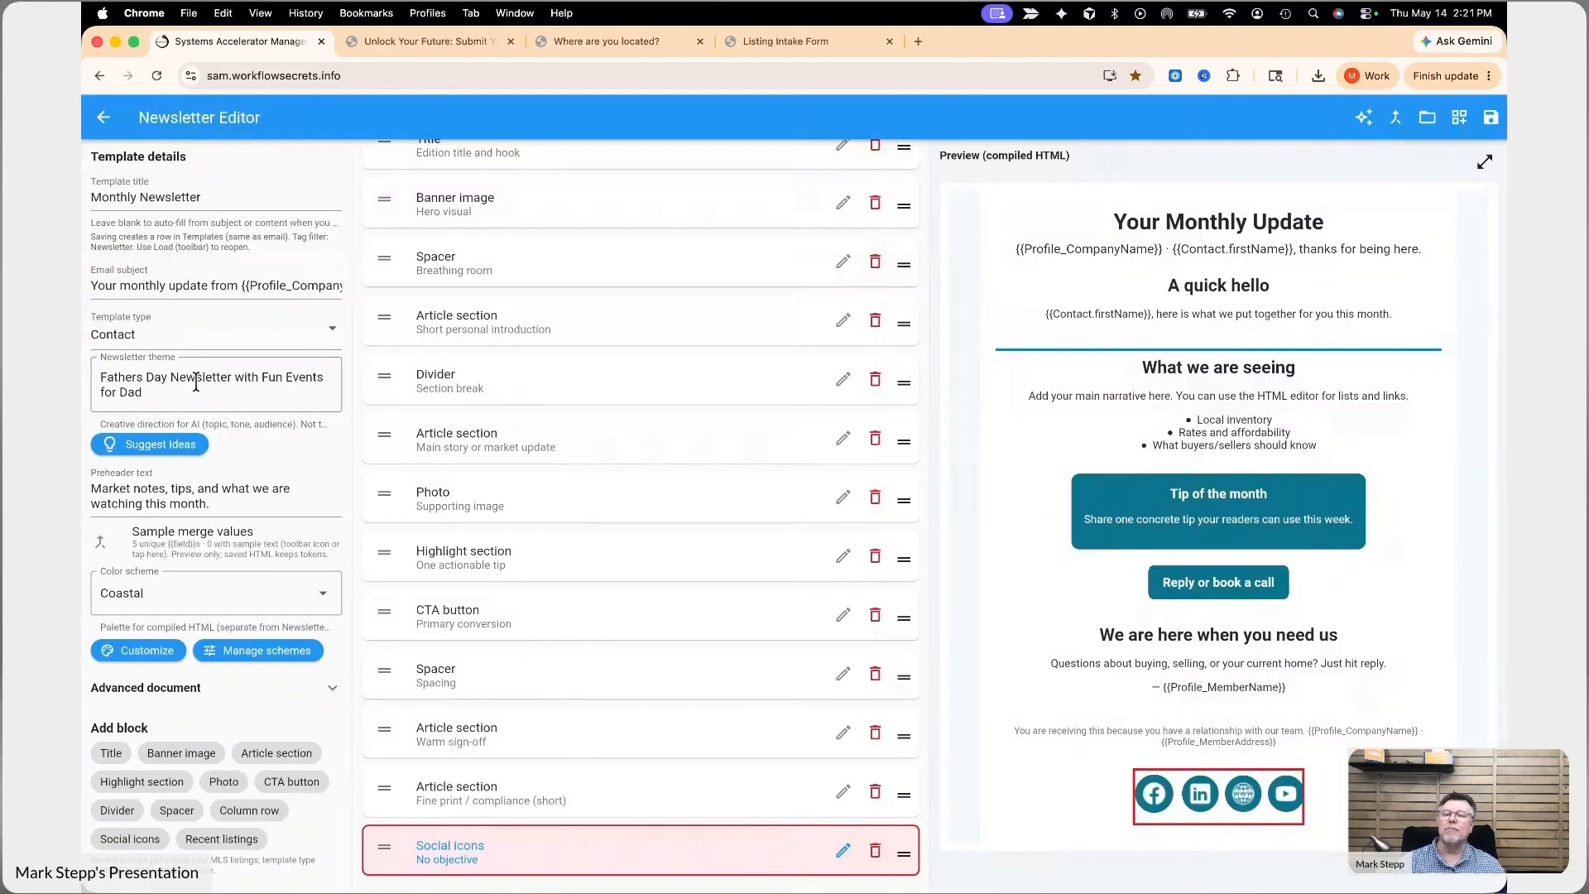
# Generate the whole newsletter's text and images from the theme with AI and review the compiled preview
pyautogui.scroll(1, 539, 312)
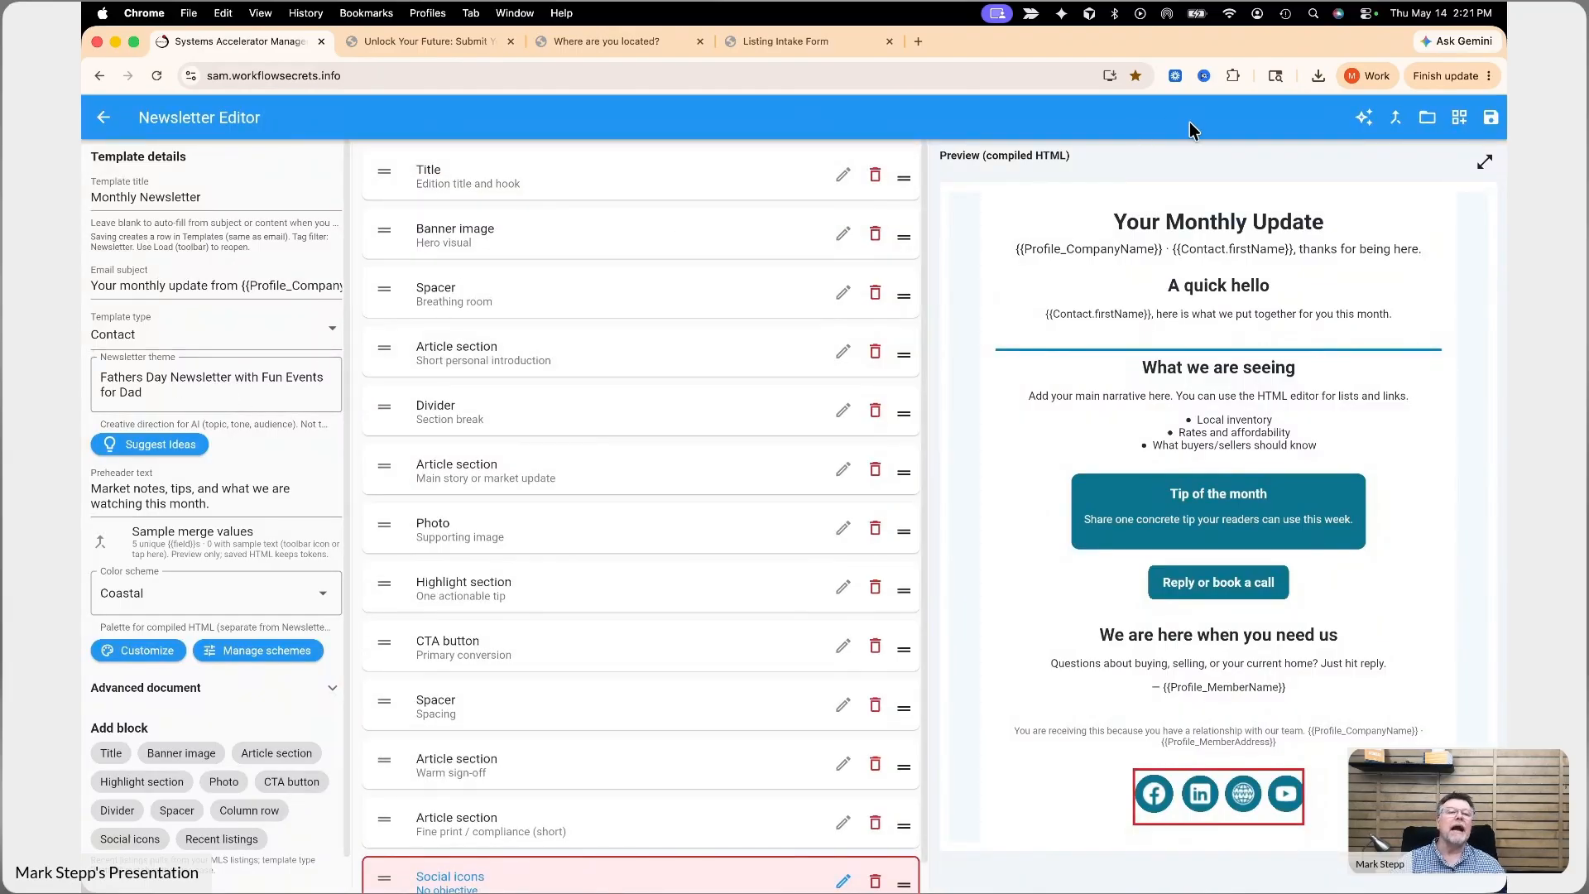
pyautogui.click(1366, 119)
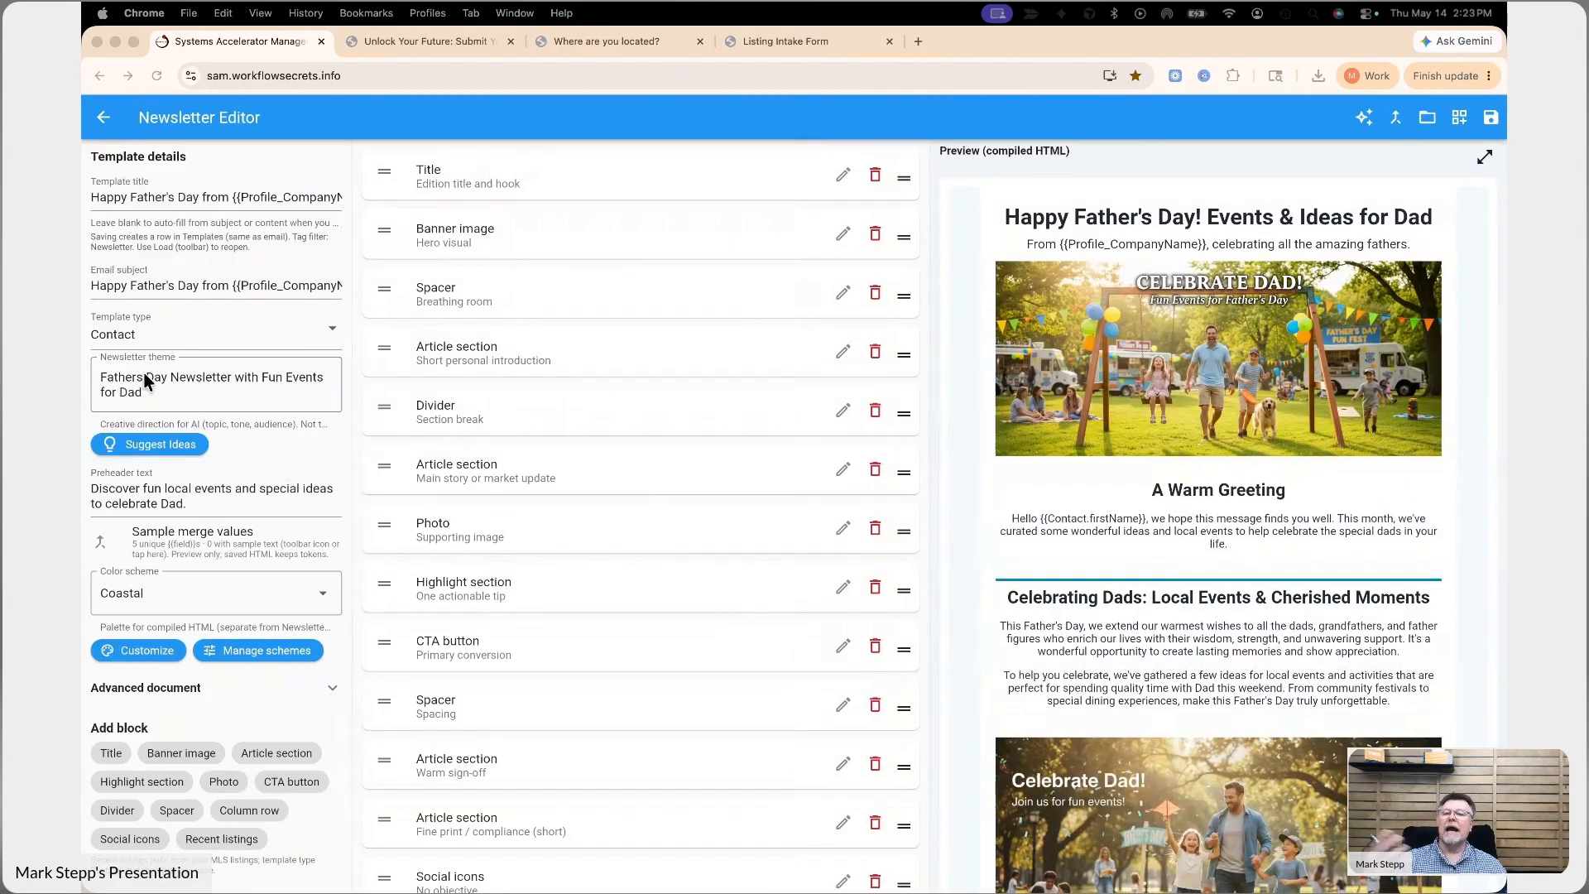
pyautogui.scroll(-1, 1148, 400)
pyautogui.scroll(-10, 1148, 405)
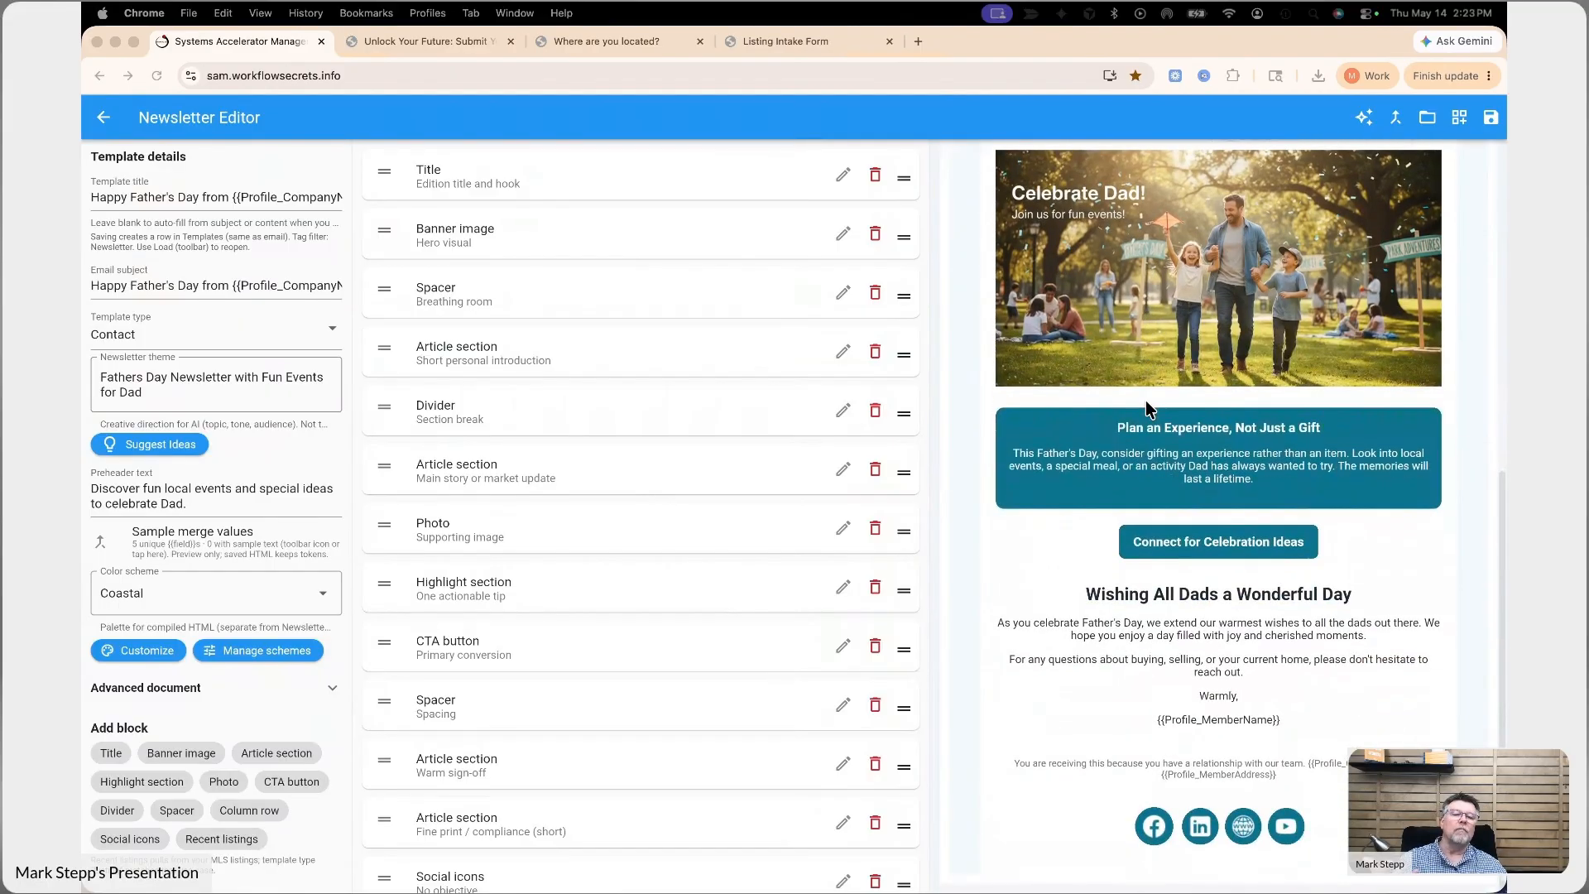
pyautogui.scroll(2, 1145, 405)
pyautogui.scroll(4, 1145, 404)
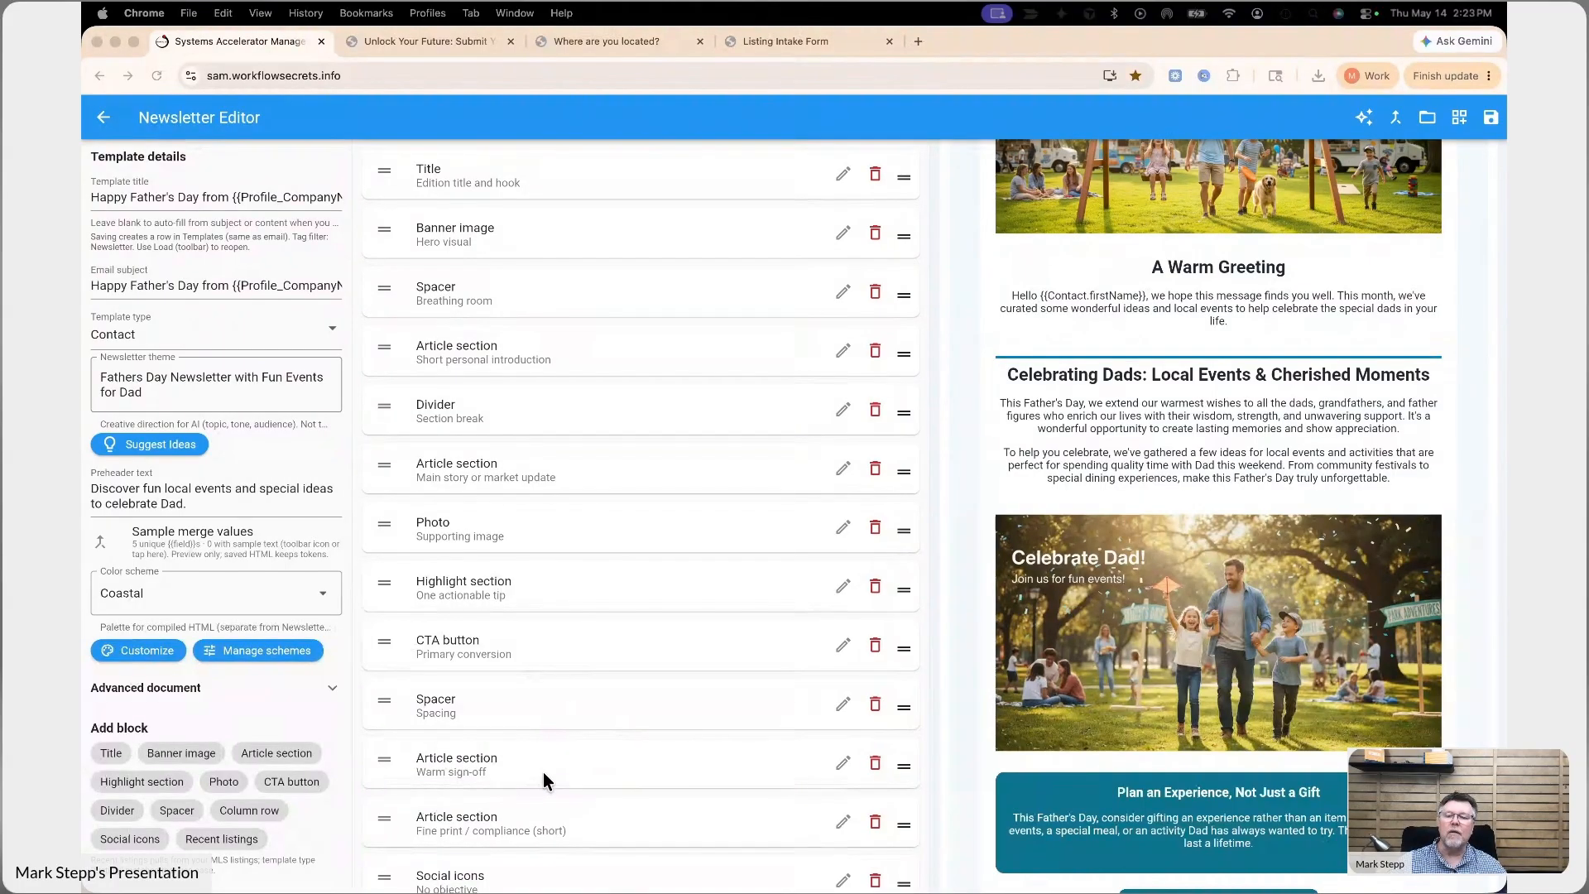
# Add a Recent listings block directly below the warm sign-off article section
pyautogui.scroll(-1, 543, 773)
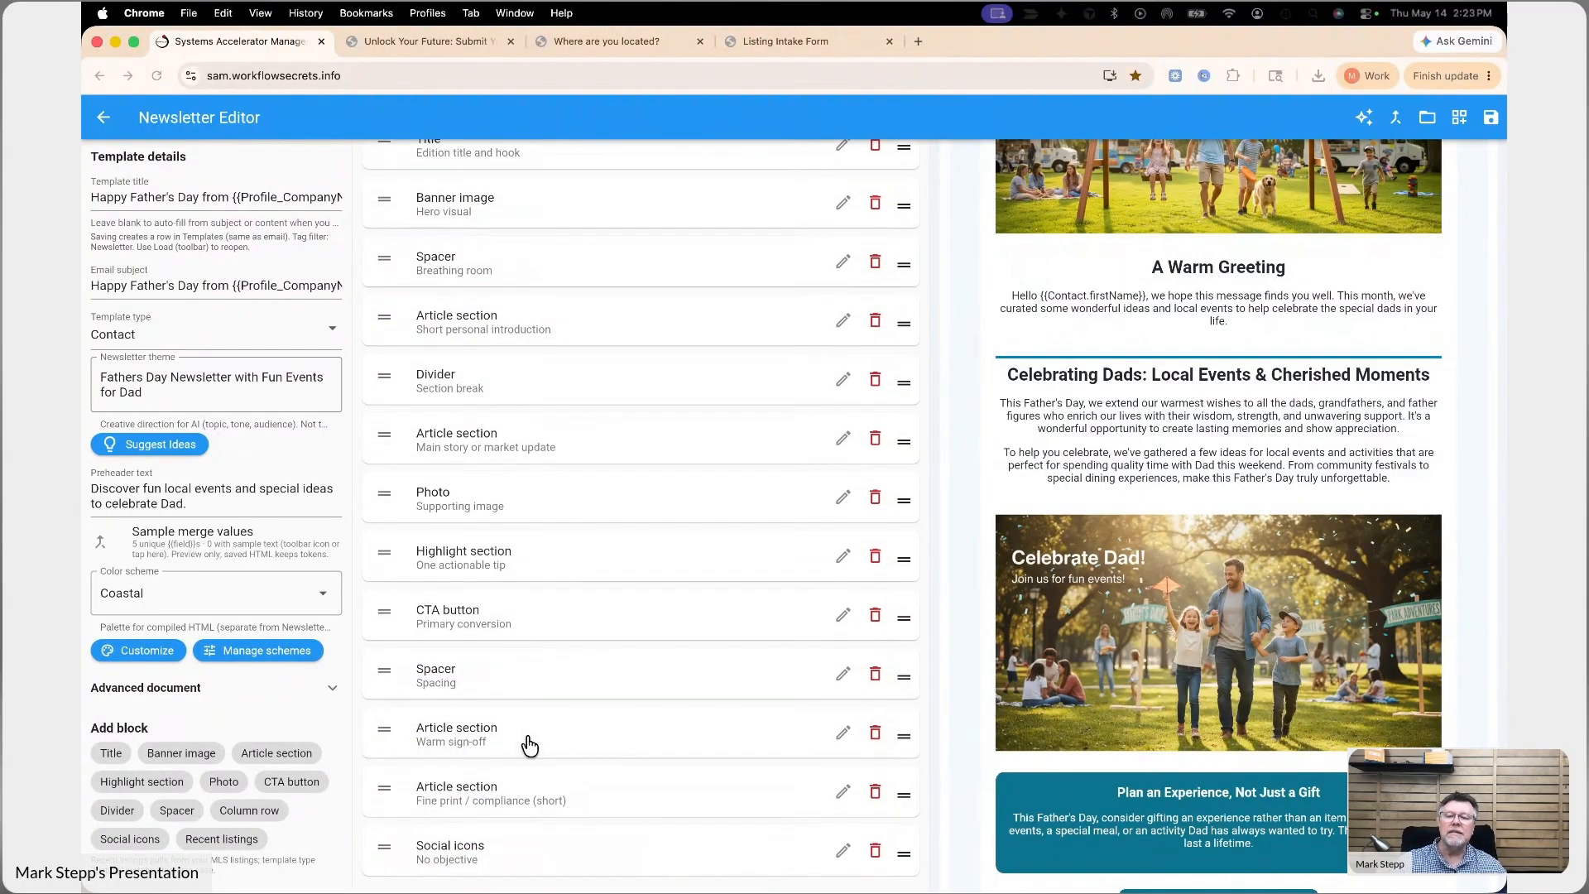
pyautogui.click(567, 745)
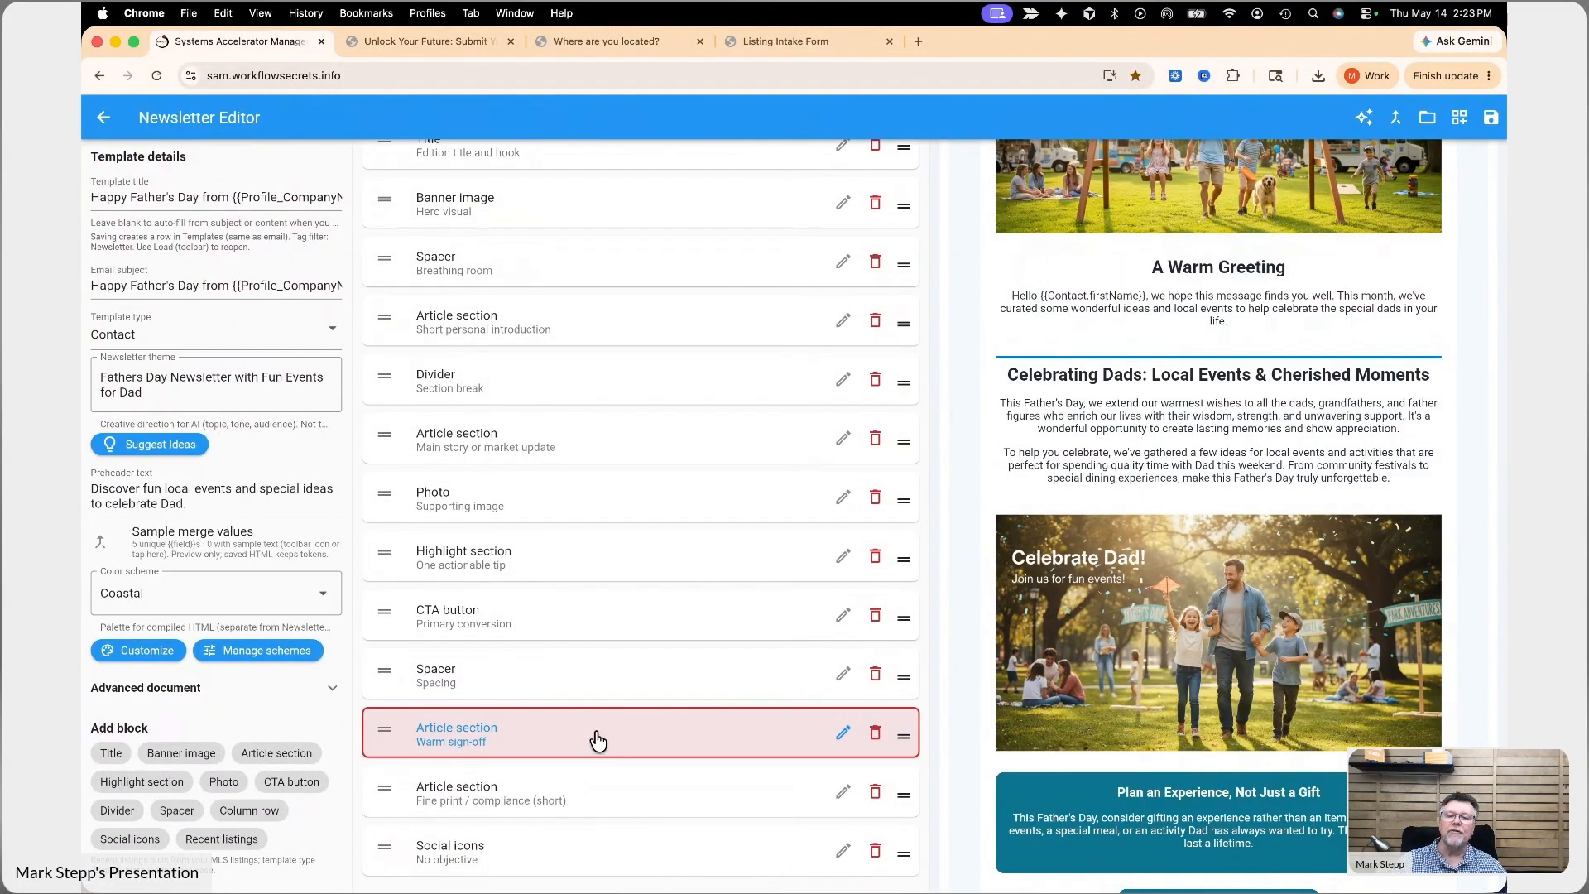
pyautogui.click(229, 843)
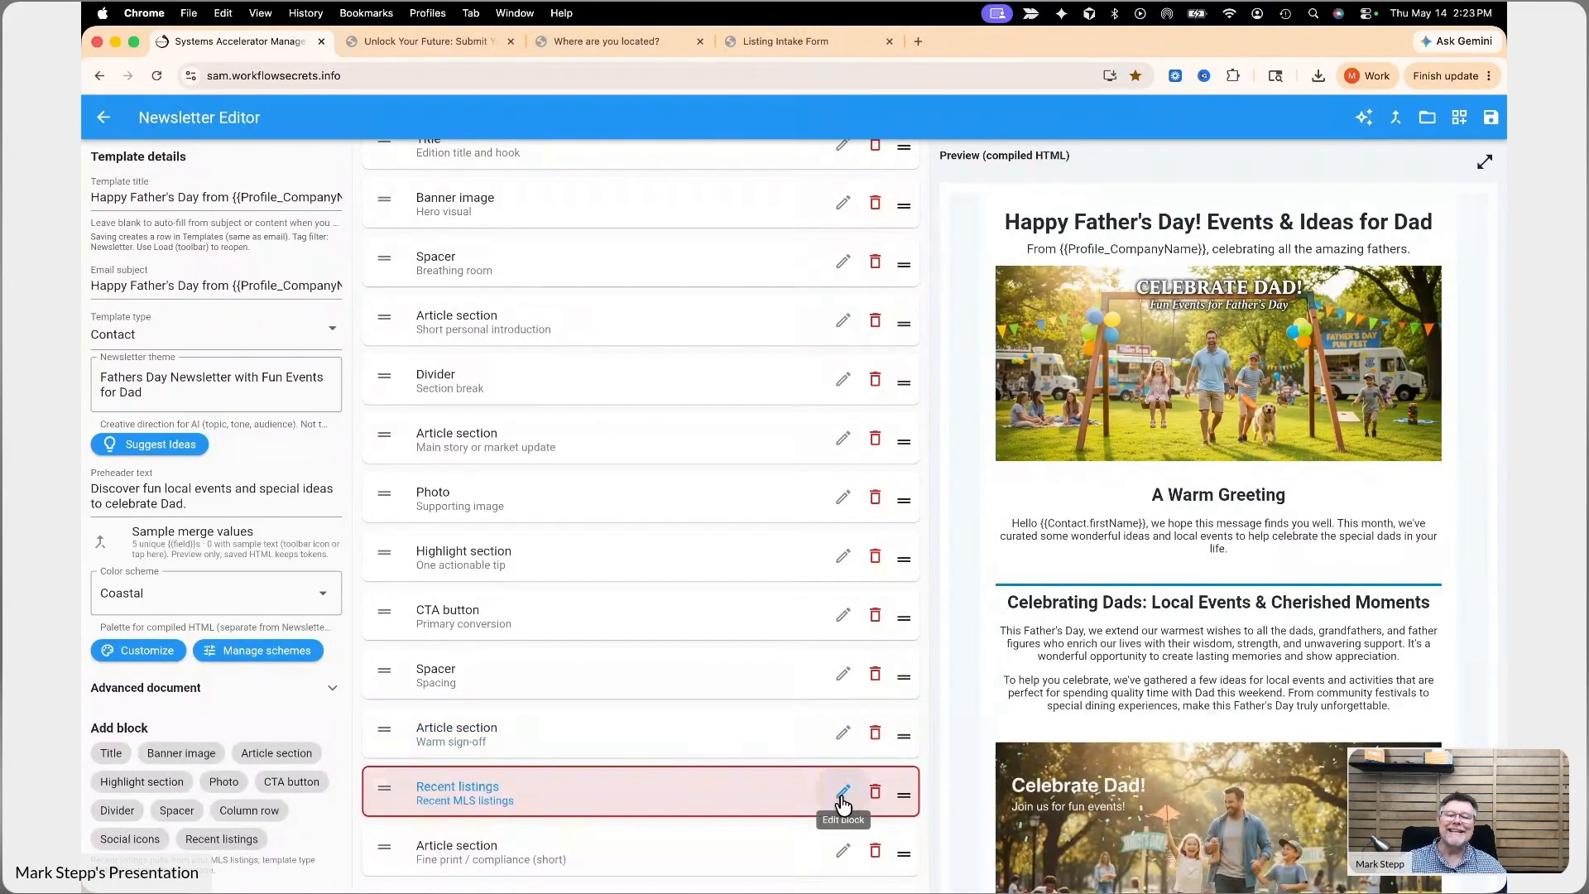
# Set the Recent listings block to the past 365 days and a maximum of 1 column, and load listings from these criteria
pyautogui.click(844, 795)
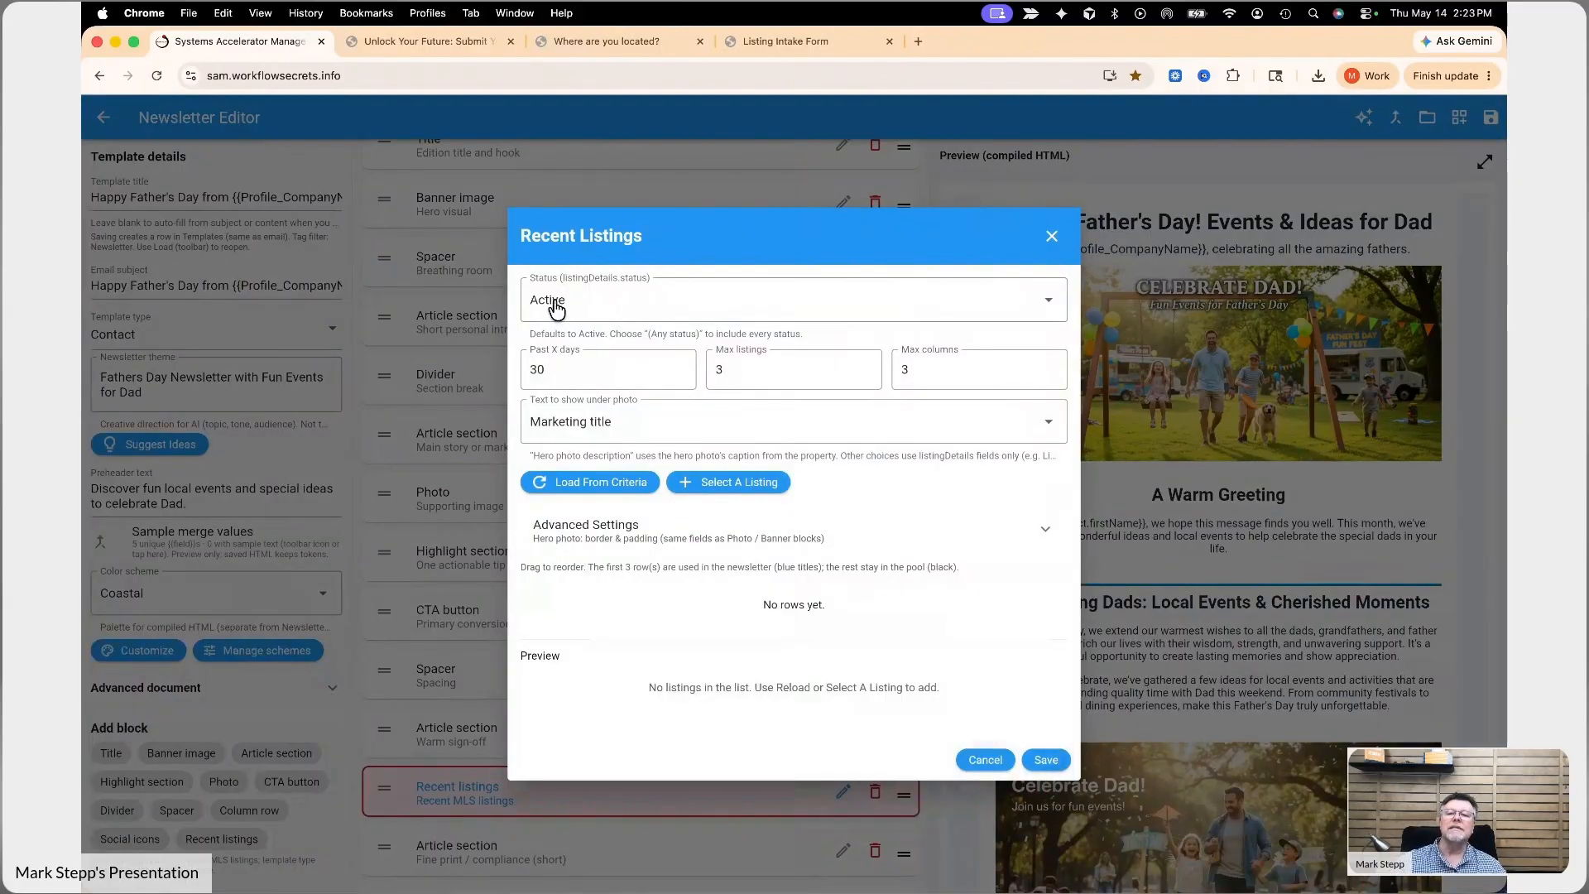
pyautogui.moveTo(558, 374); pyautogui.dragTo(465, 382)
pyautogui.write('3')
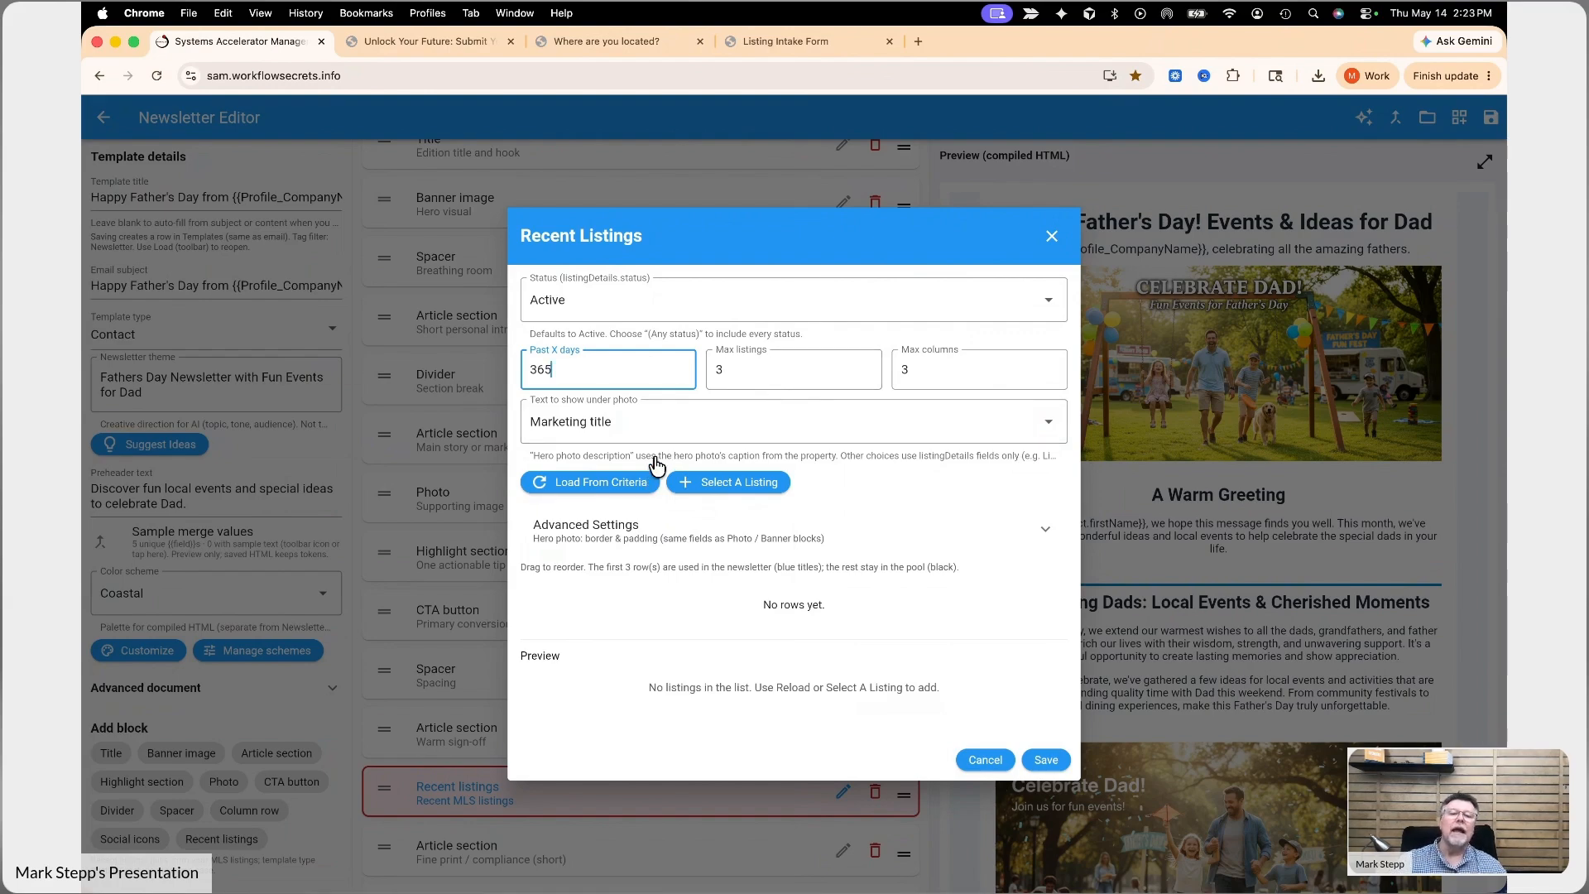
pyautogui.doubleClick(921, 369)
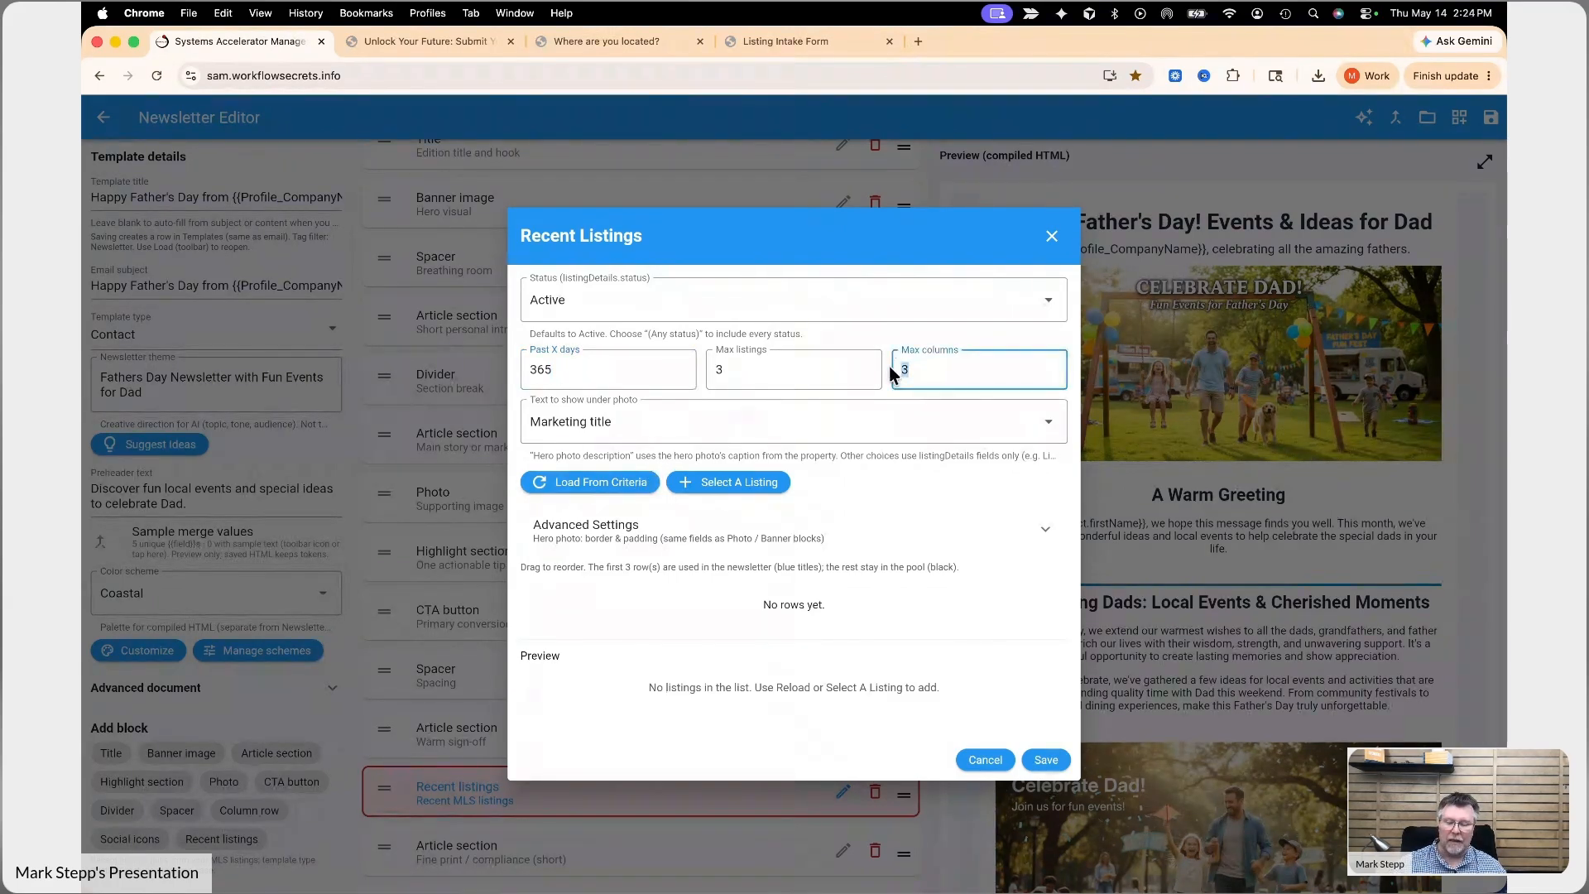
pyautogui.write('1')
pyautogui.click(614, 483)
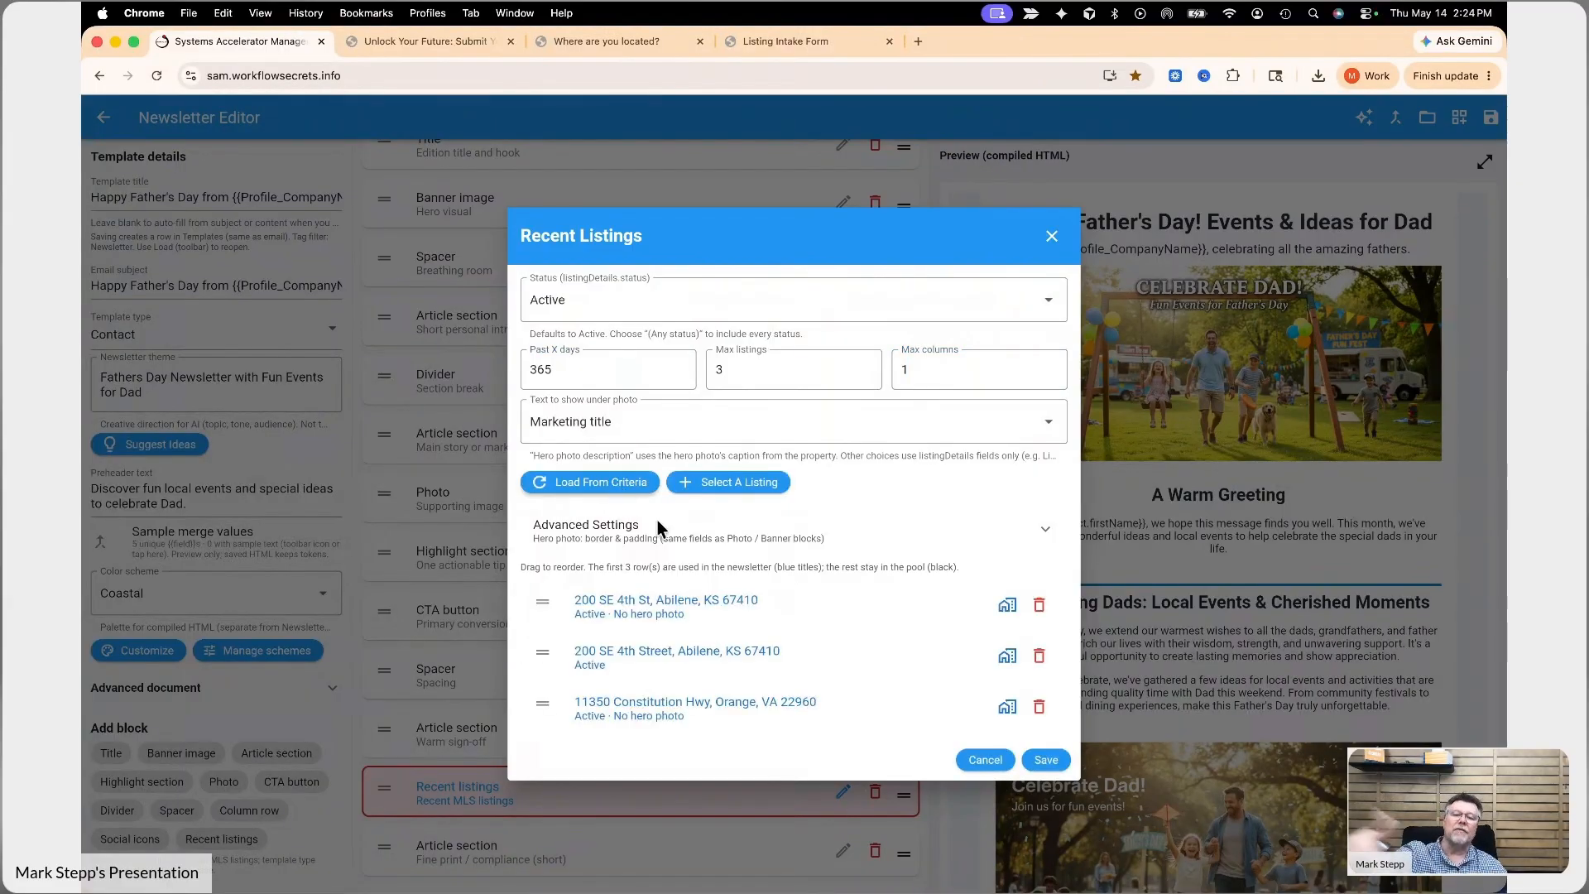
# Remove the two listings without a hero photo from the Recent listings block and save the block
pyautogui.scroll(-1, 755, 608)
pyautogui.scroll(-3, 755, 607)
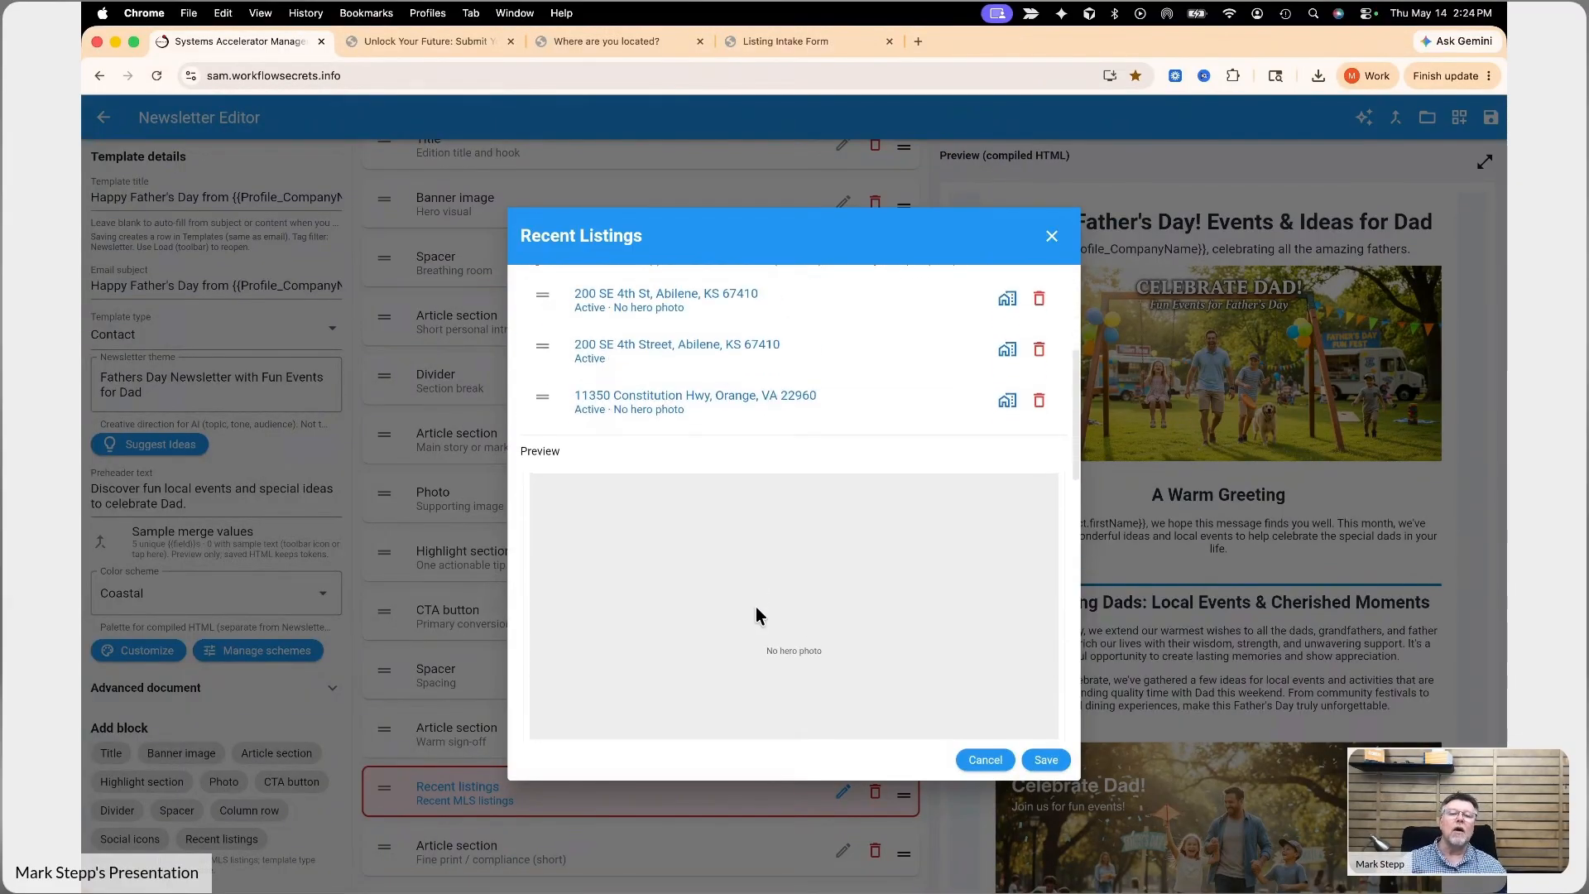
pyautogui.click(1040, 300)
pyautogui.click(1040, 301)
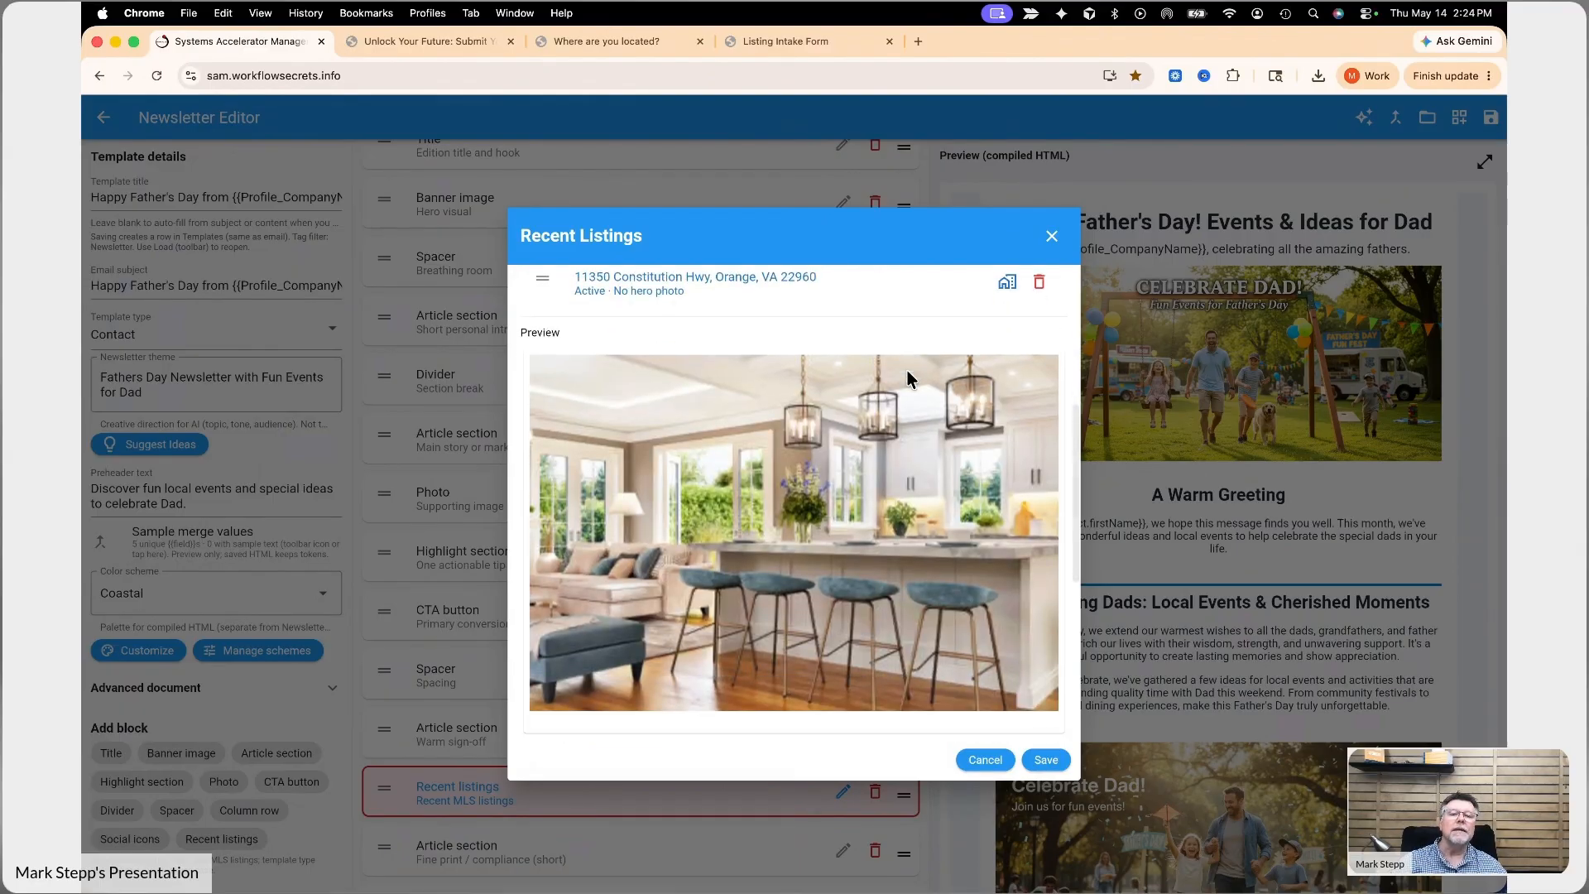
pyautogui.scroll(-2, 907, 370)
pyautogui.scroll(5, 907, 370)
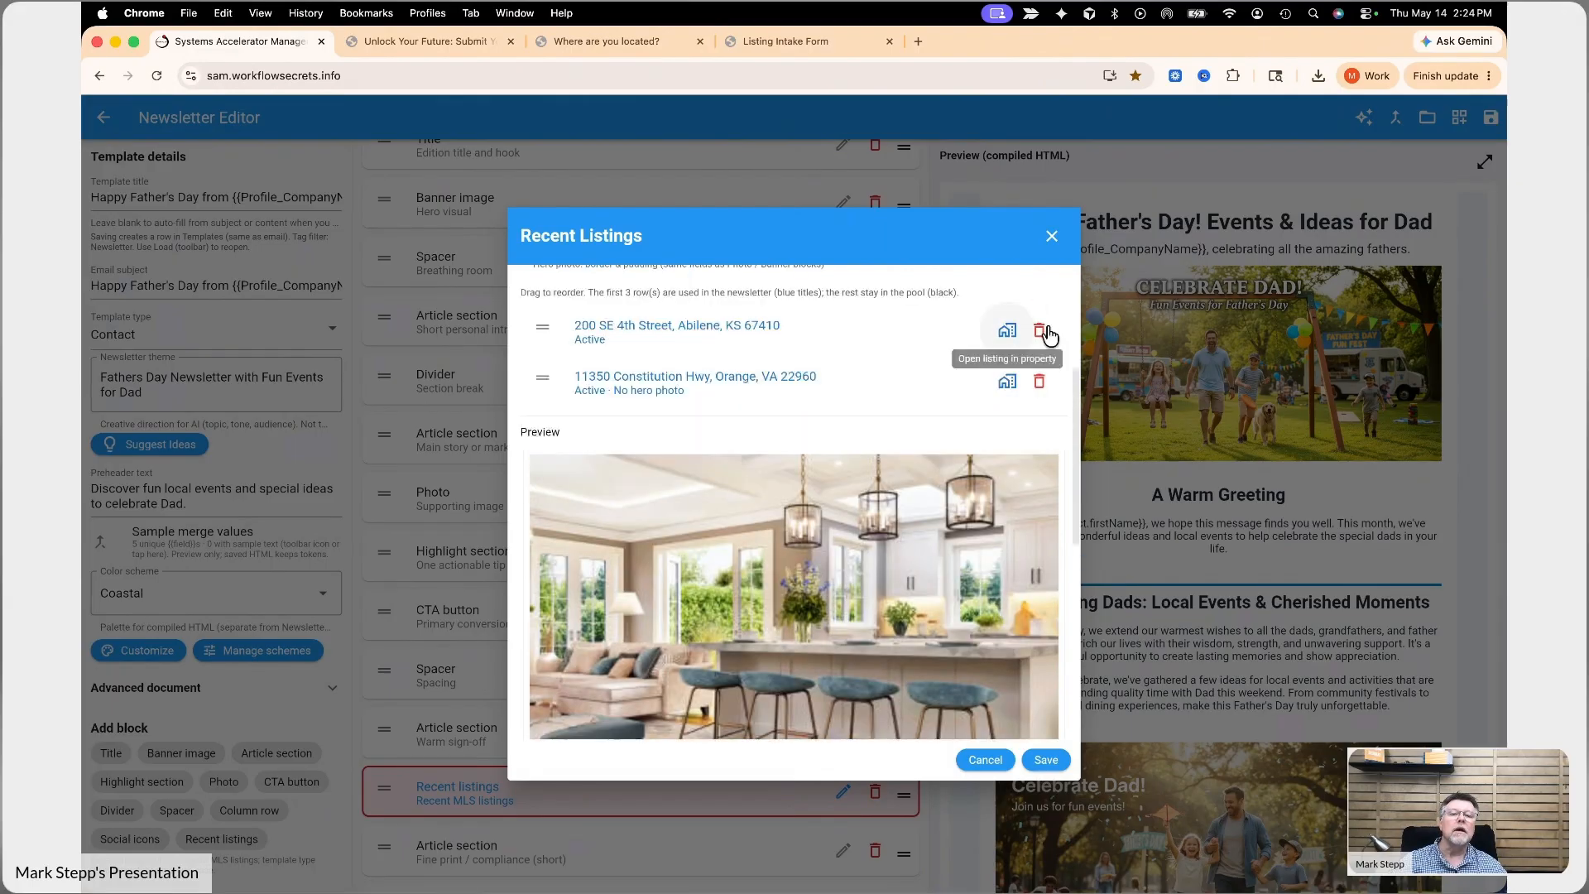
pyautogui.click(1031, 380)
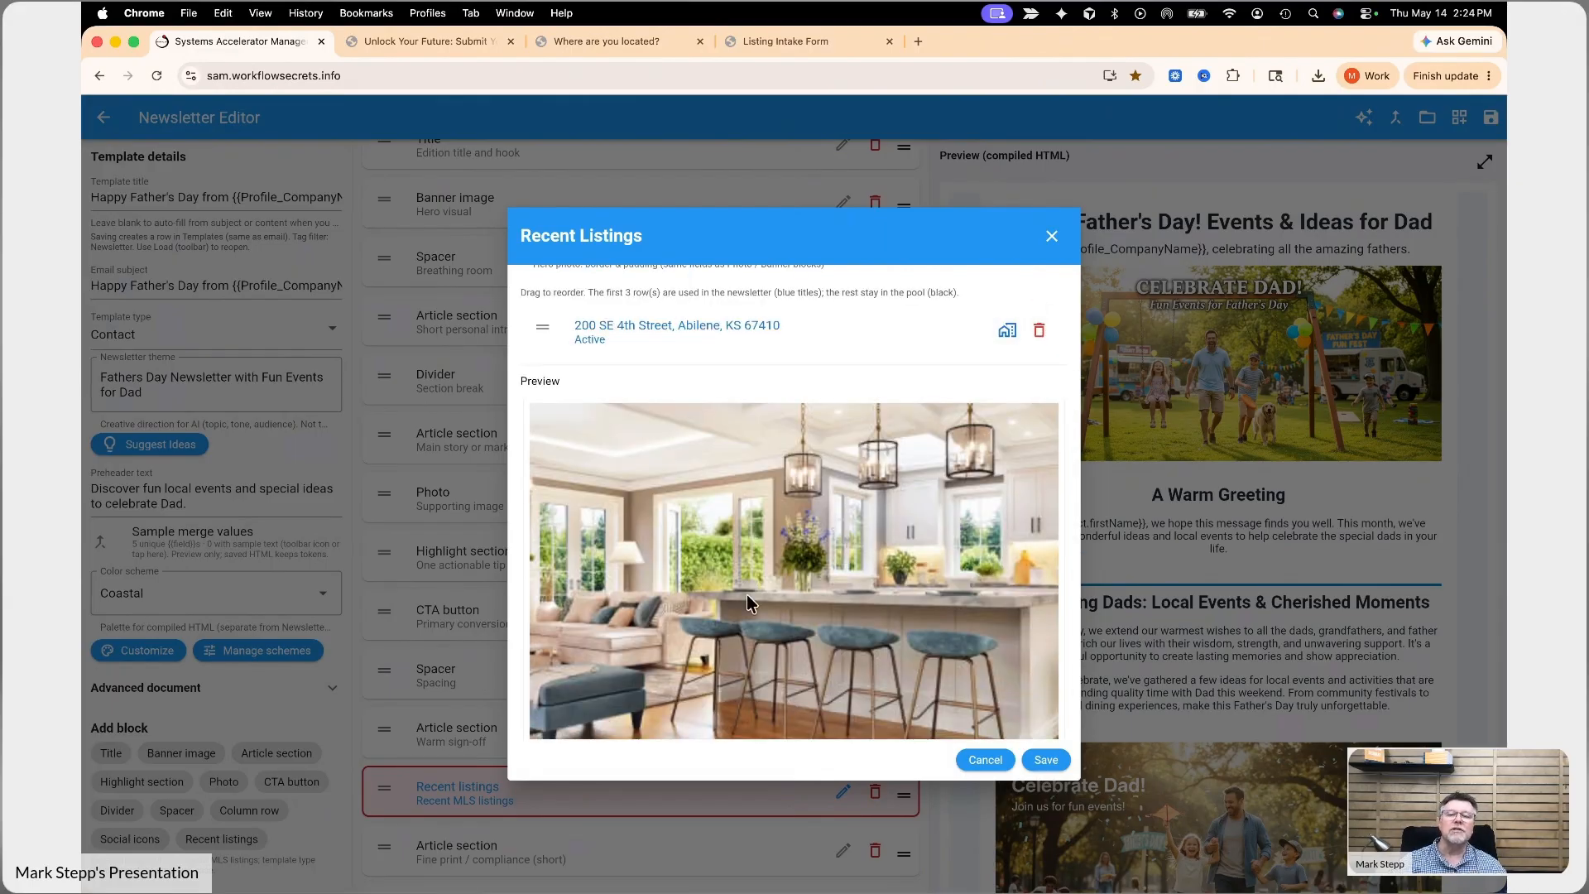
pyautogui.click(1046, 760)
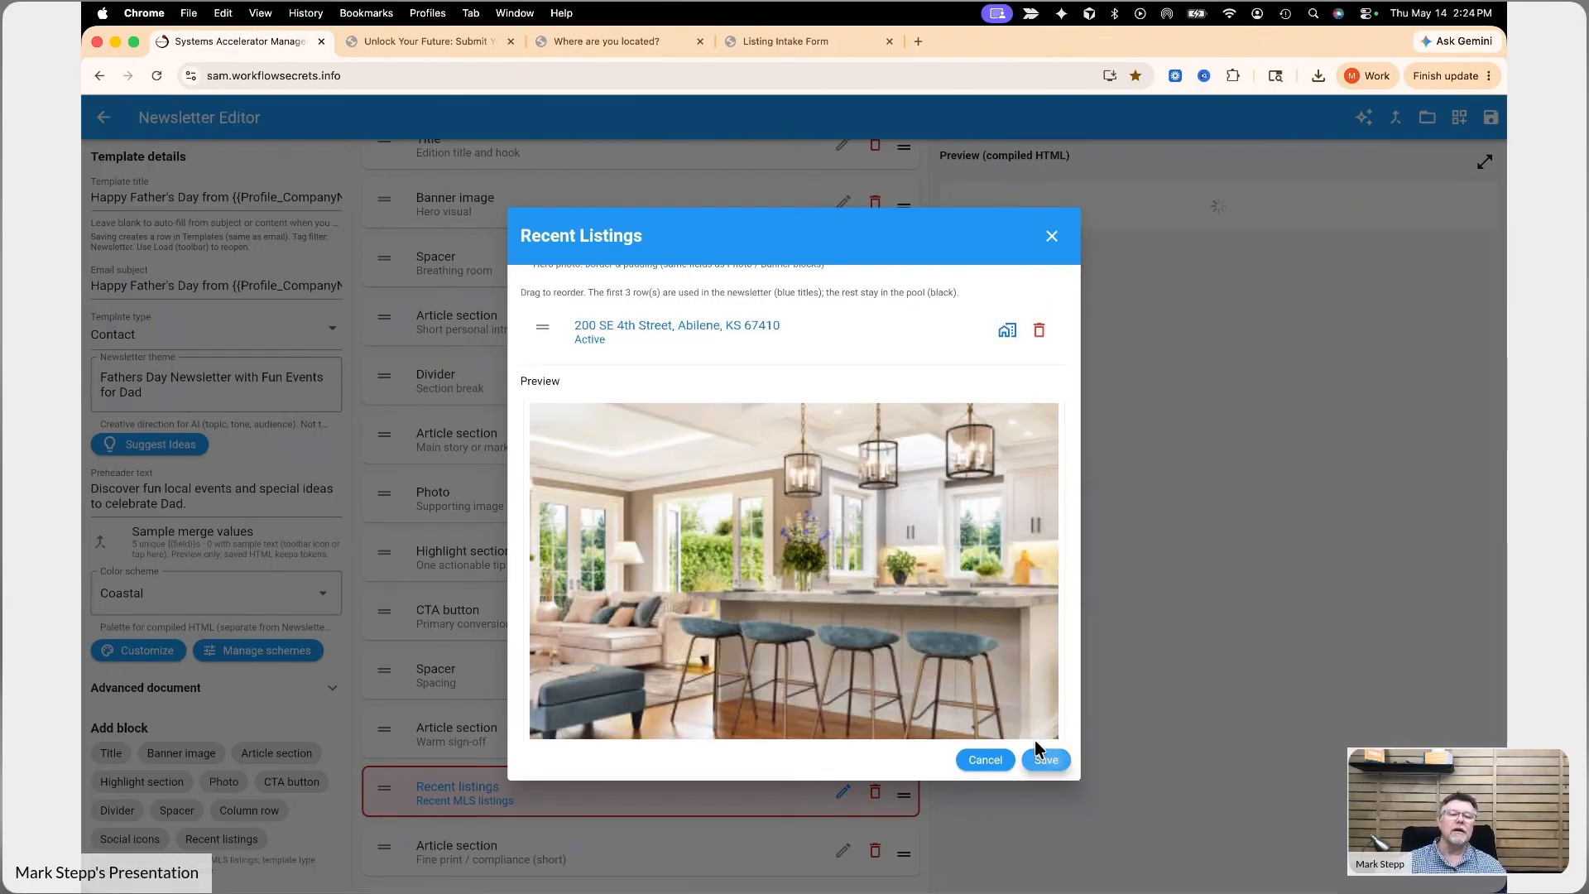
# Set the text under the listing photo to Hero photo description and save the Recent listings block
pyautogui.scroll(-4, 1180, 580)
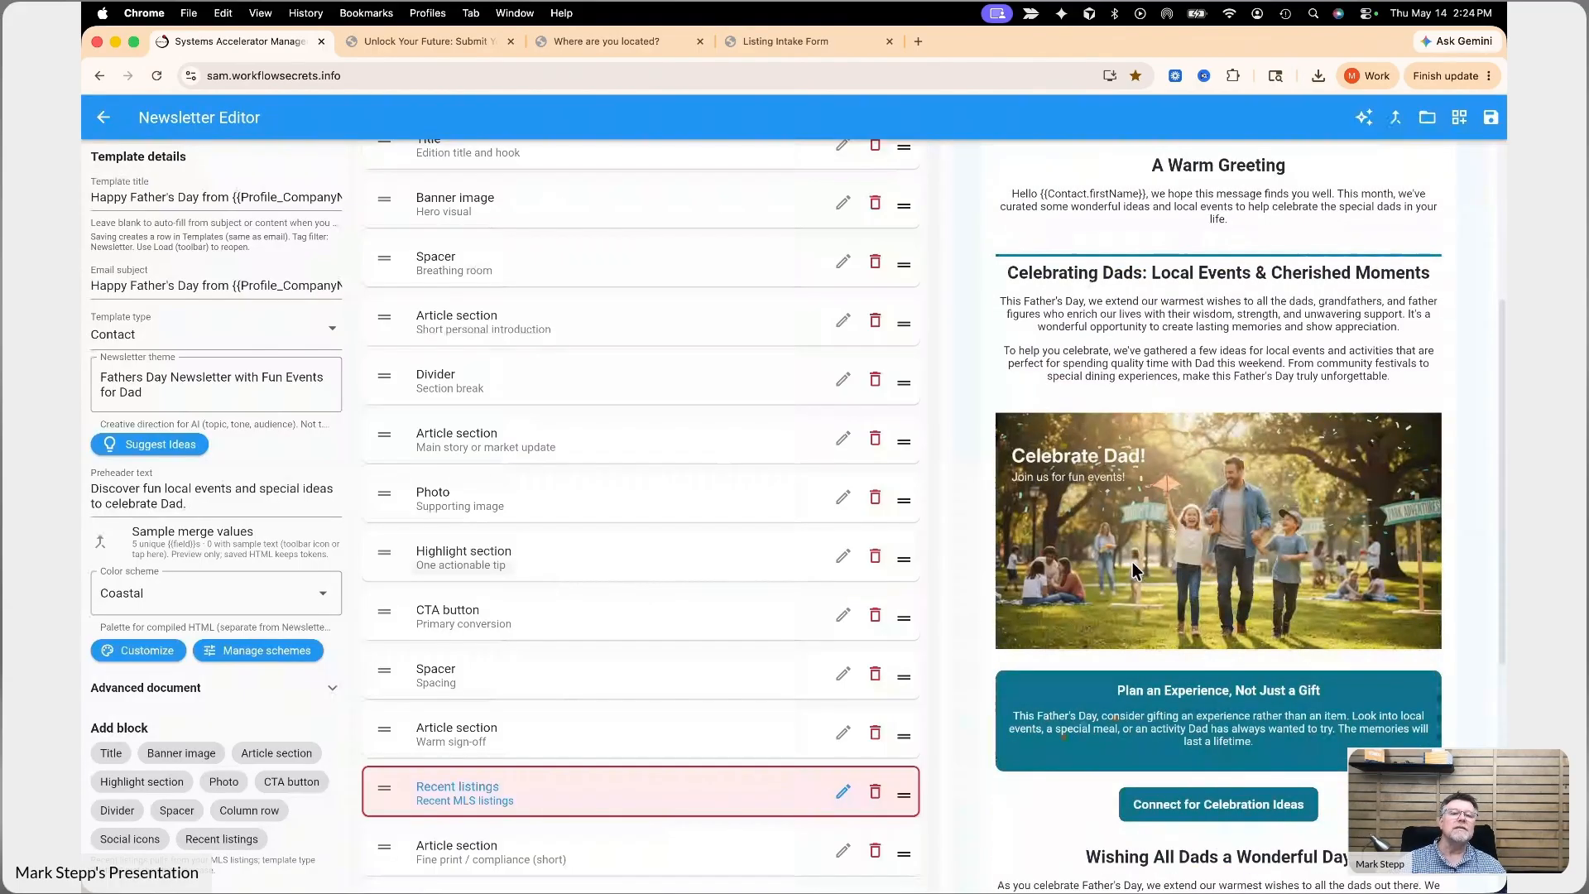
pyautogui.scroll(4, 1135, 546)
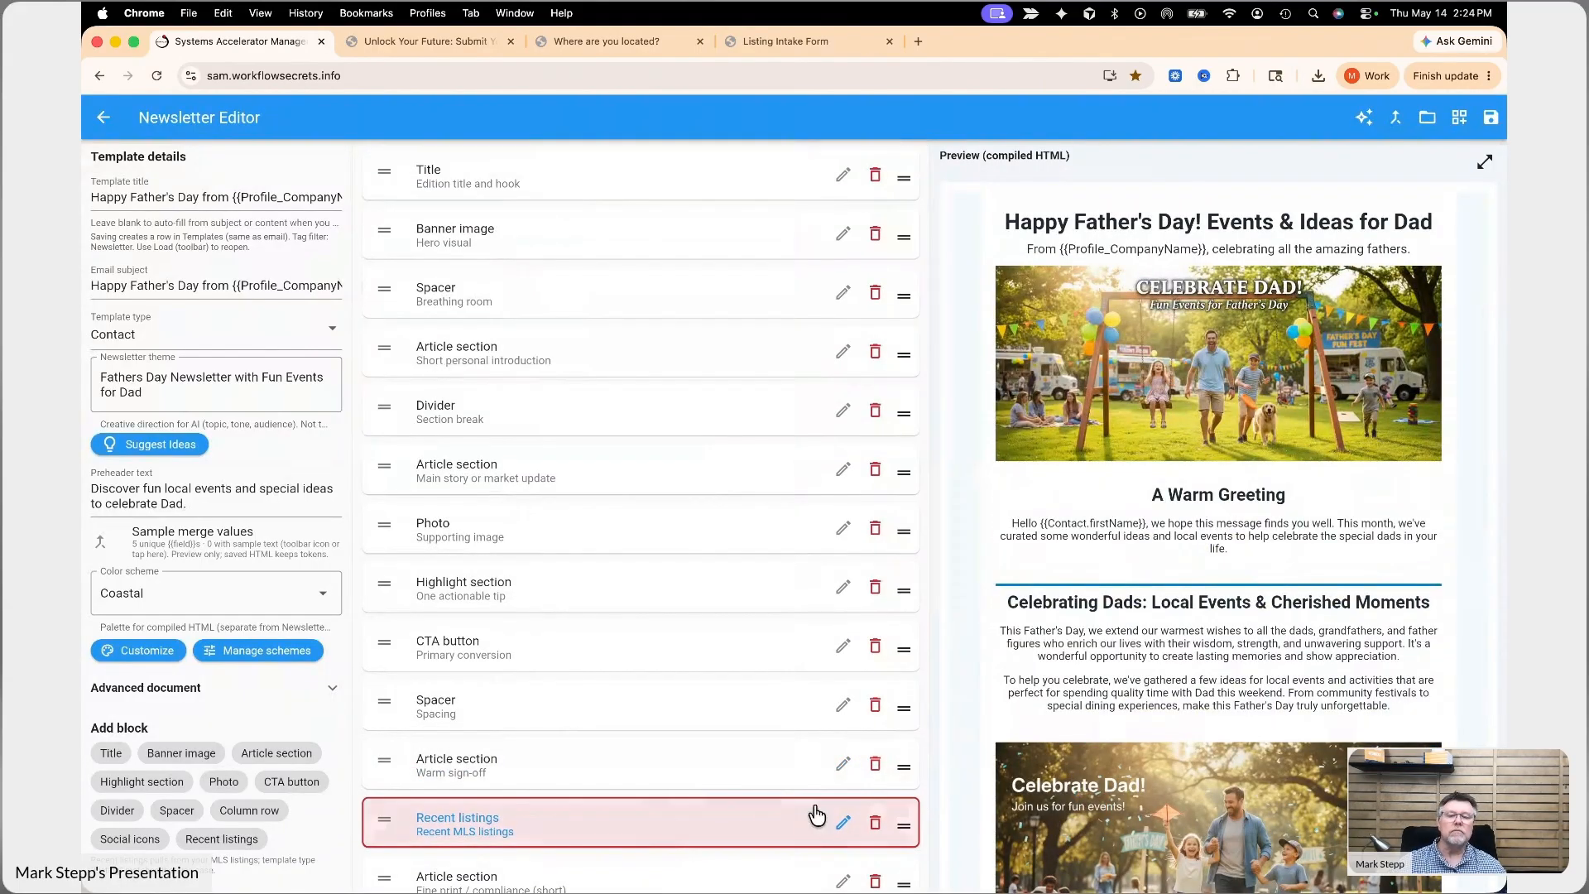
pyautogui.scroll(-3, 1092, 650)
pyautogui.scroll(-7, 1093, 650)
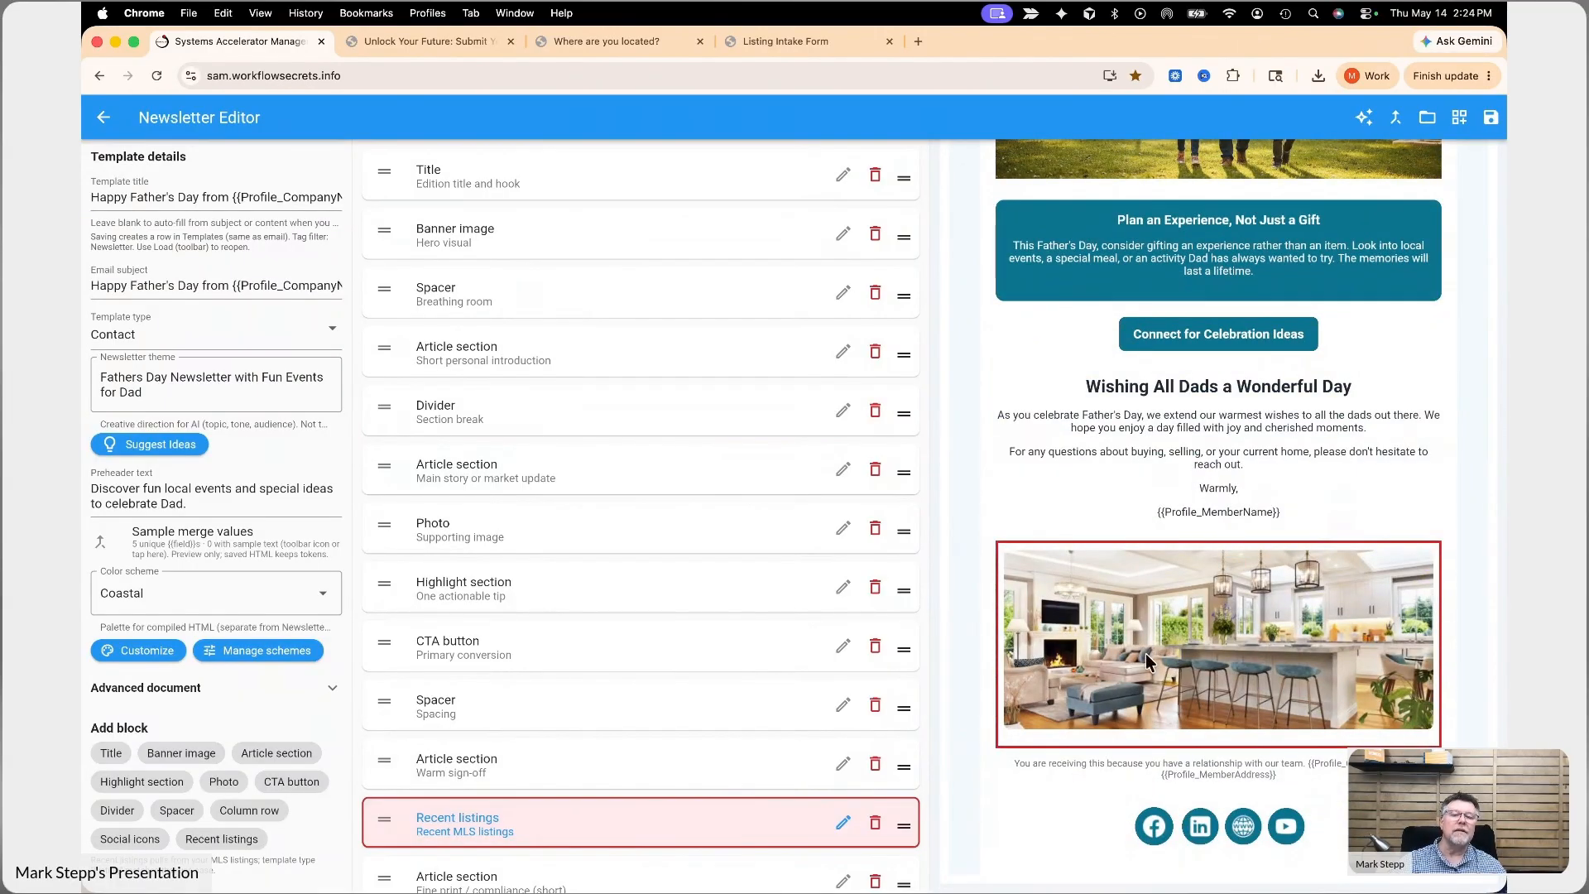
pyautogui.click(842, 822)
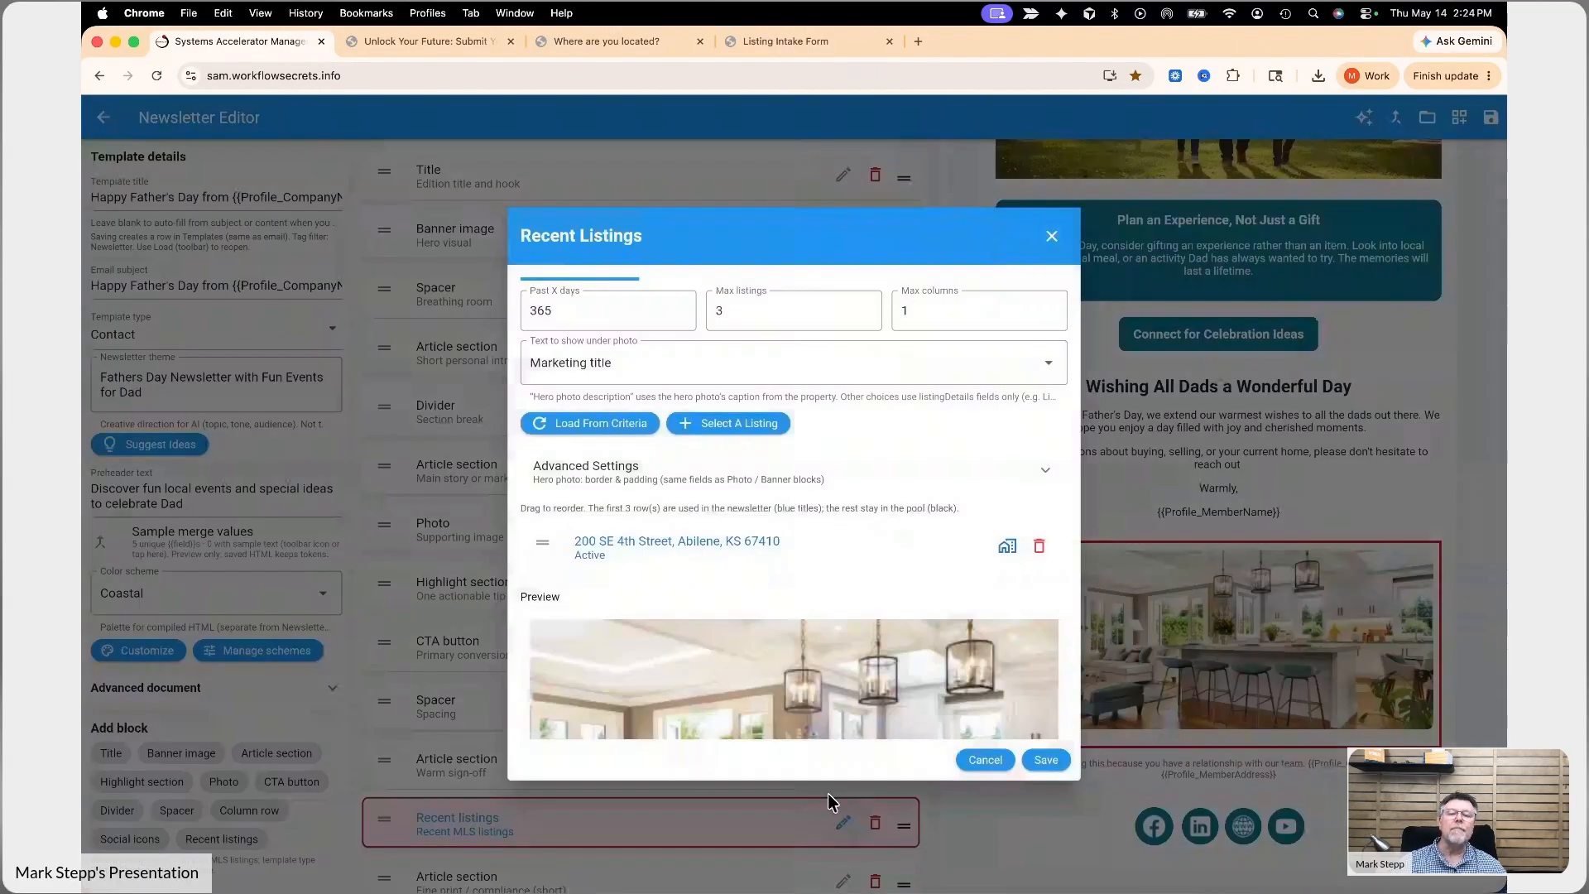
pyautogui.click(604, 424)
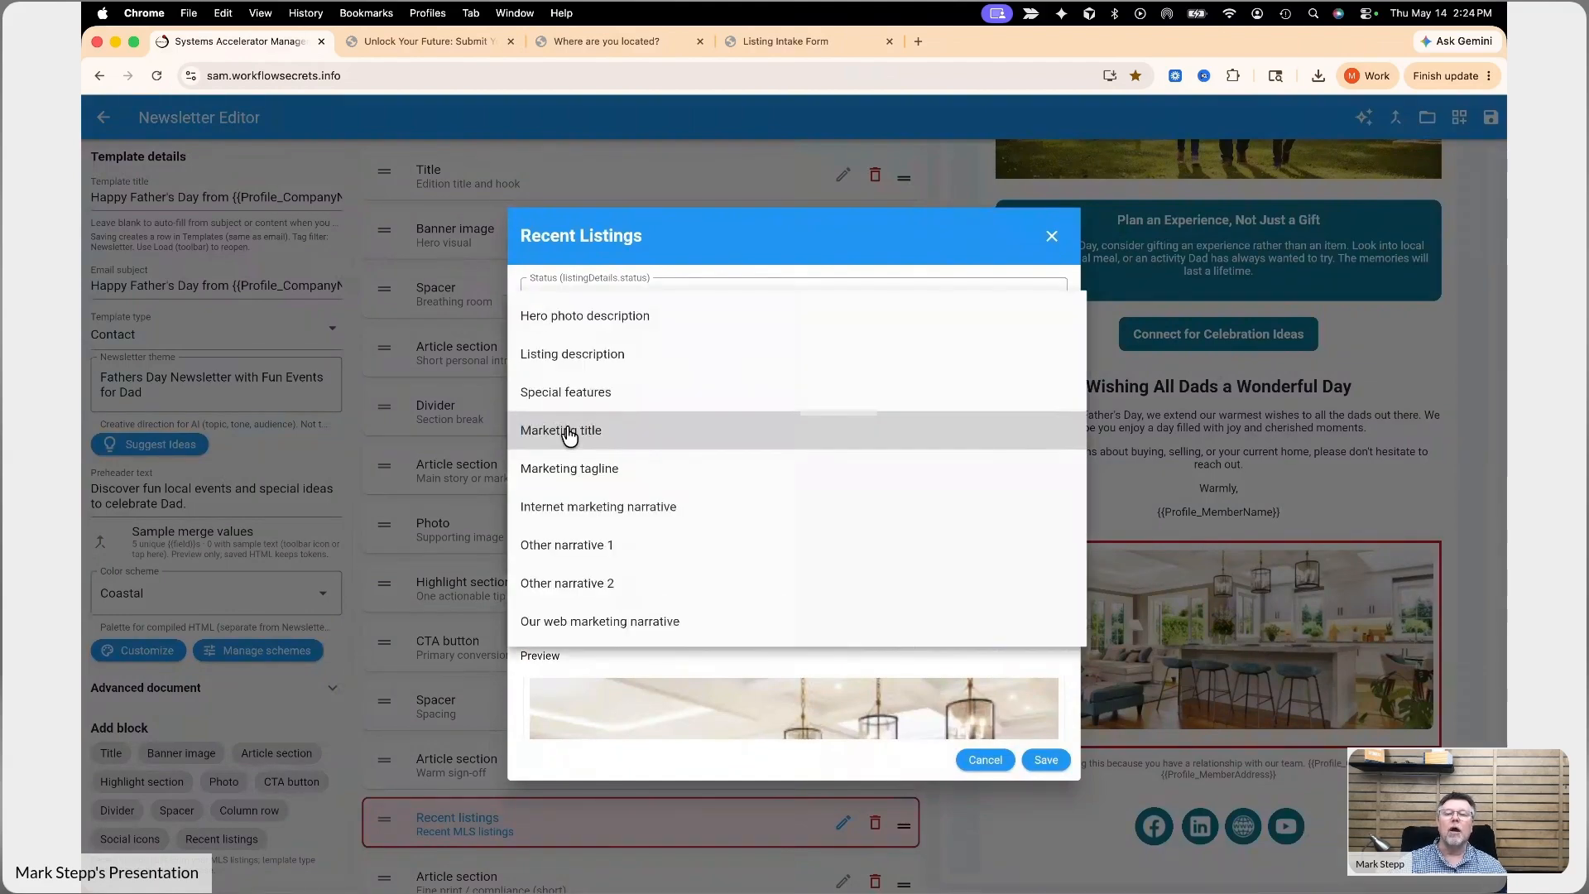
pyautogui.click(614, 319)
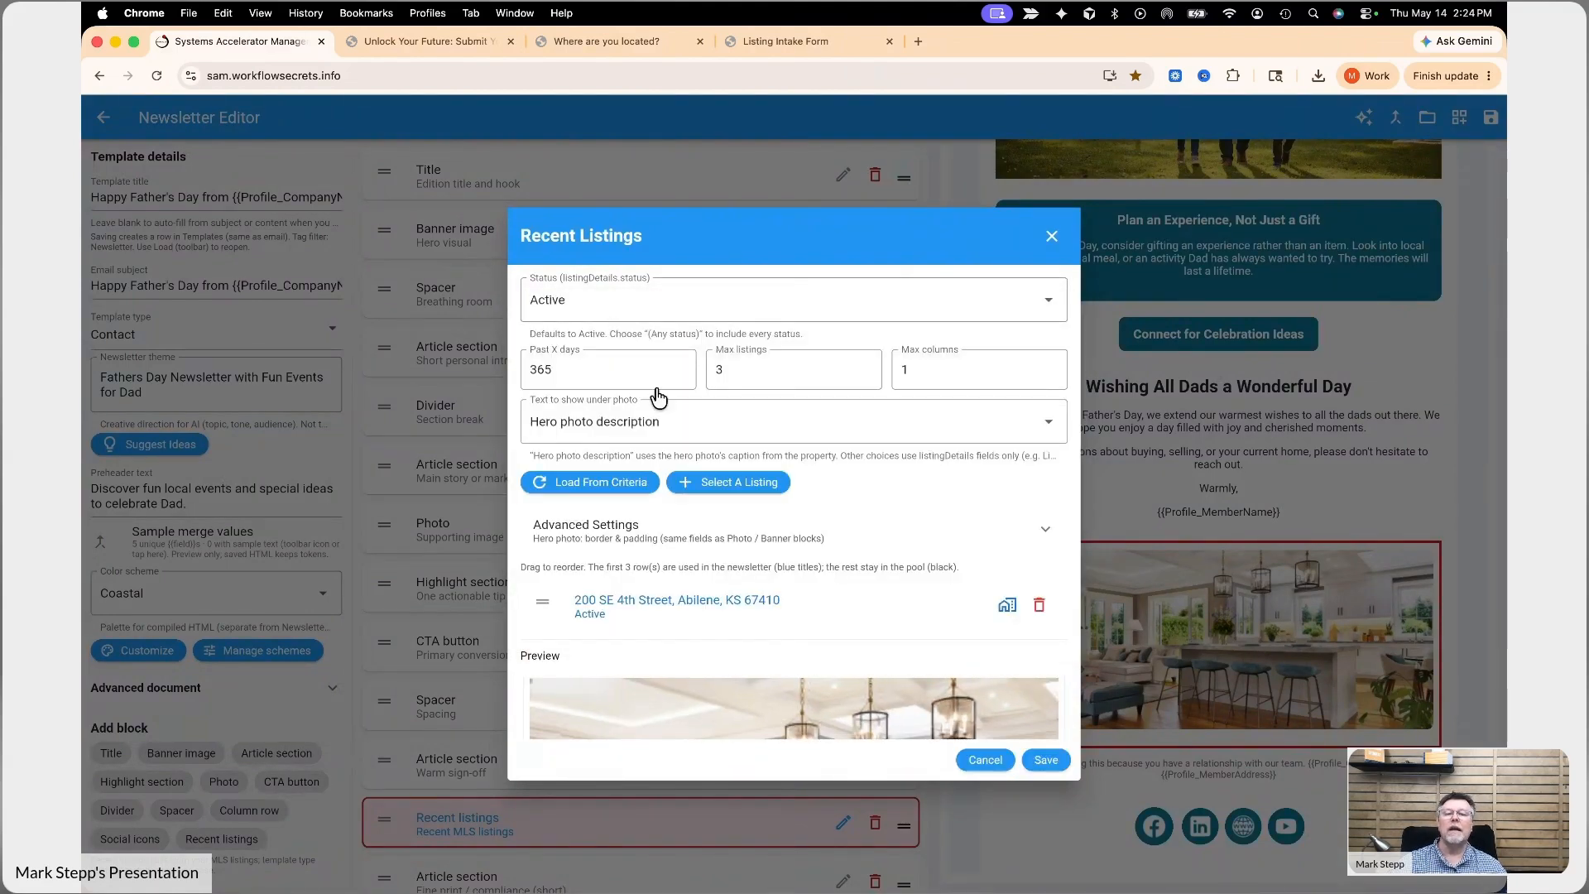
pyautogui.click(1048, 760)
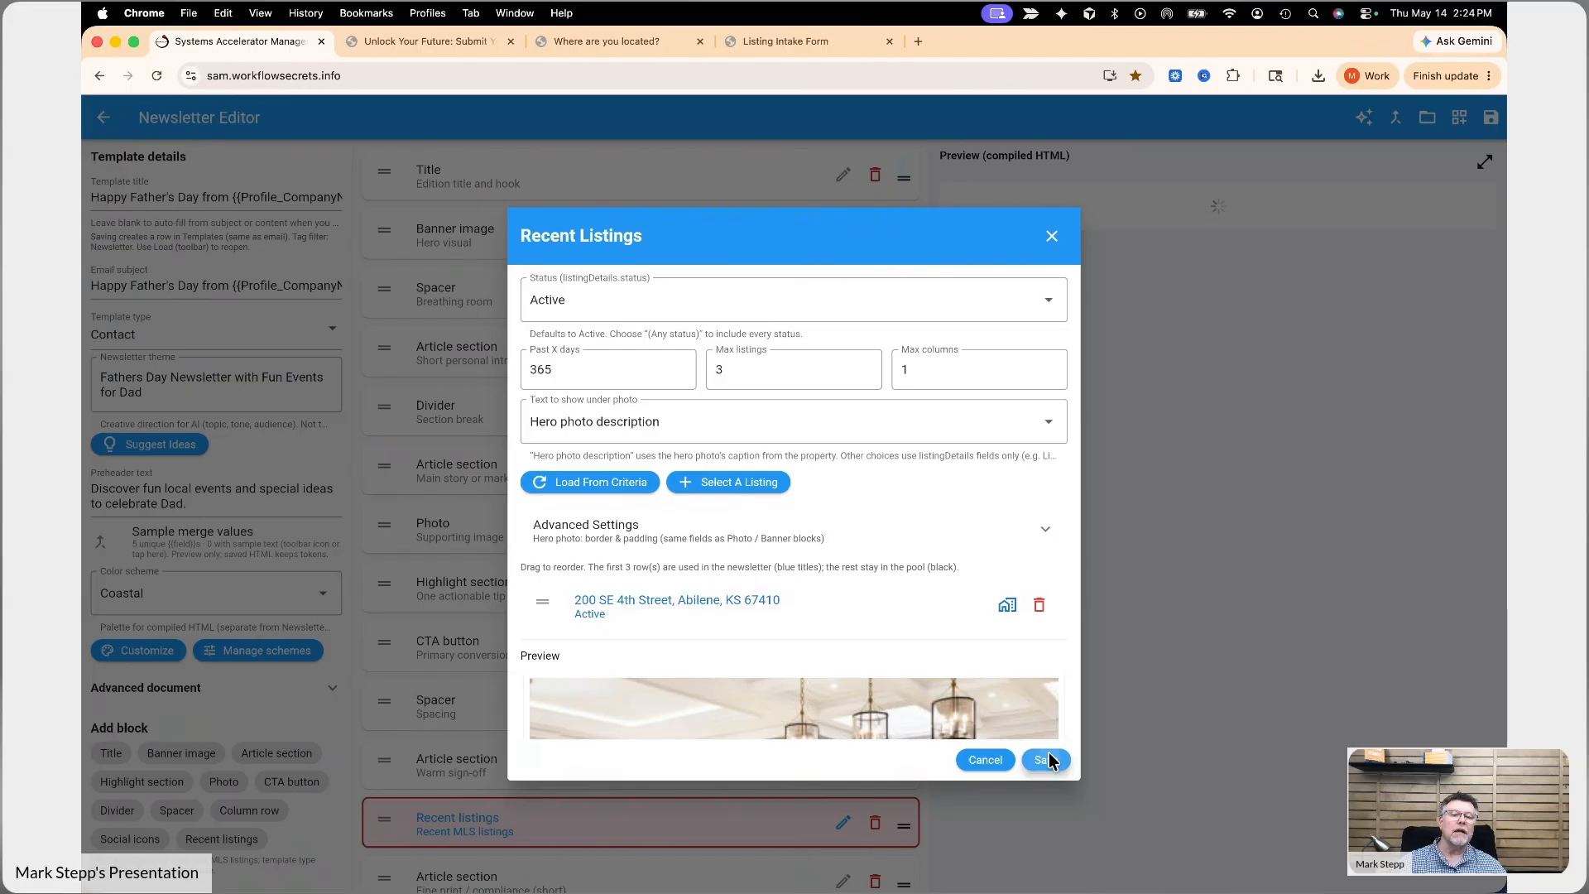
# Check the listing's photo description in the compiled preview and save the newsletter template
pyautogui.scroll(-8, 1170, 688)
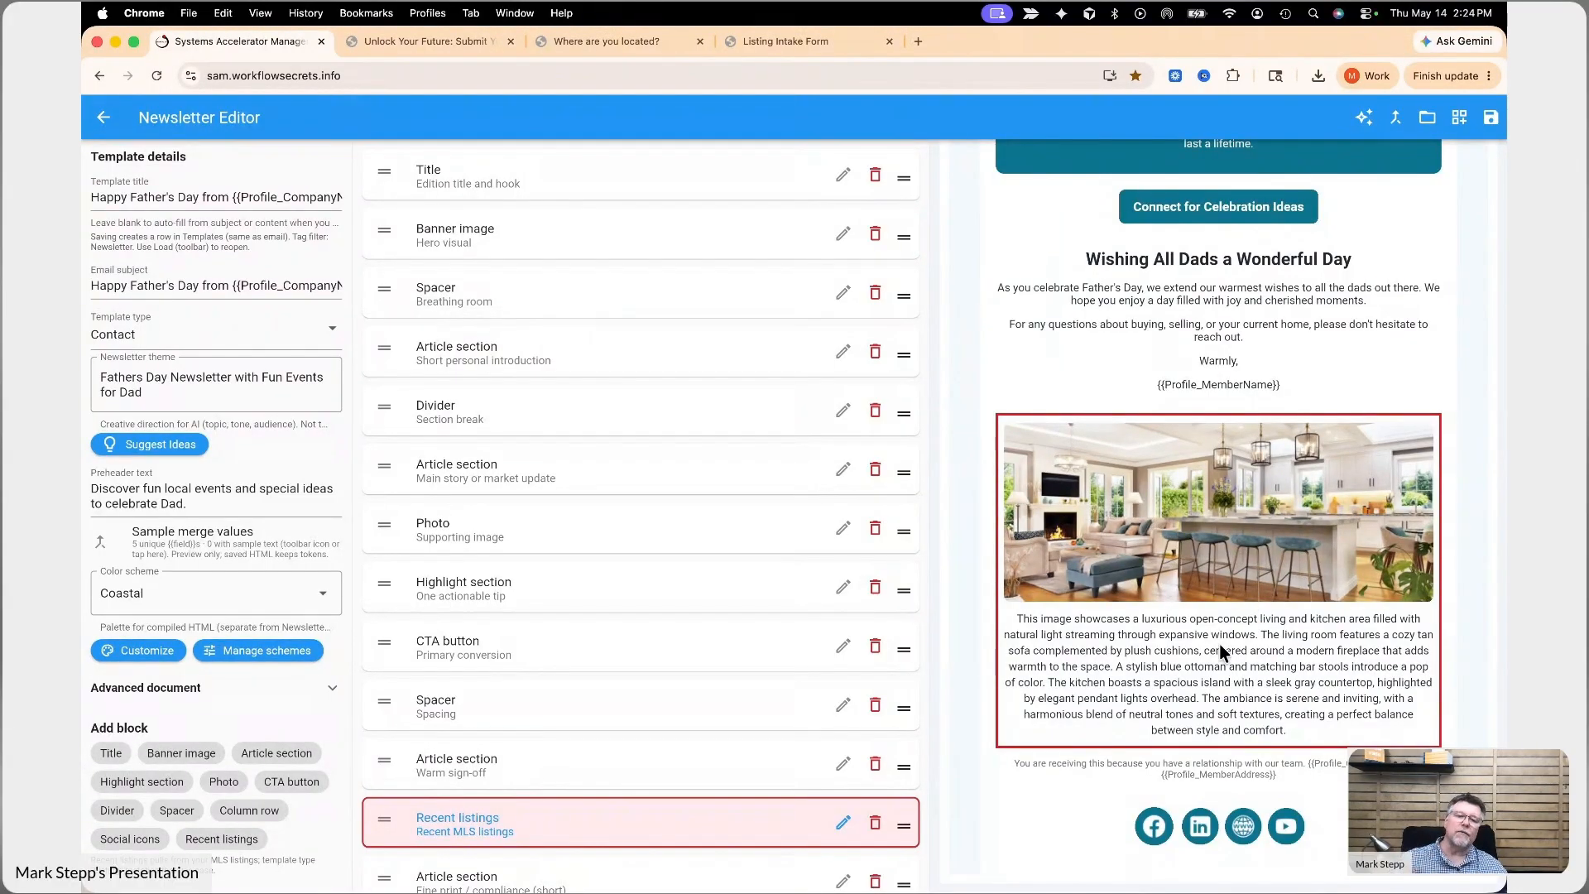
pyautogui.scroll(6, 1179, 549)
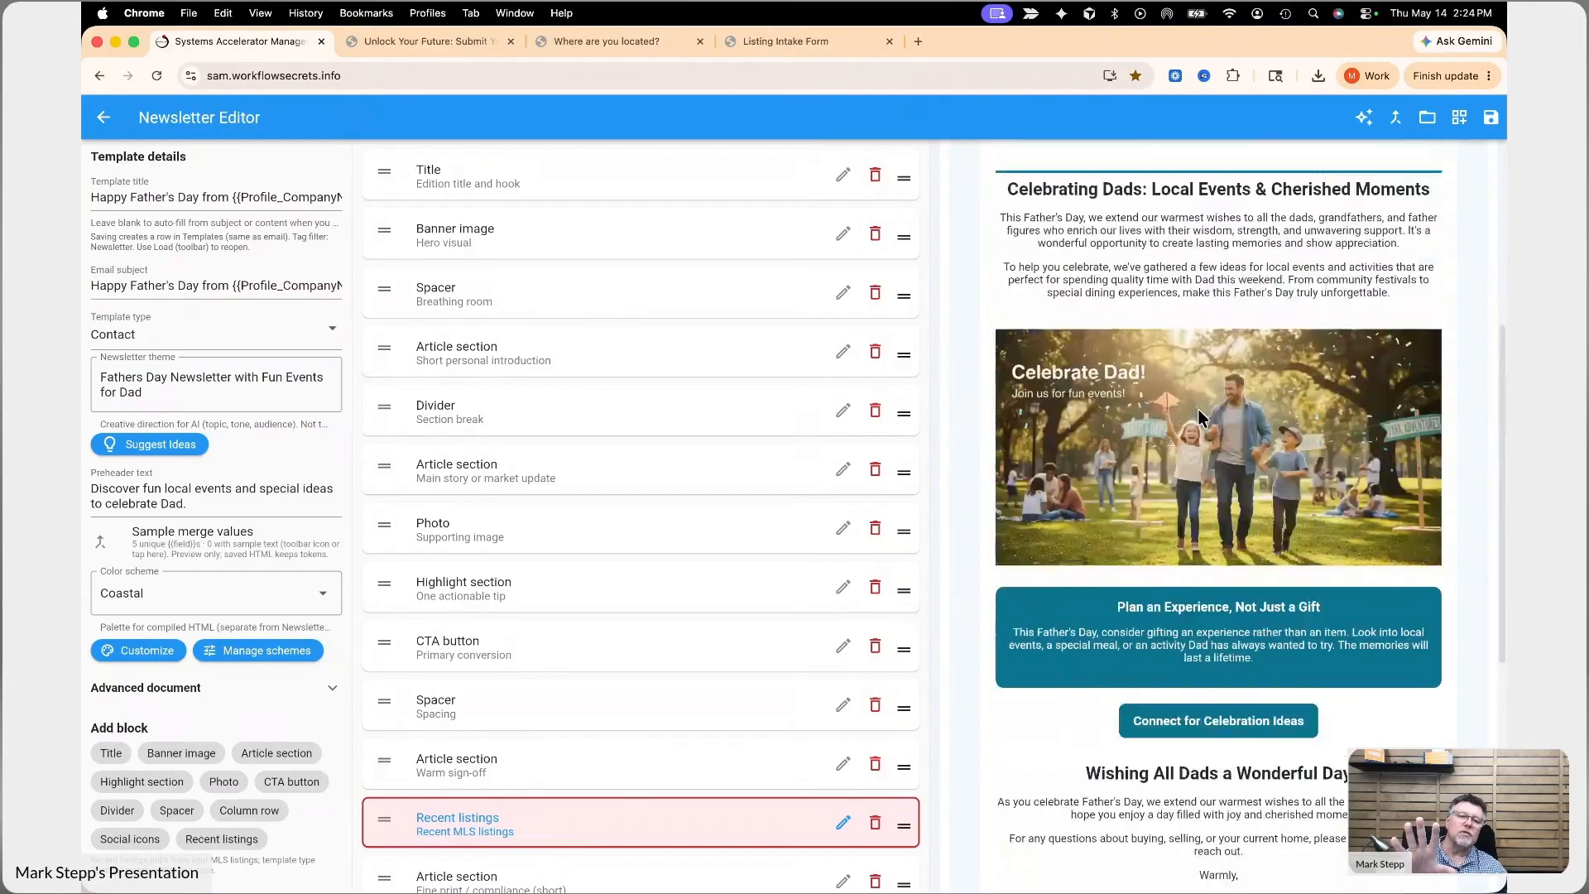
pyautogui.scroll(-6, 1202, 420)
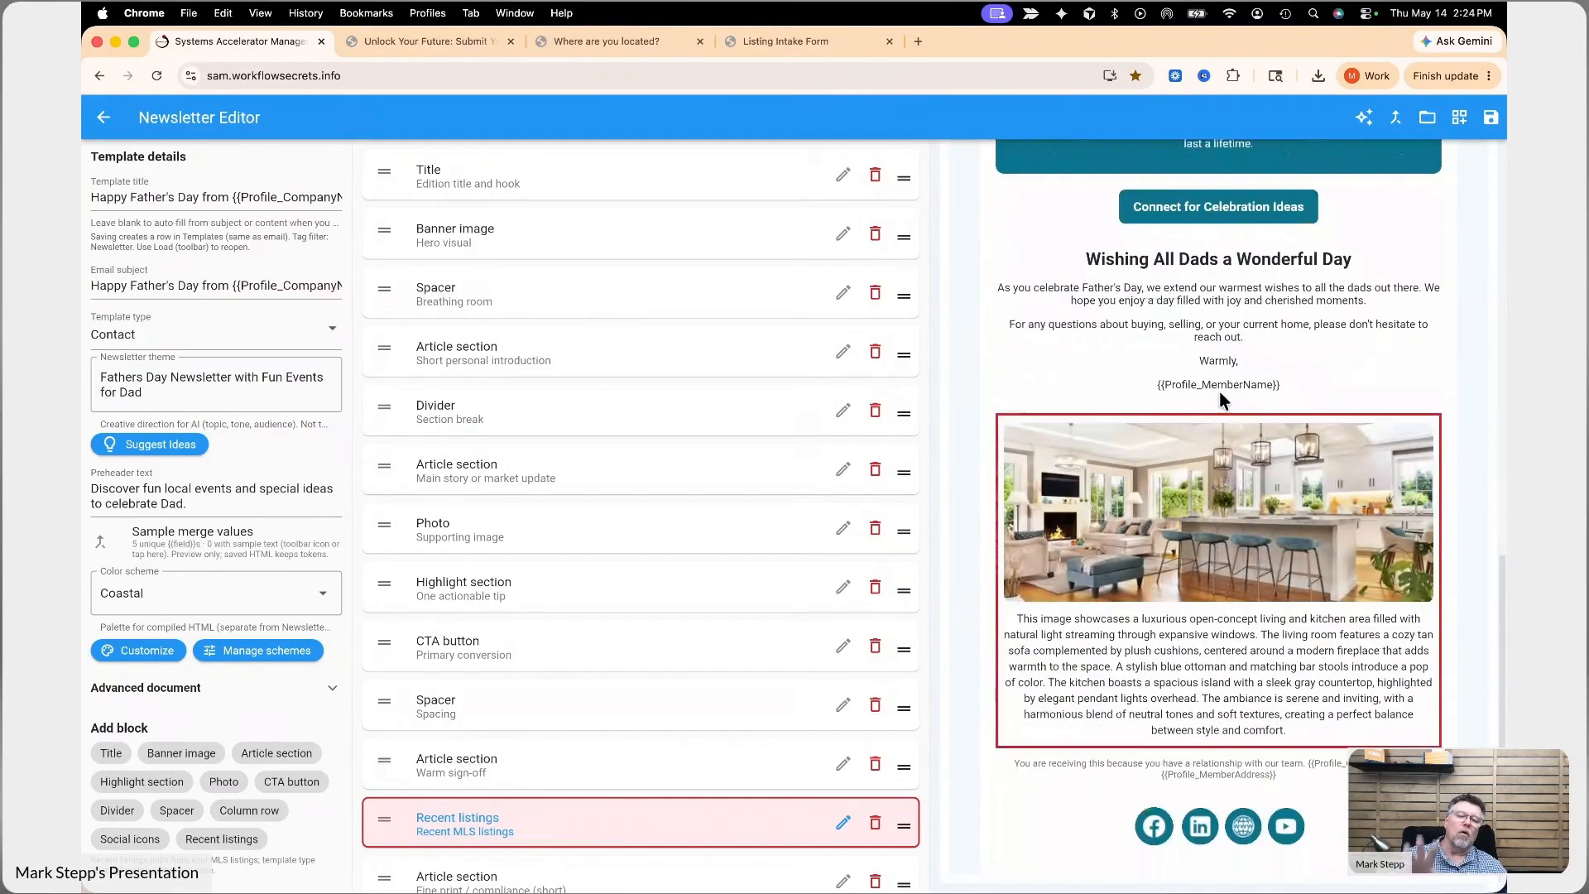
pyautogui.click(1491, 121)
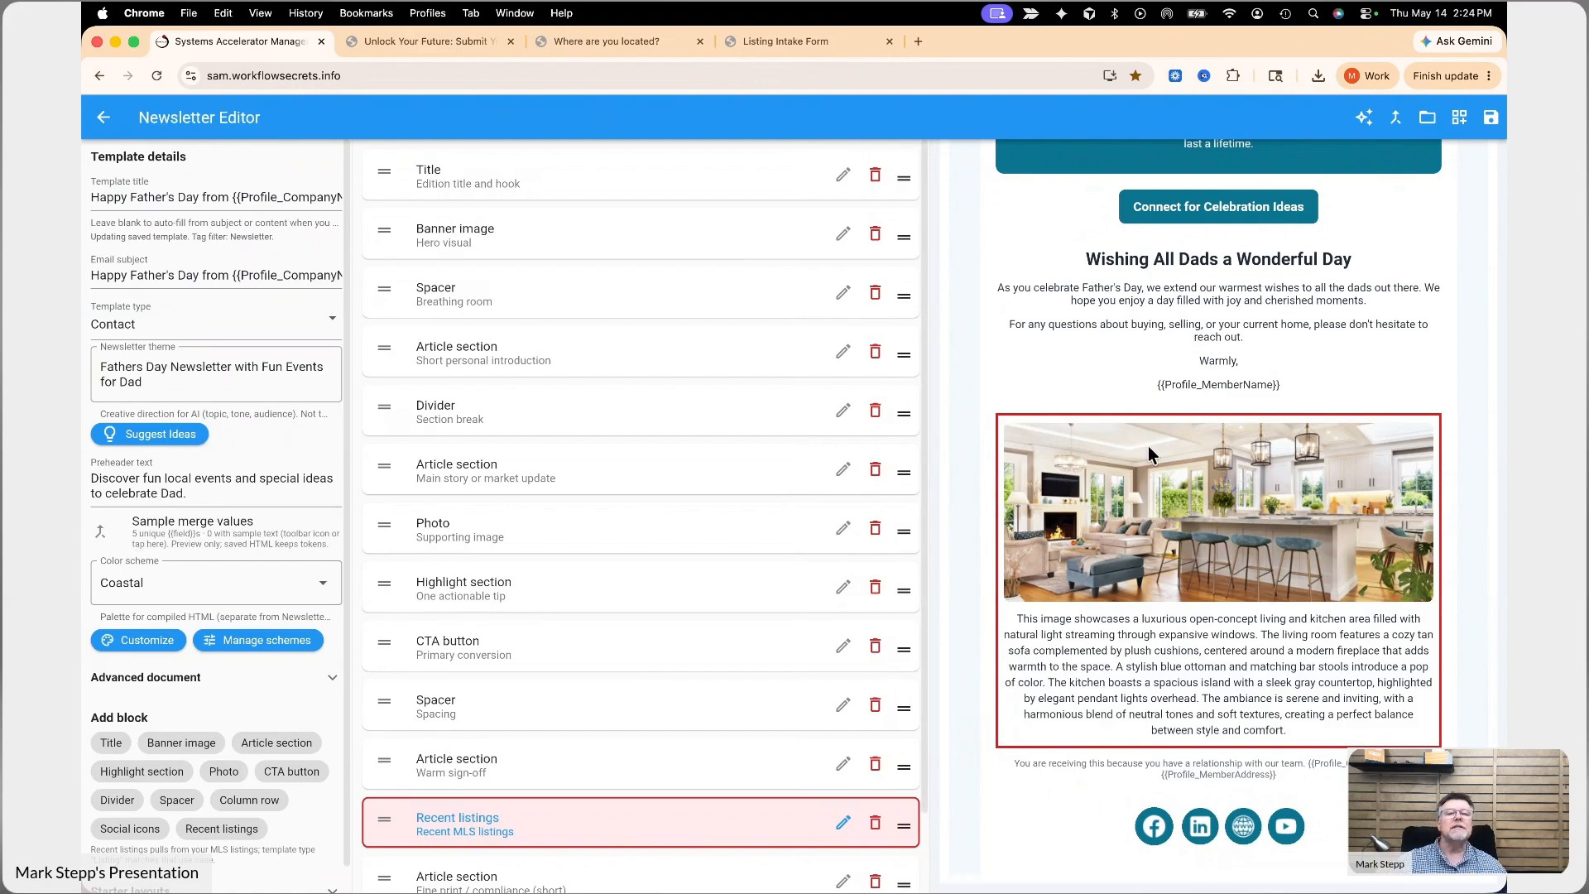
# Change the newsletter's color scheme to SBU Colors and review the recolored sections in the preview
pyautogui.scroll(8, 1148, 437)
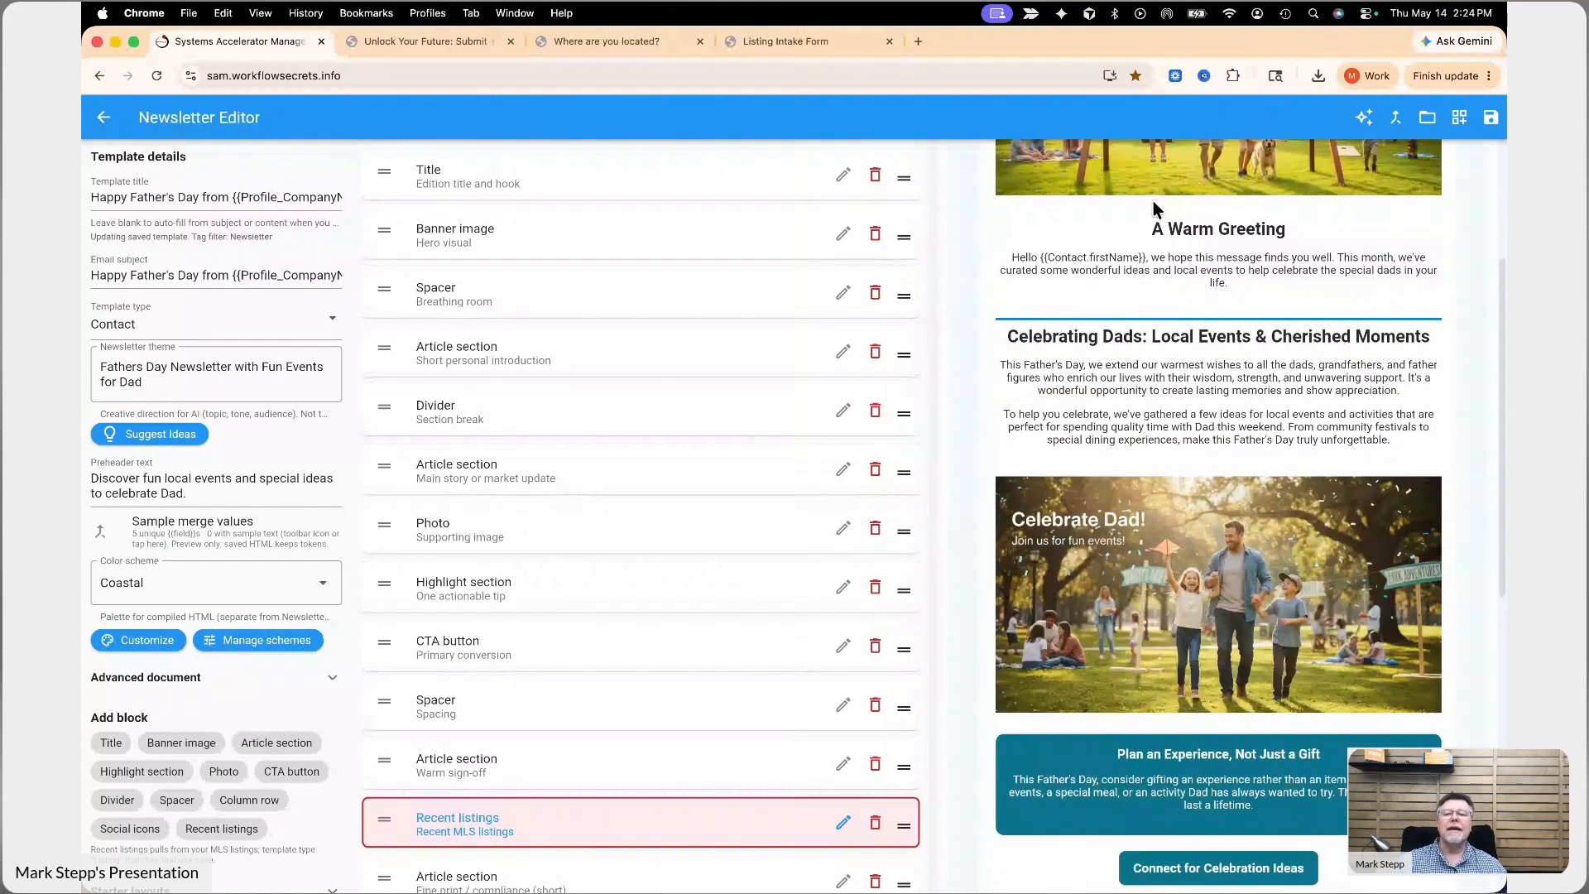
pyautogui.scroll(2, 1156, 209)
pyautogui.click(183, 595)
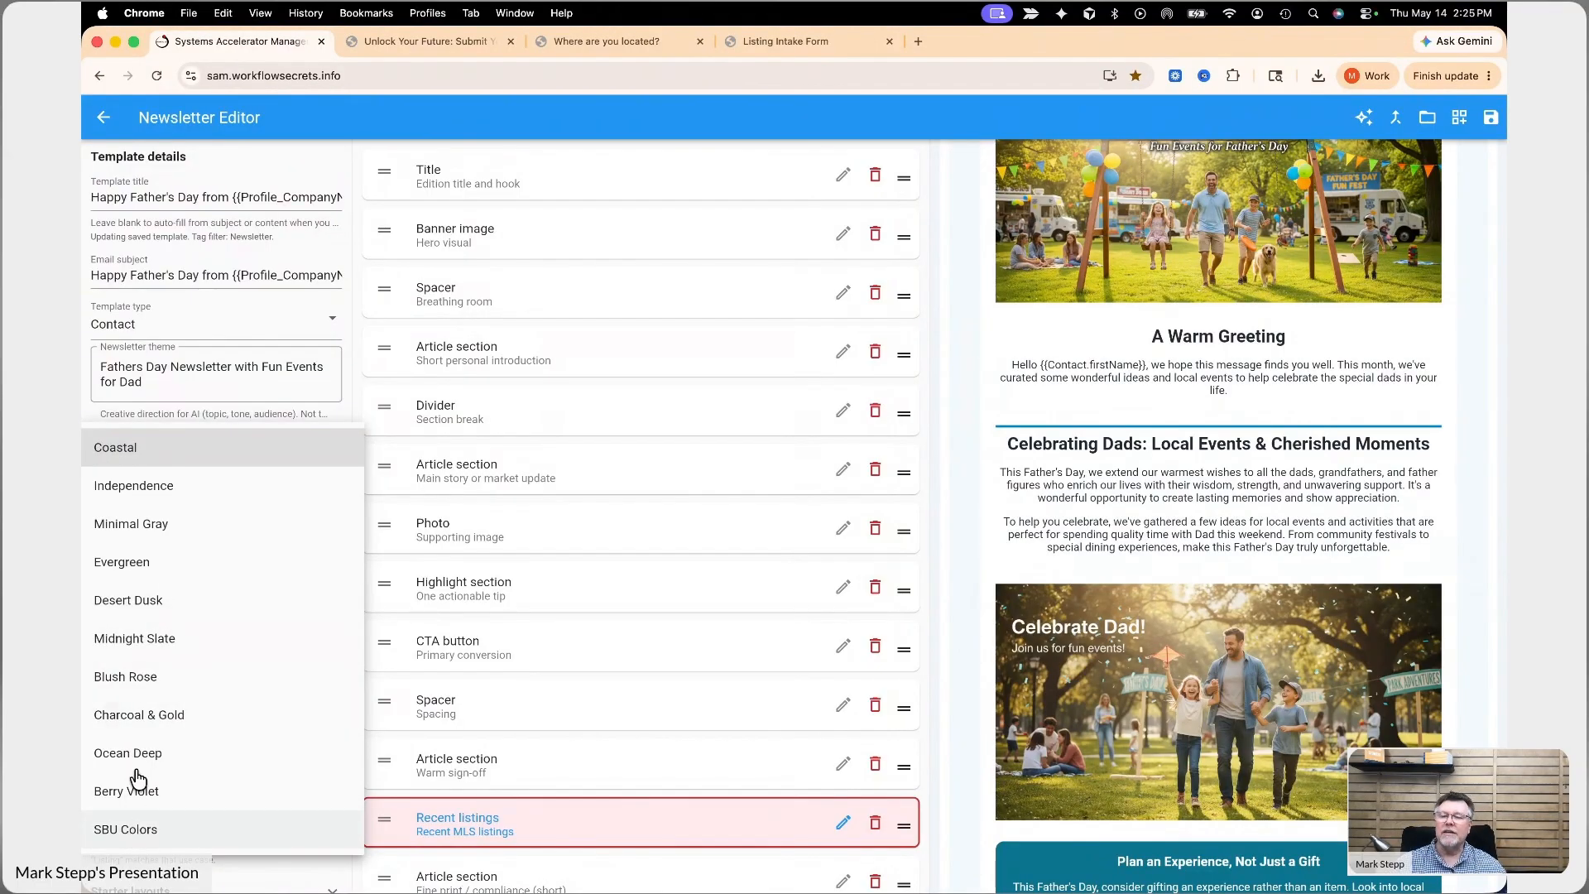
pyautogui.click(153, 835)
pyautogui.scroll(-10, 1041, 554)
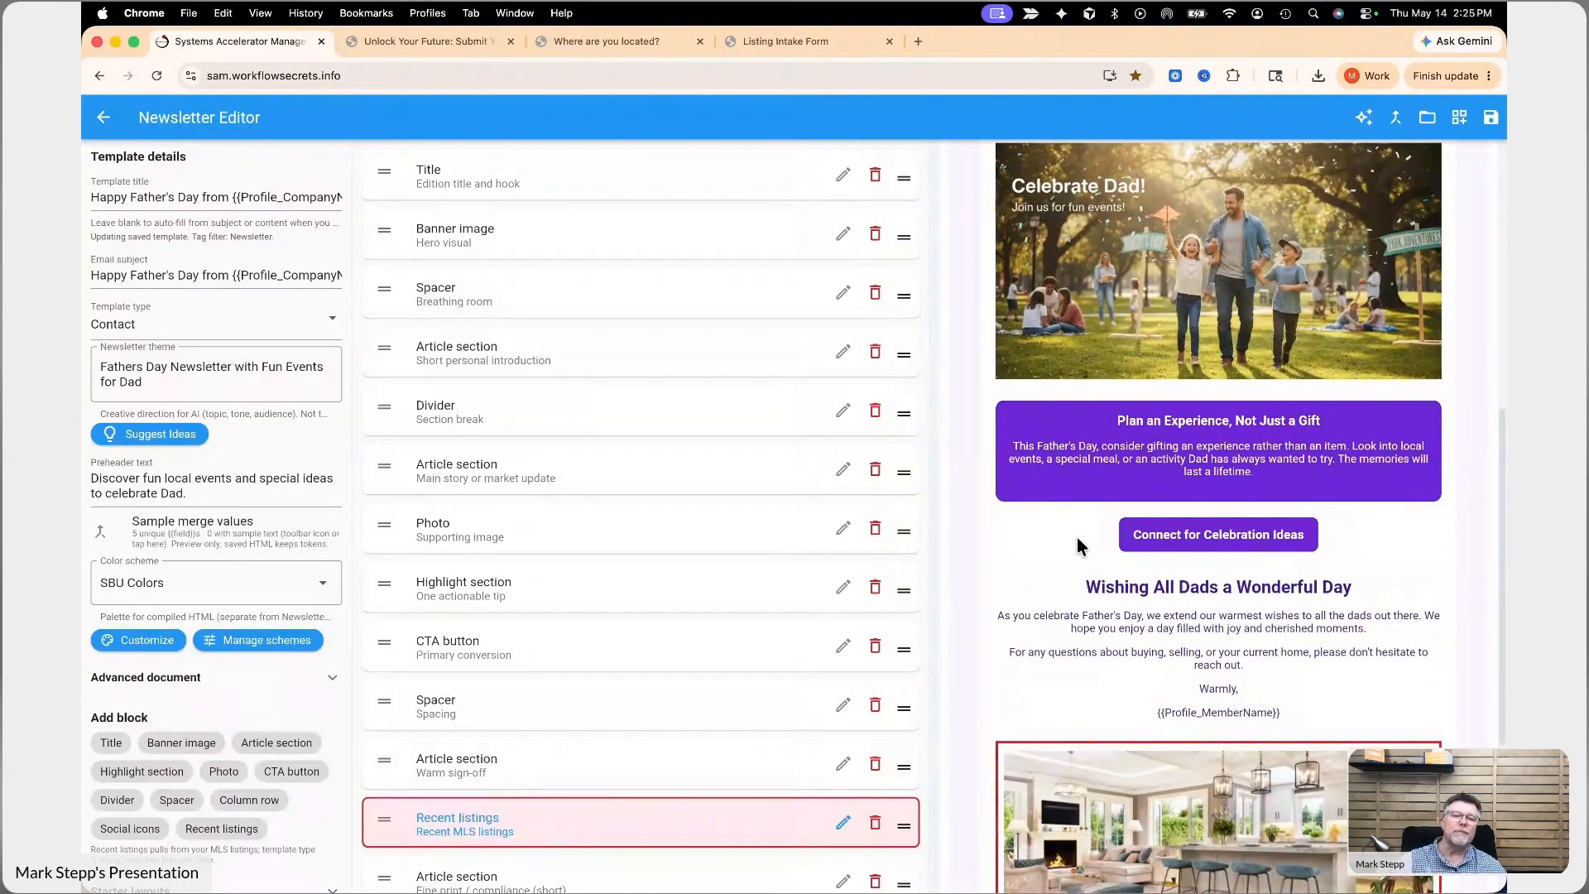
pyautogui.scroll(-5, 1073, 539)
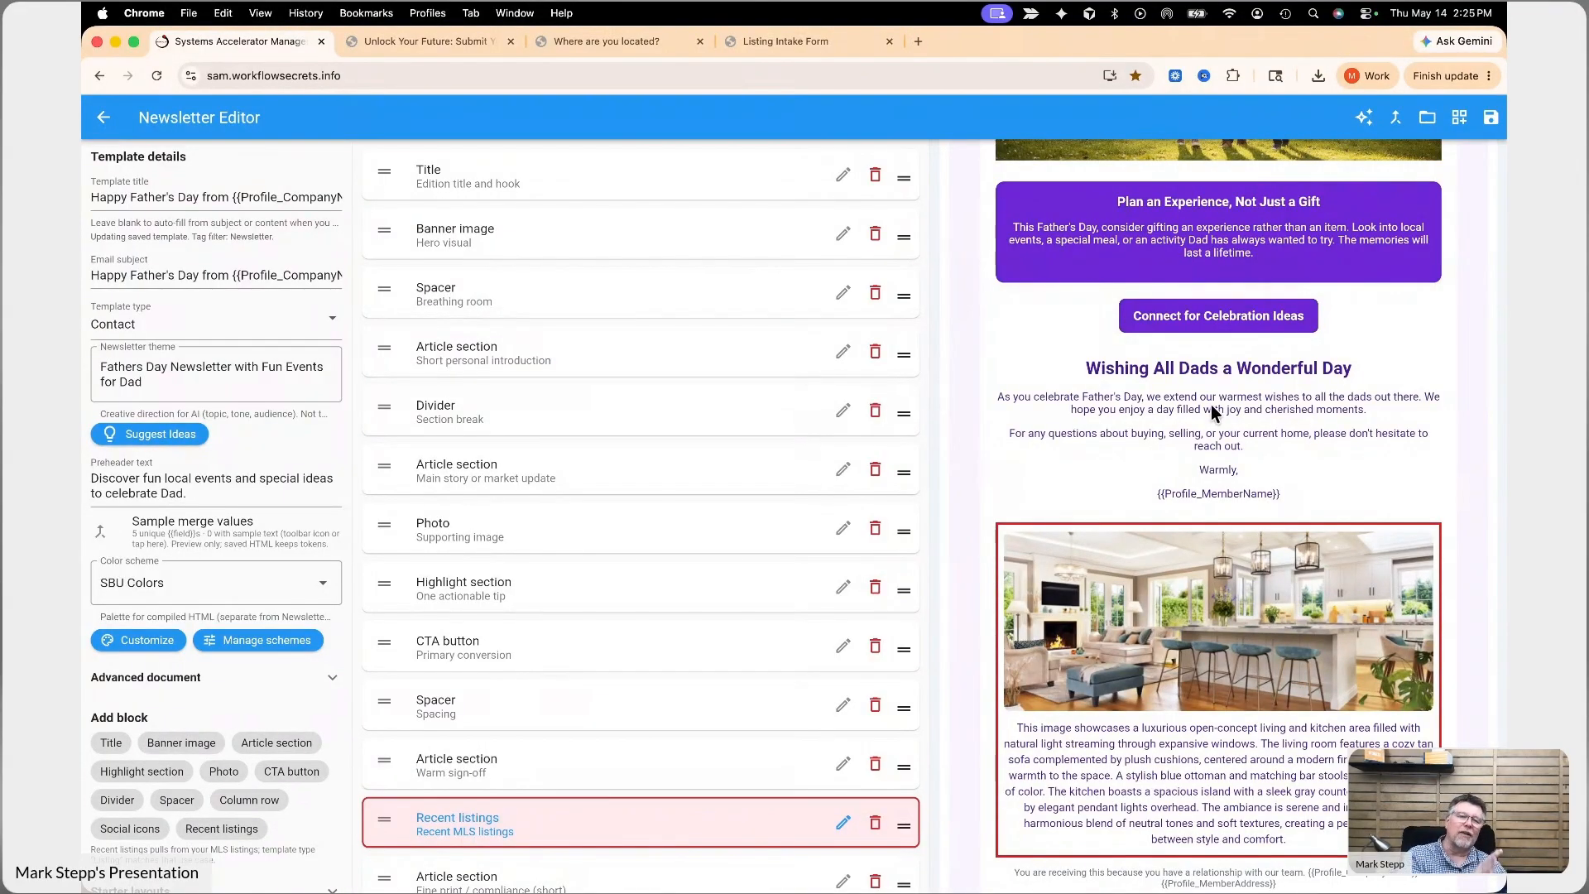
pyautogui.scroll(-3, 1205, 418)
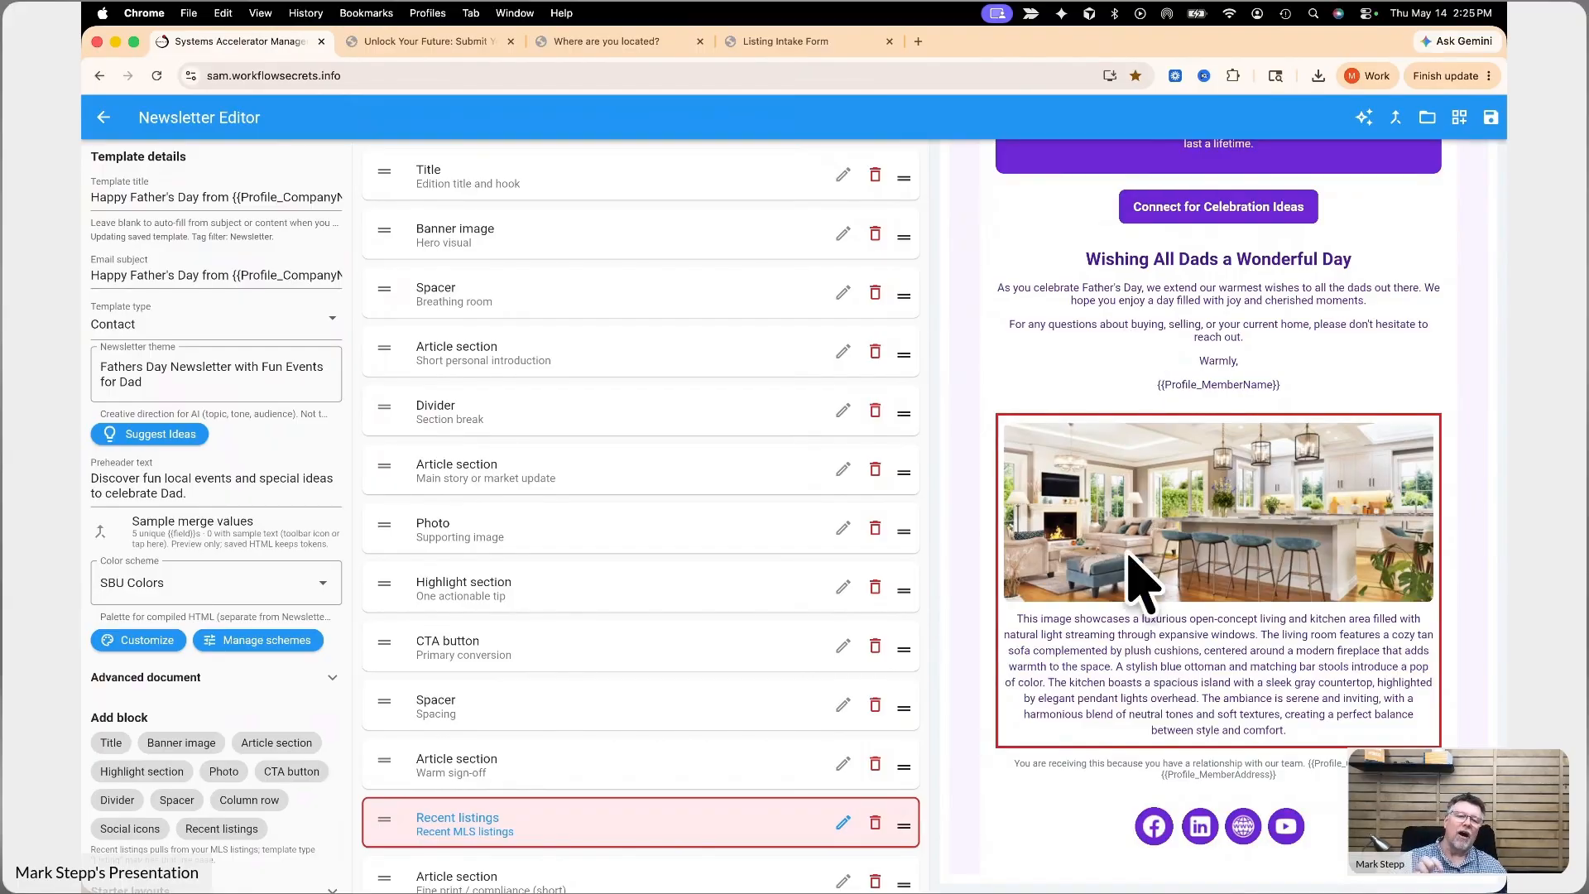
pyautogui.scroll(3, 1143, 580)
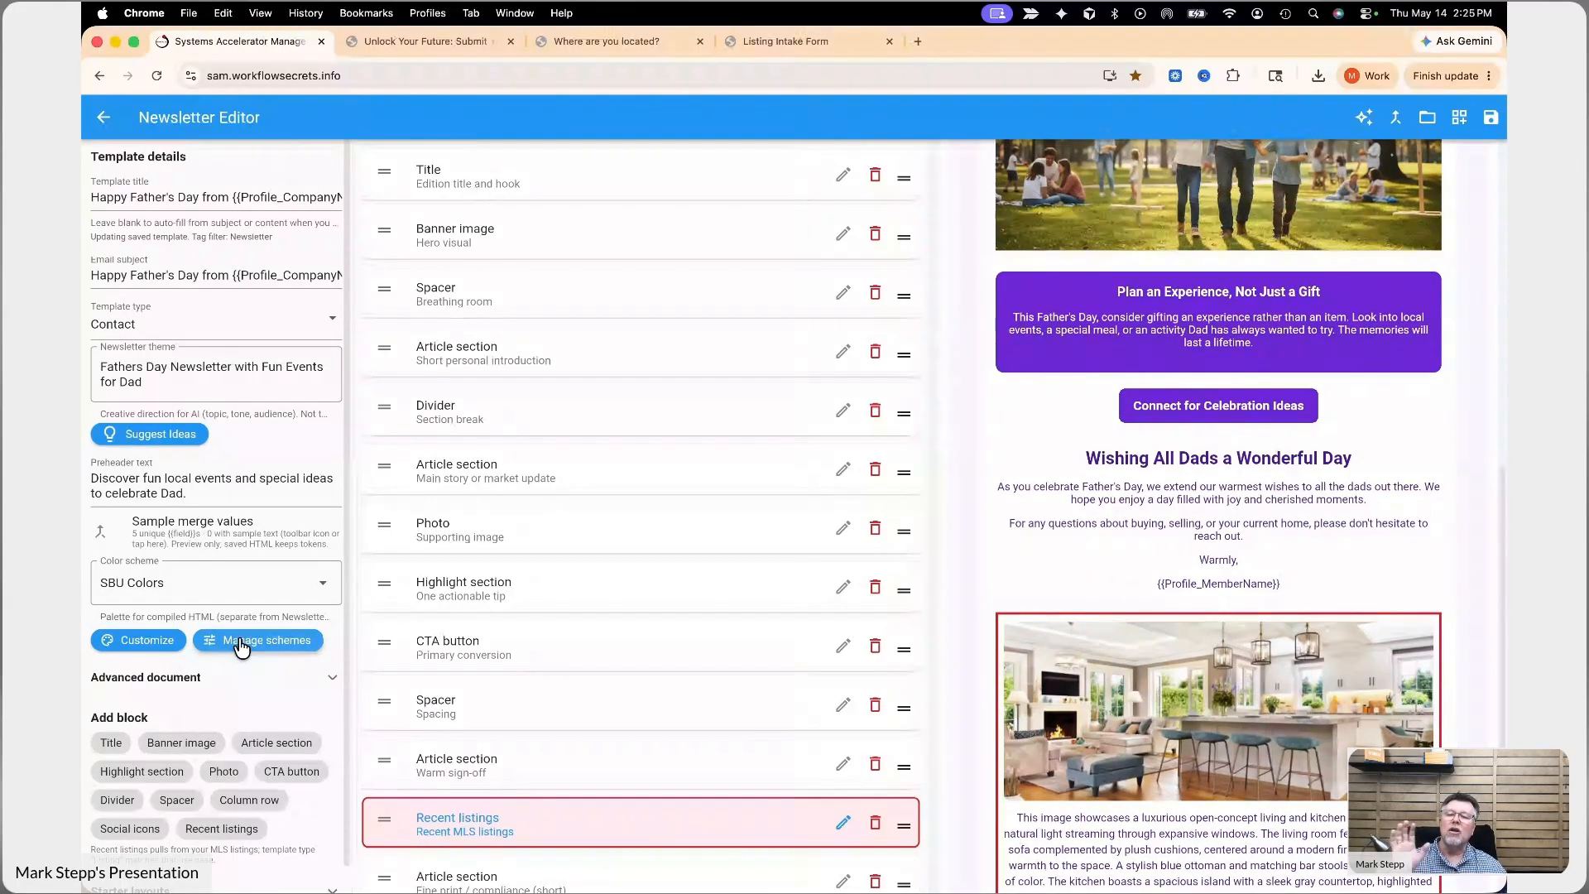
# Examine the color definitions of the custom SBU Colors scheme without changing them
pyautogui.click(241, 643)
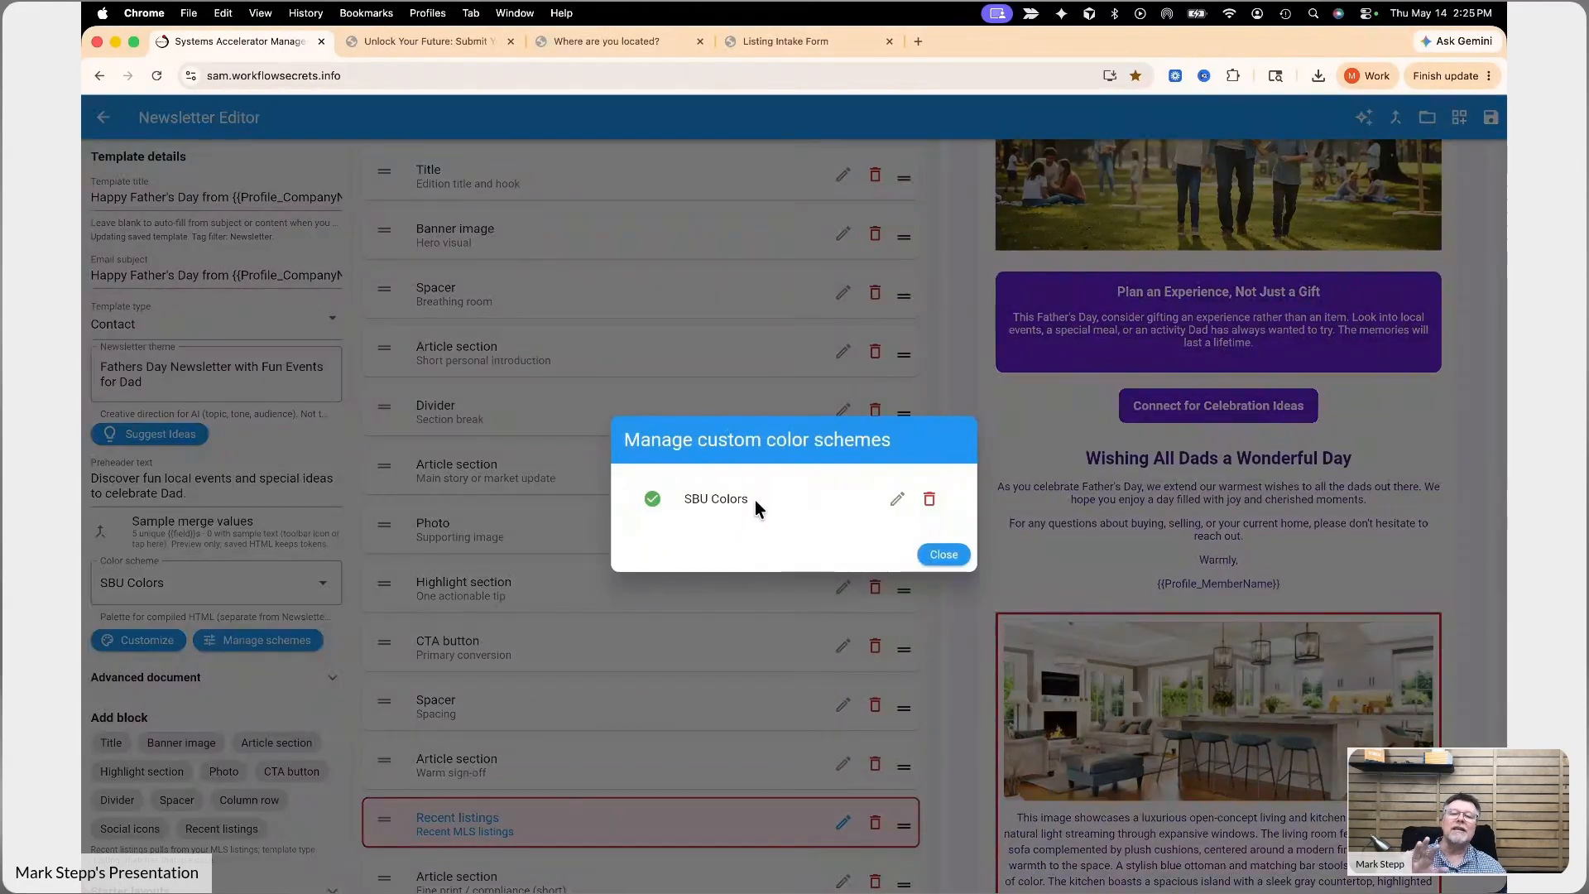
pyautogui.click(895, 501)
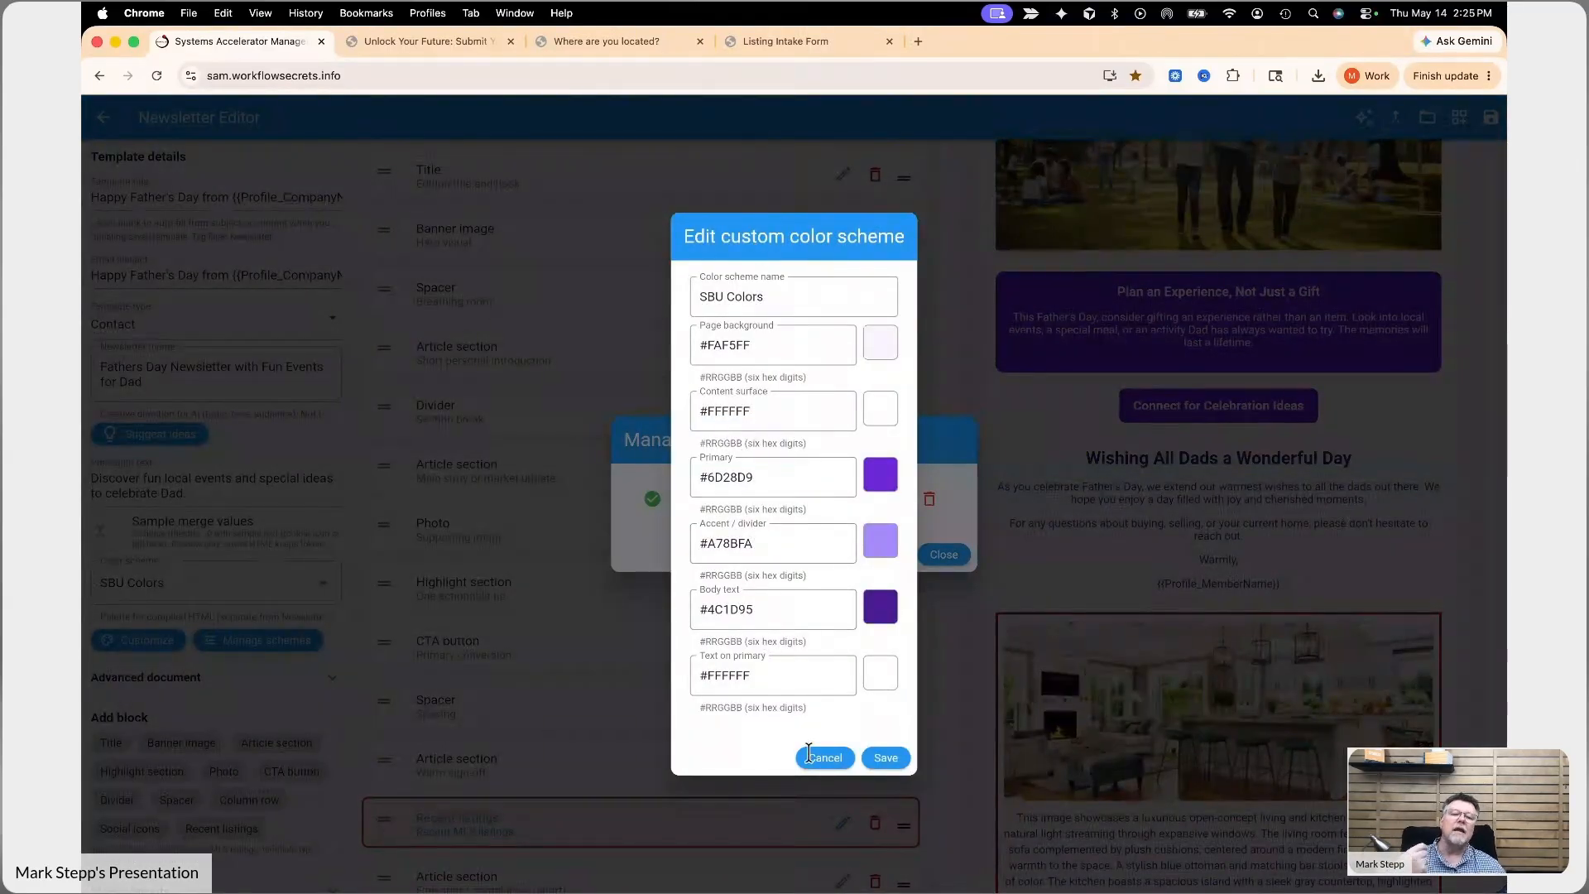
pyautogui.click(831, 766)
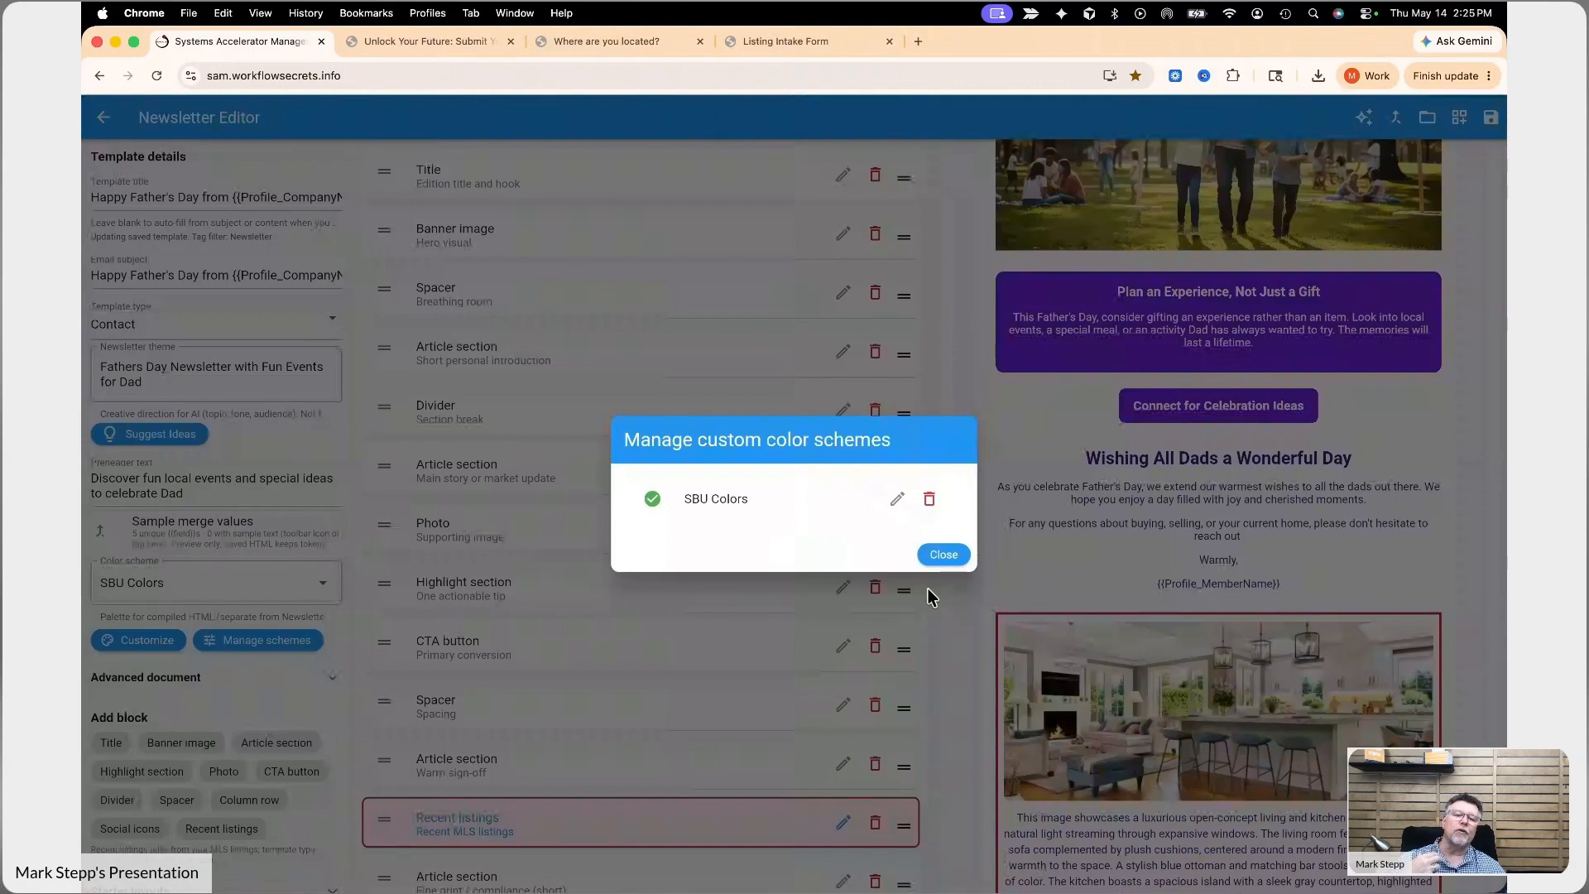
pyautogui.click(947, 556)
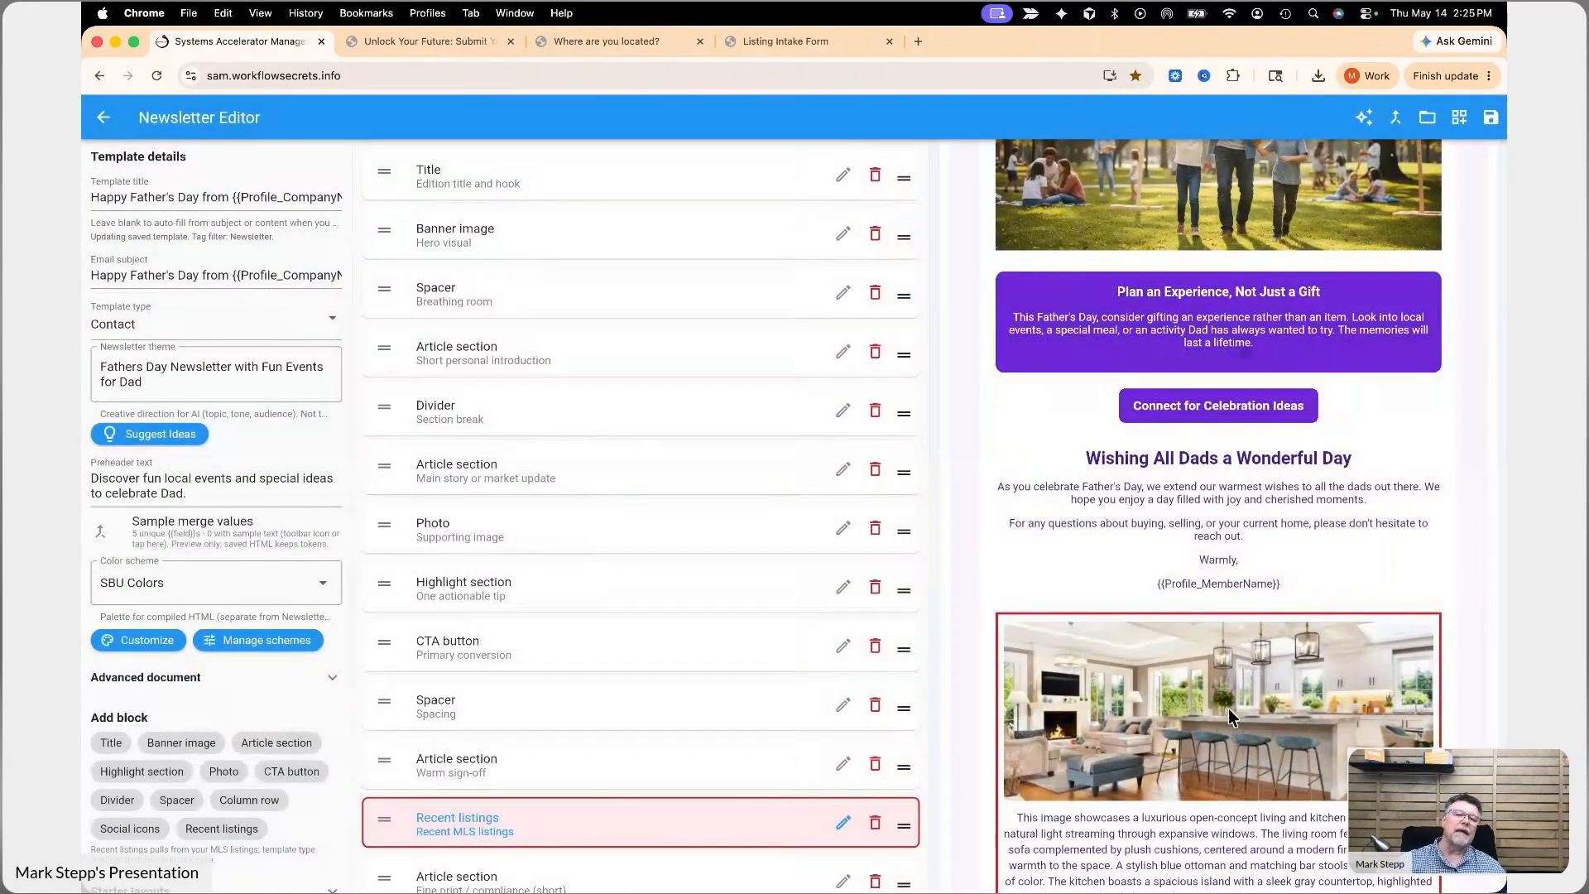
# Save the newsletter template with the SBU Colors scheme applied
pyautogui.scroll(3, 1180, 740)
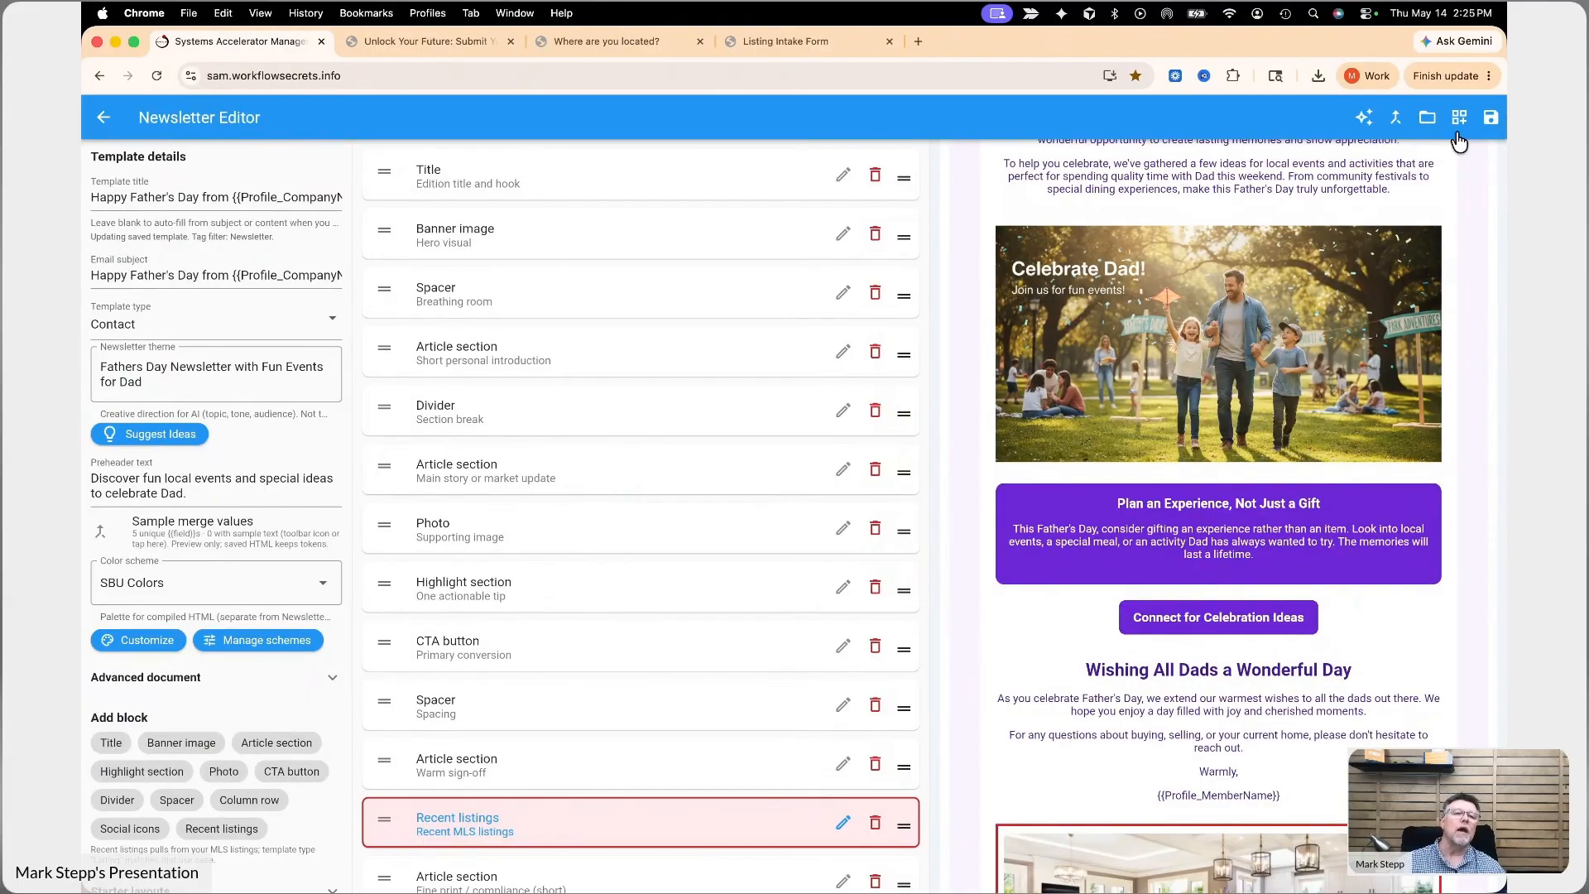
pyautogui.click(1365, 116)
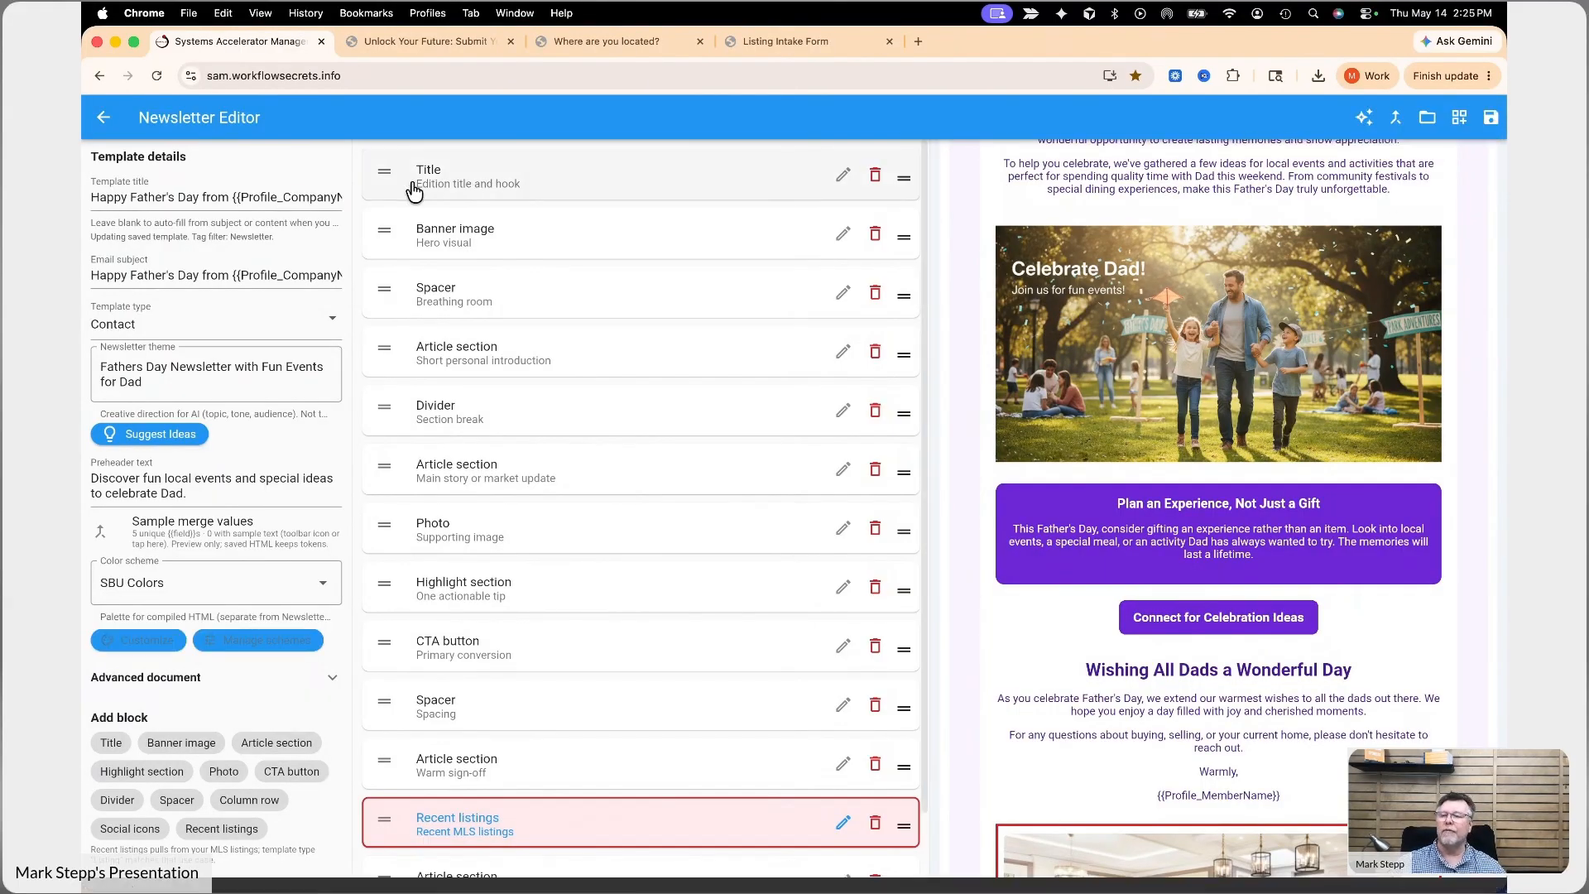
# Leave the newsletter editor and review the saved Happy Father's Day newsletter in the Templates list down to its social icons
pyautogui.click(104, 122)
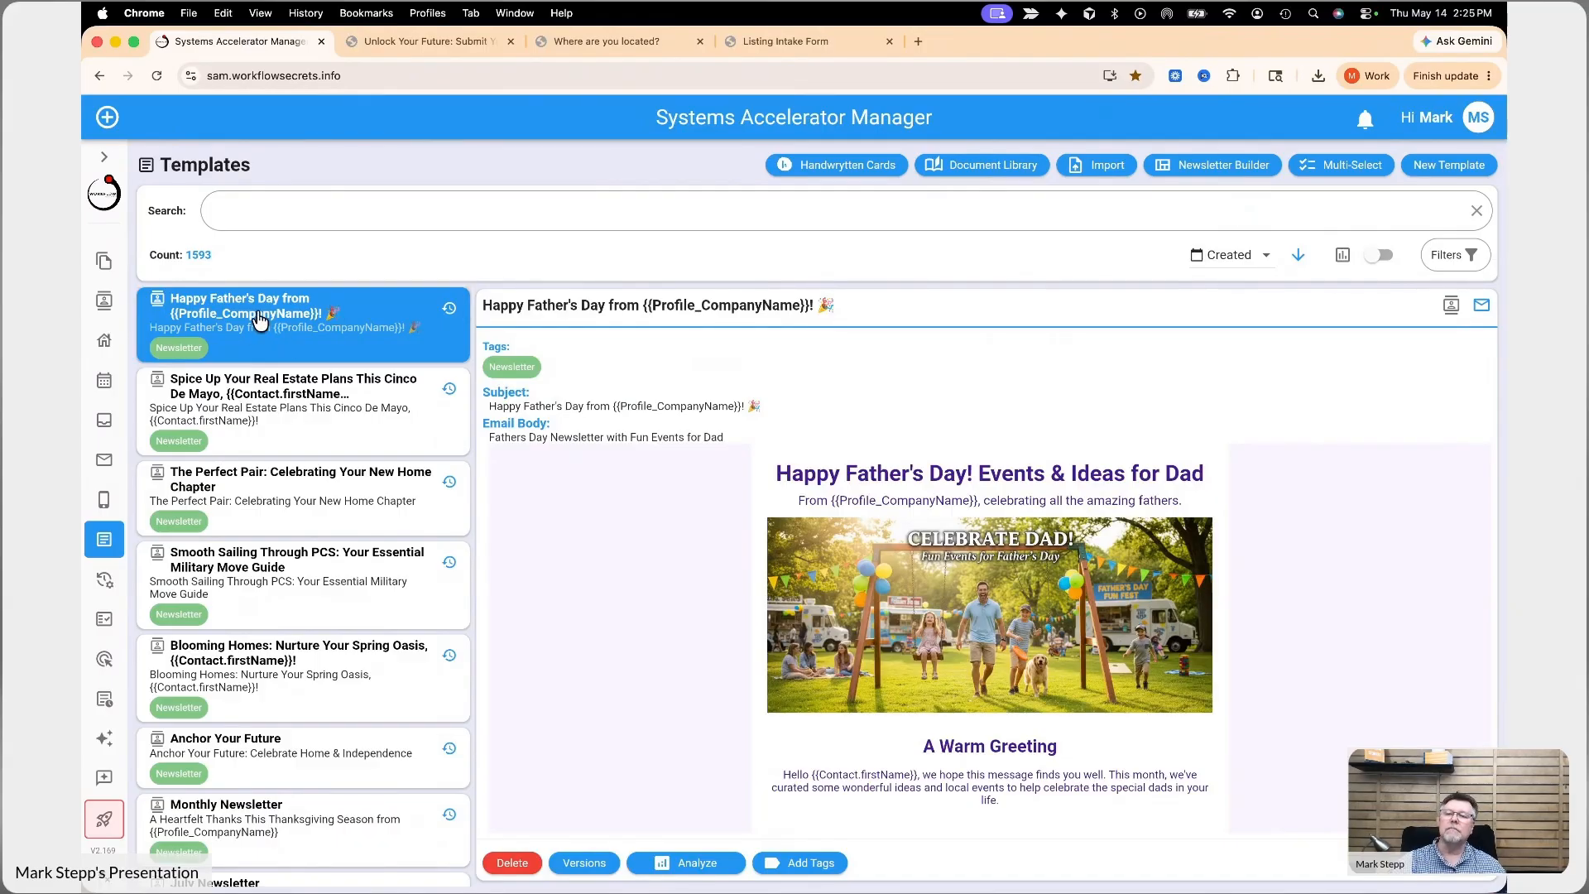
pyautogui.scroll(-2, 749, 560)
pyautogui.scroll(-14, 748, 559)
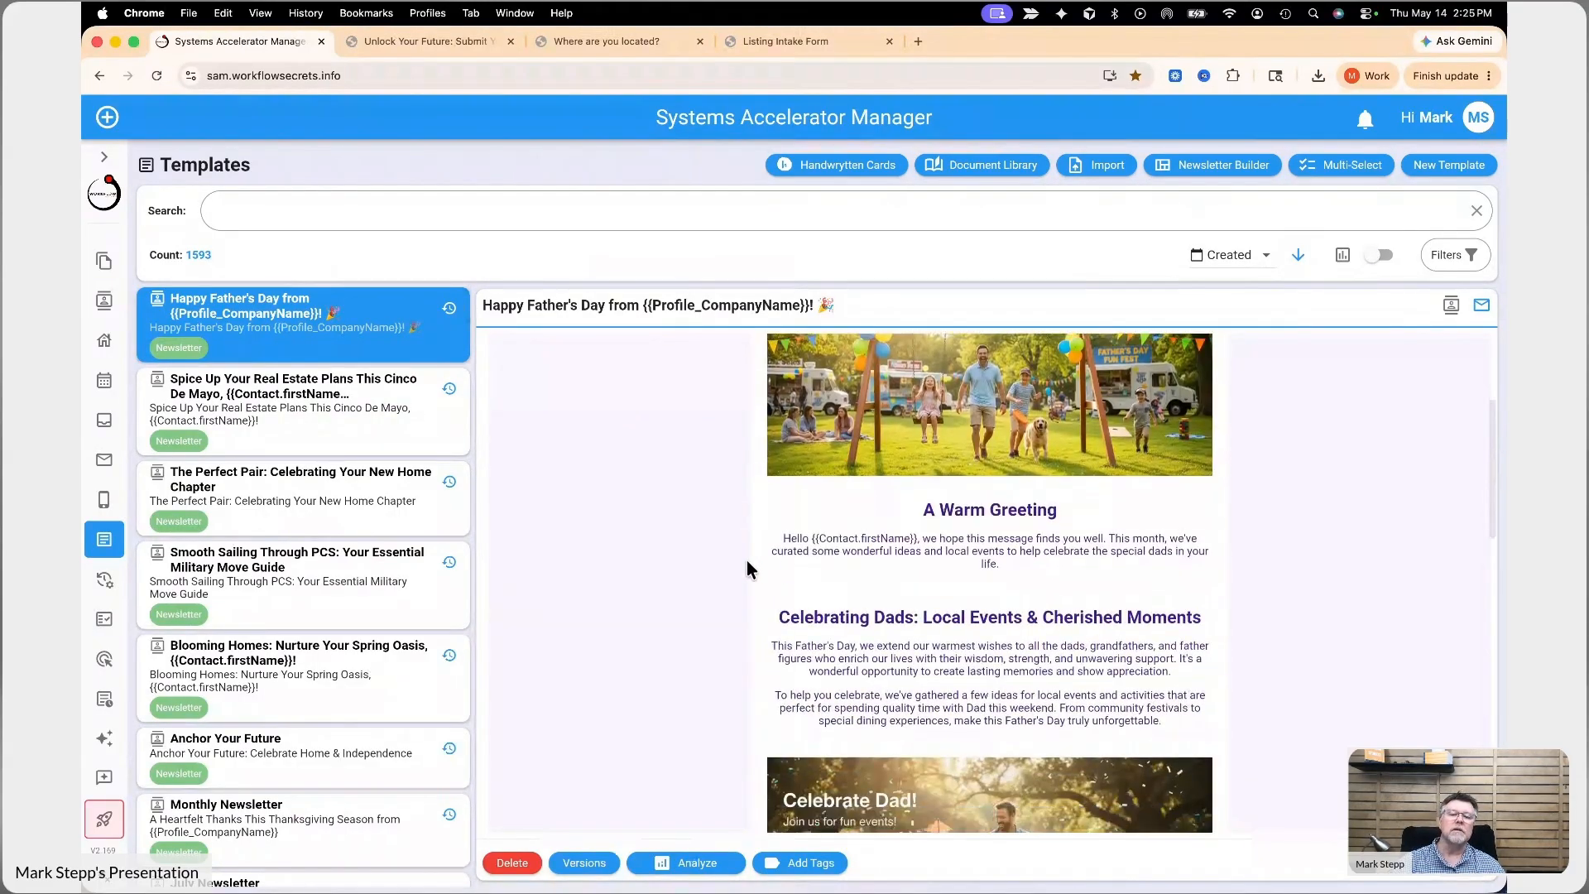
pyautogui.scroll(-7, 746, 560)
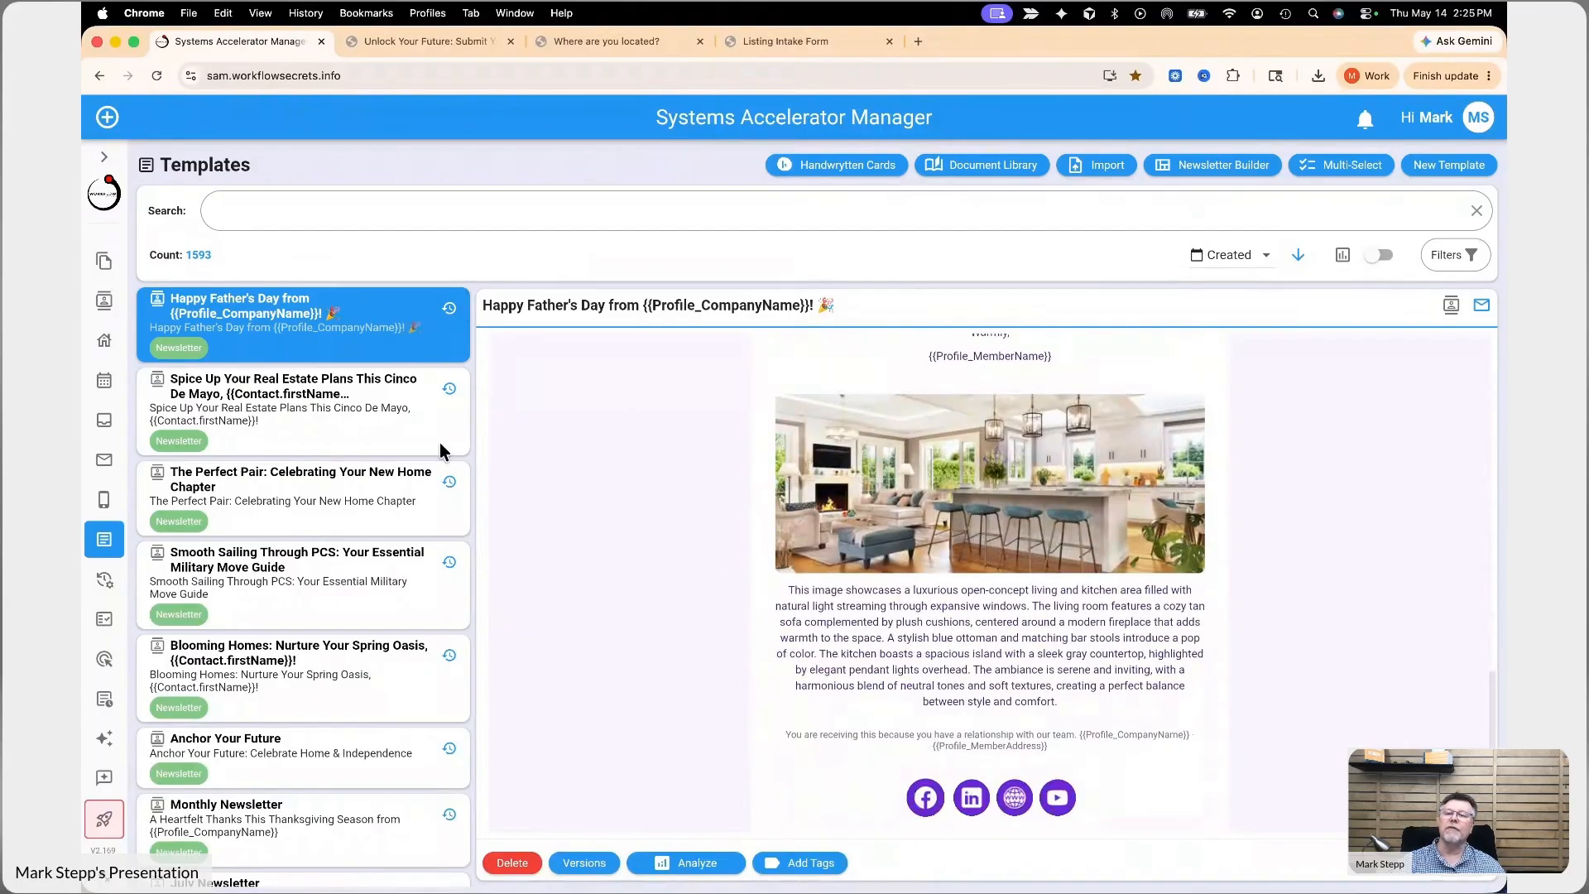
# Look through the Cinco de Mayo and The Perfect Pair newsletter templates to compare their content and colors
pyautogui.click(347, 431)
pyautogui.scroll(-4, 652, 489)
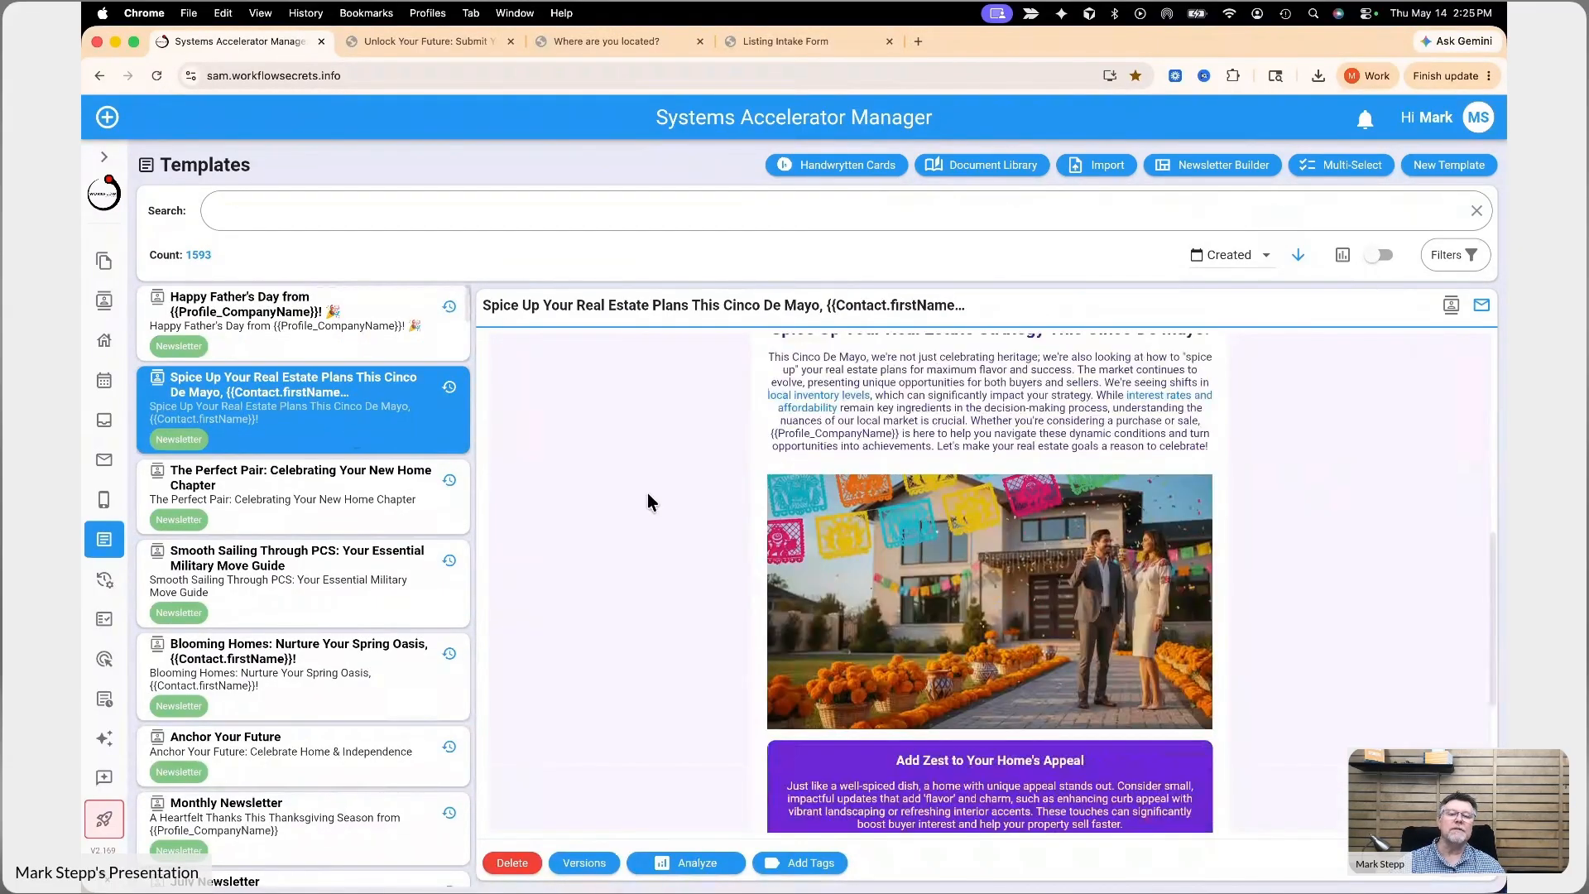
pyautogui.scroll(5, 653, 488)
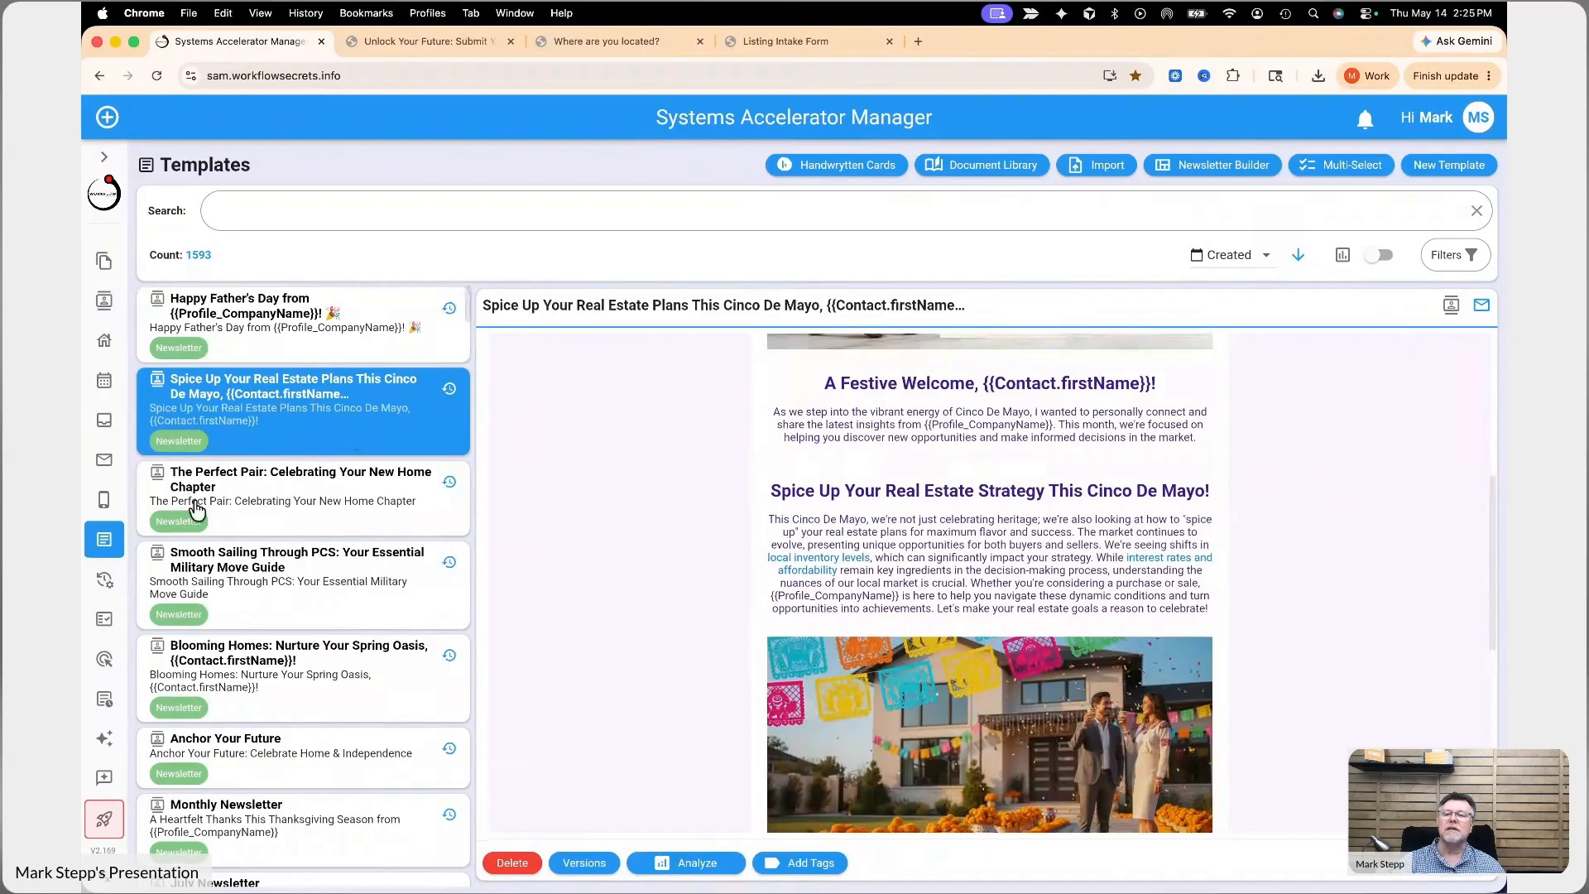
pyautogui.click(333, 522)
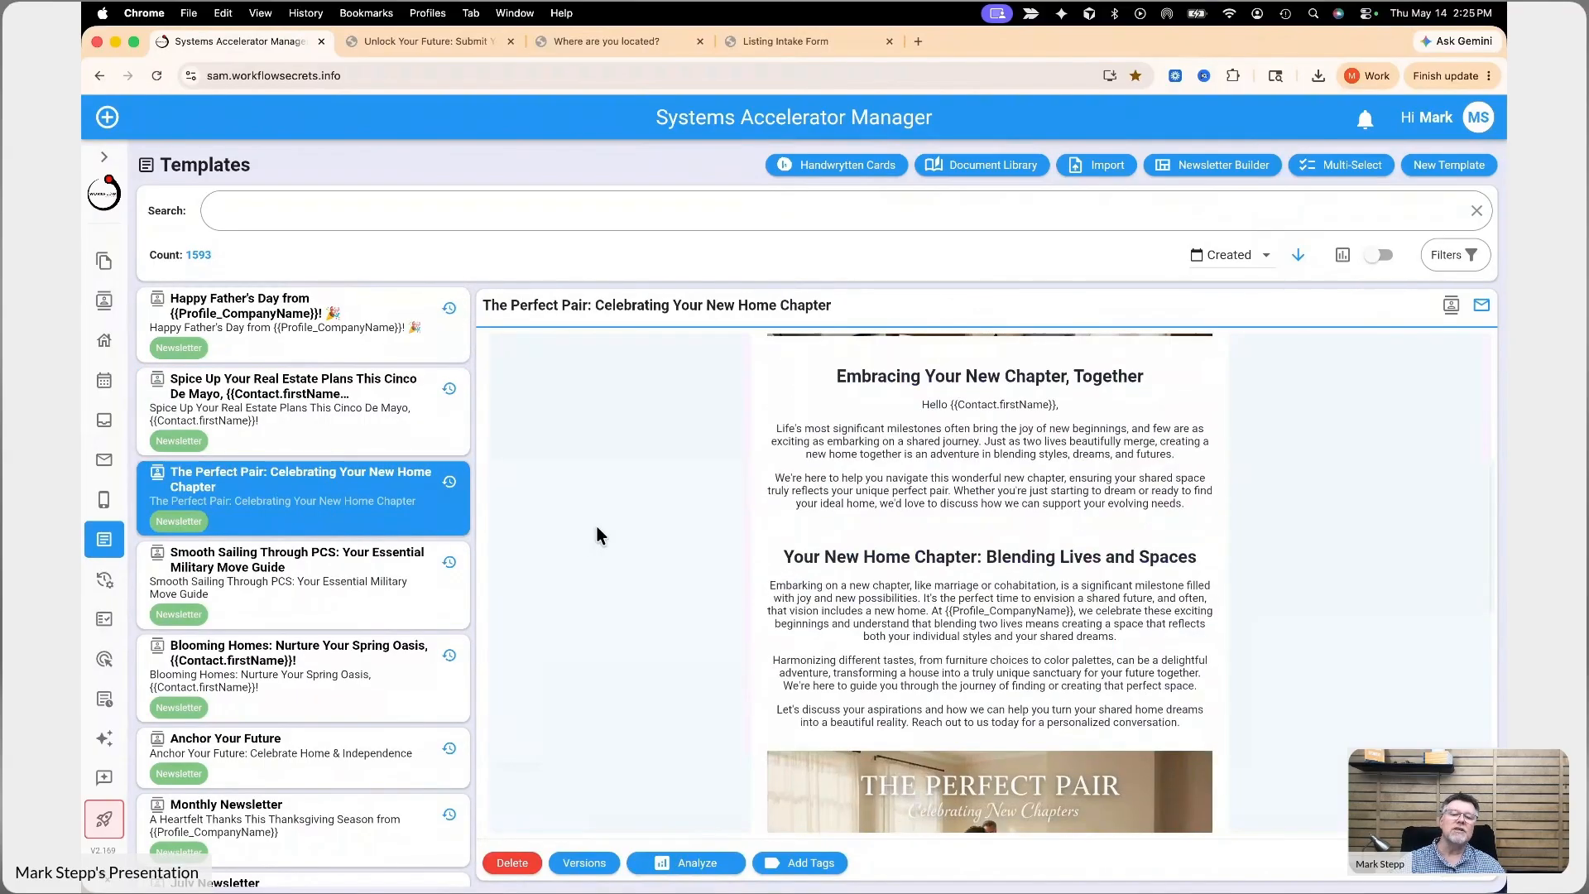
pyautogui.scroll(-5, 610, 532)
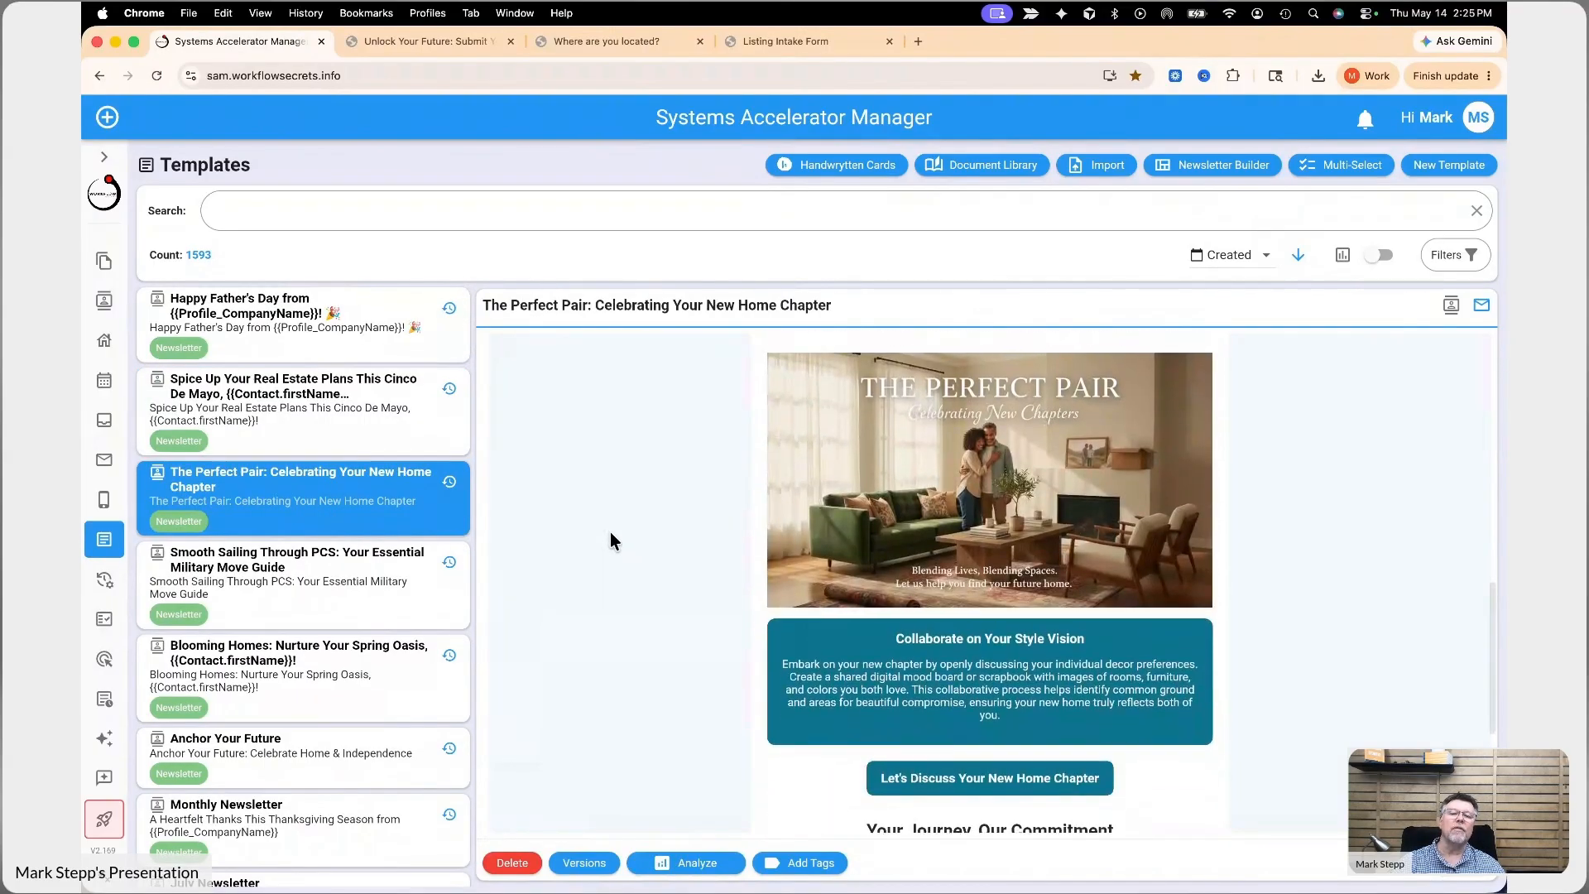
pyautogui.scroll(4, 610, 531)
pyautogui.scroll(5, 609, 530)
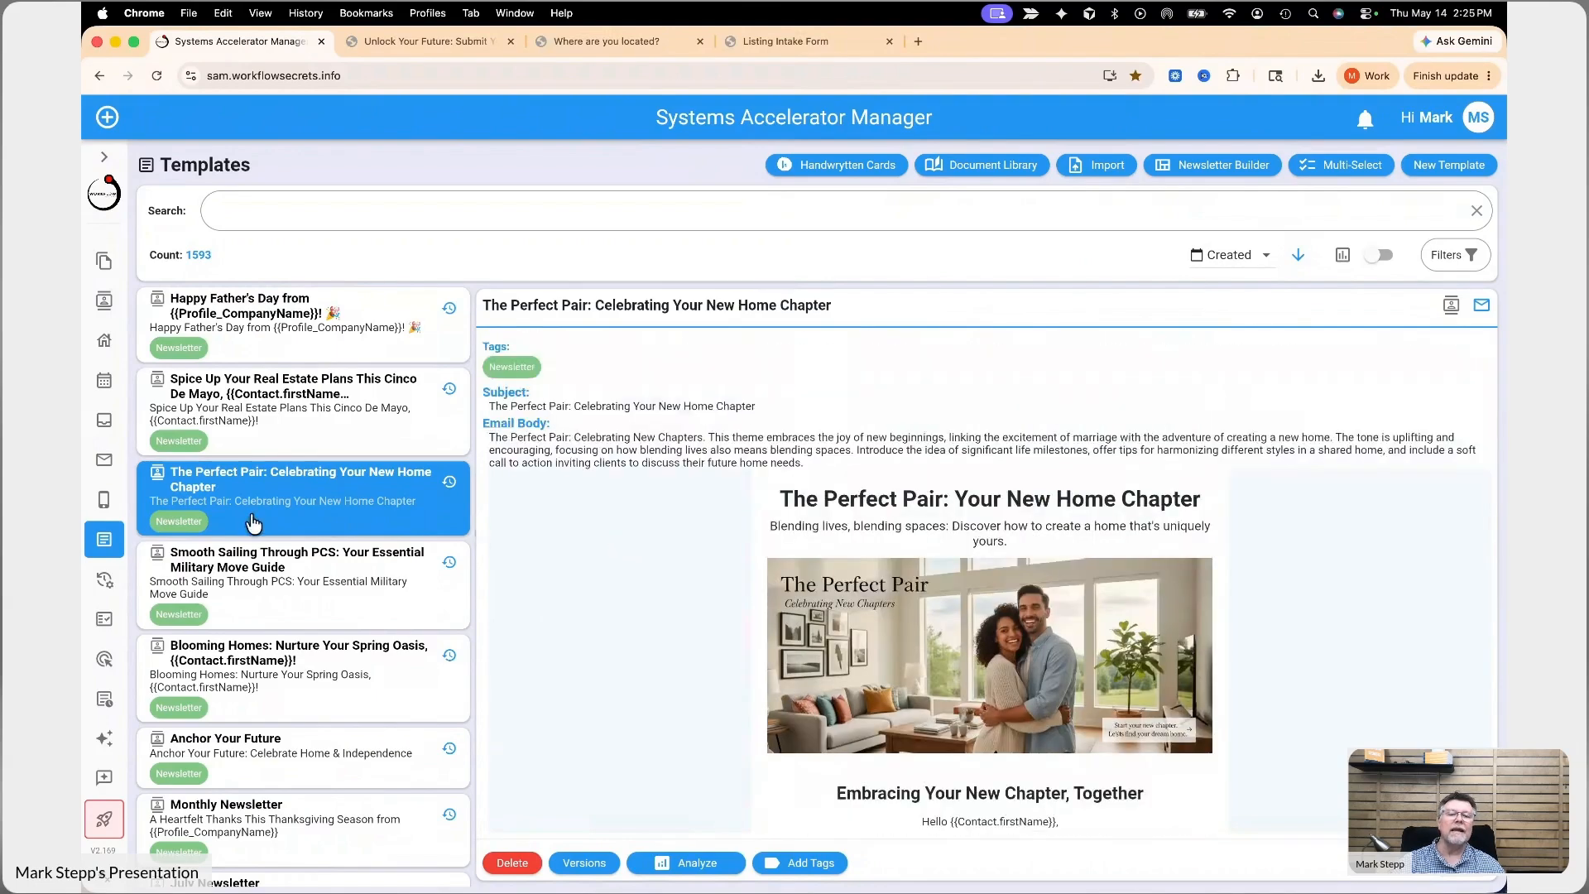
# Review the Smooth Sailing Through PCS military move newsletter template, including its tips, images and call to action
pyautogui.click(337, 580)
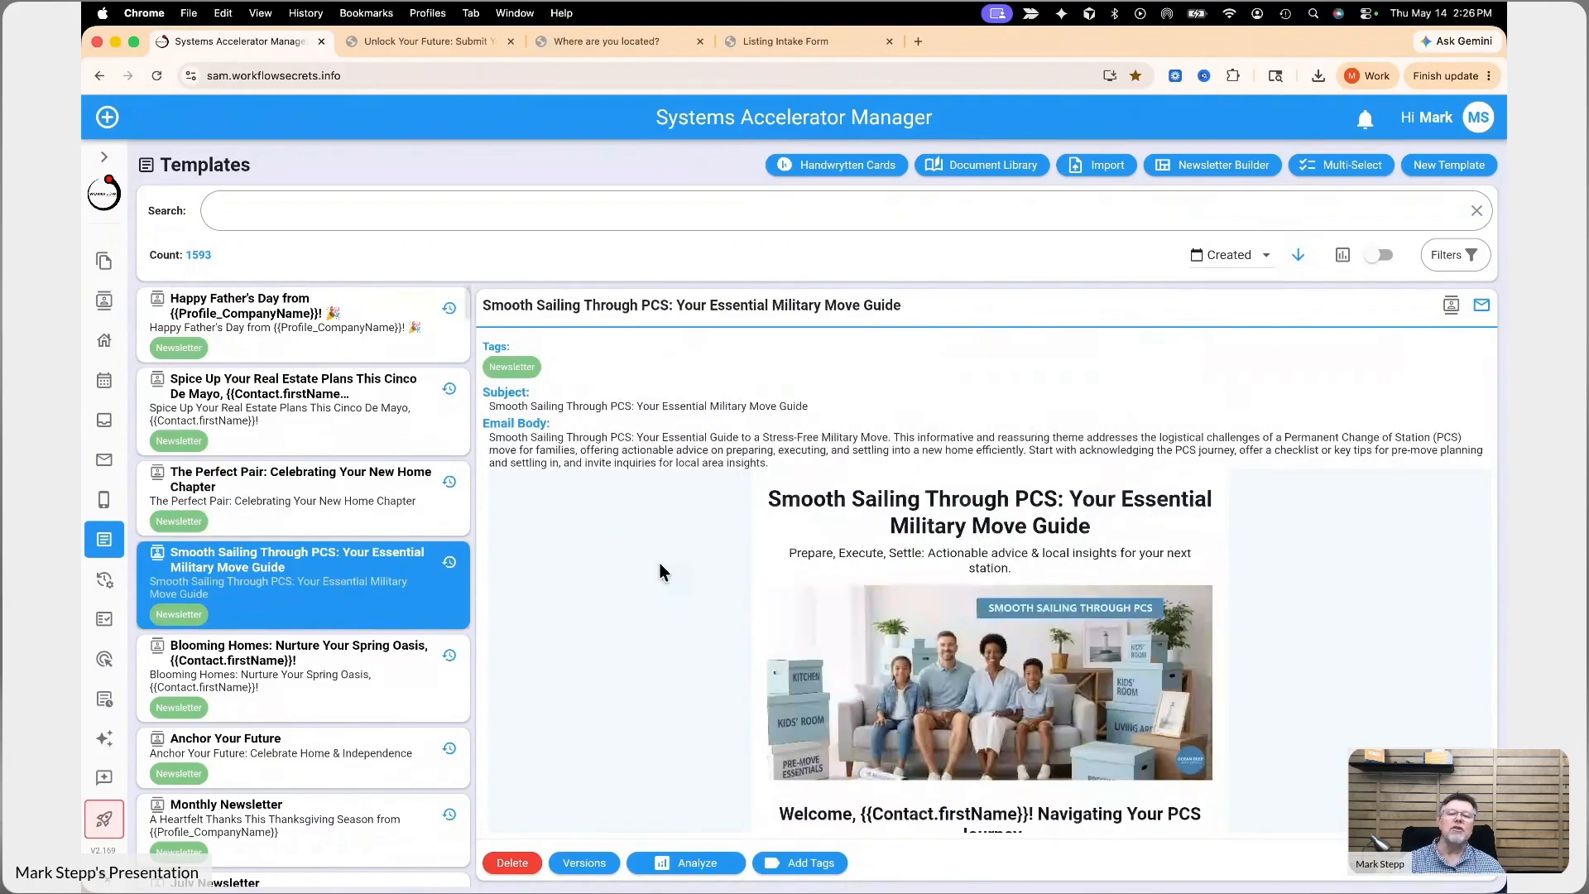
pyautogui.scroll(-5, 682, 561)
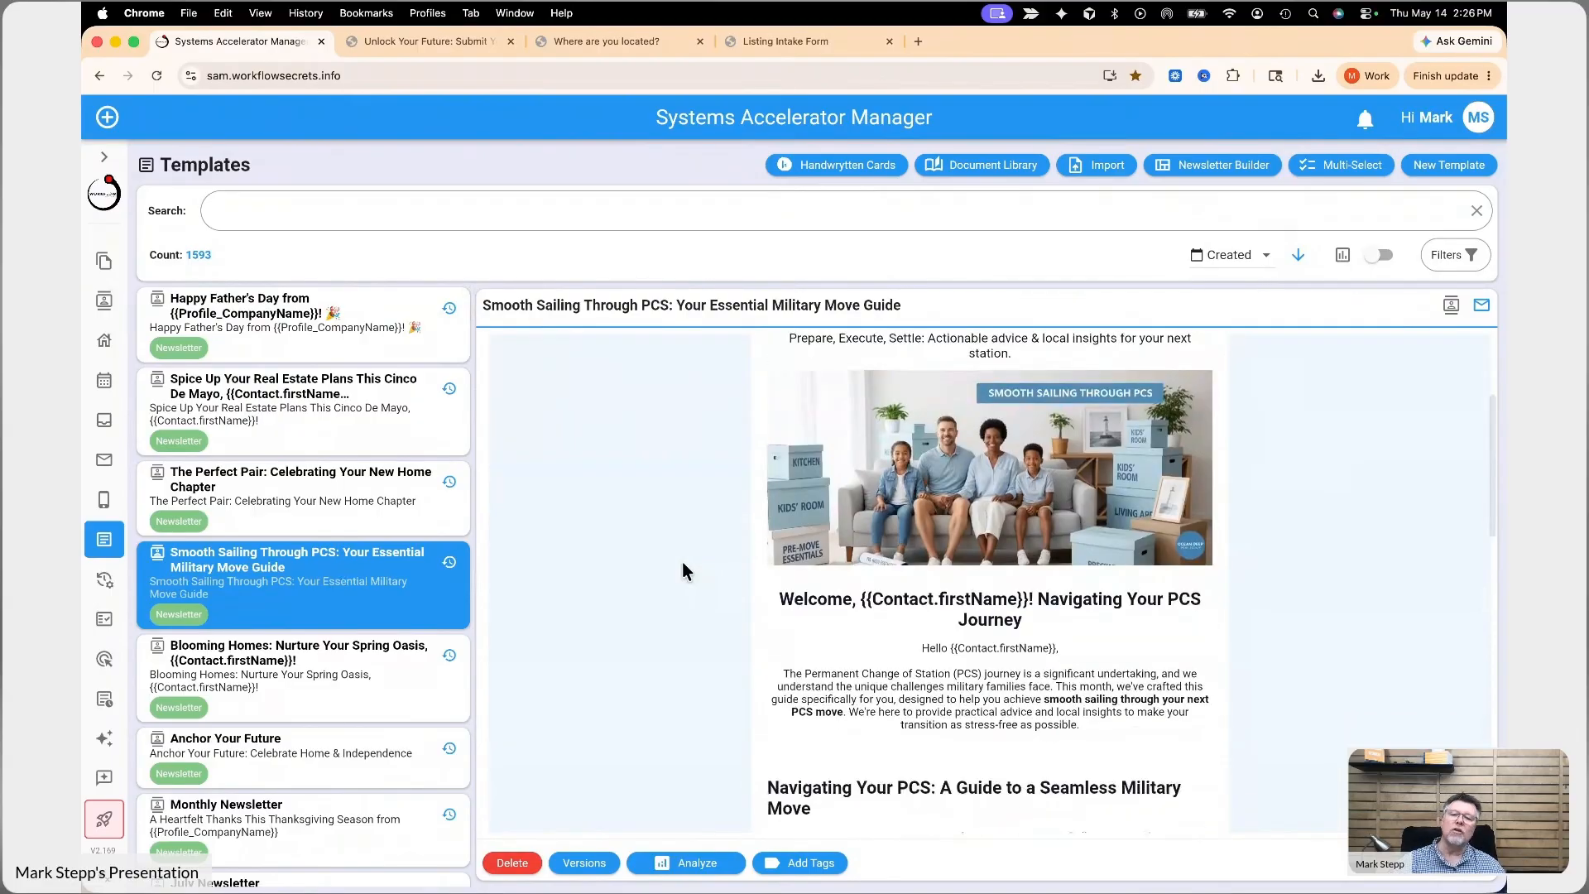
pyautogui.scroll(-15, 683, 565)
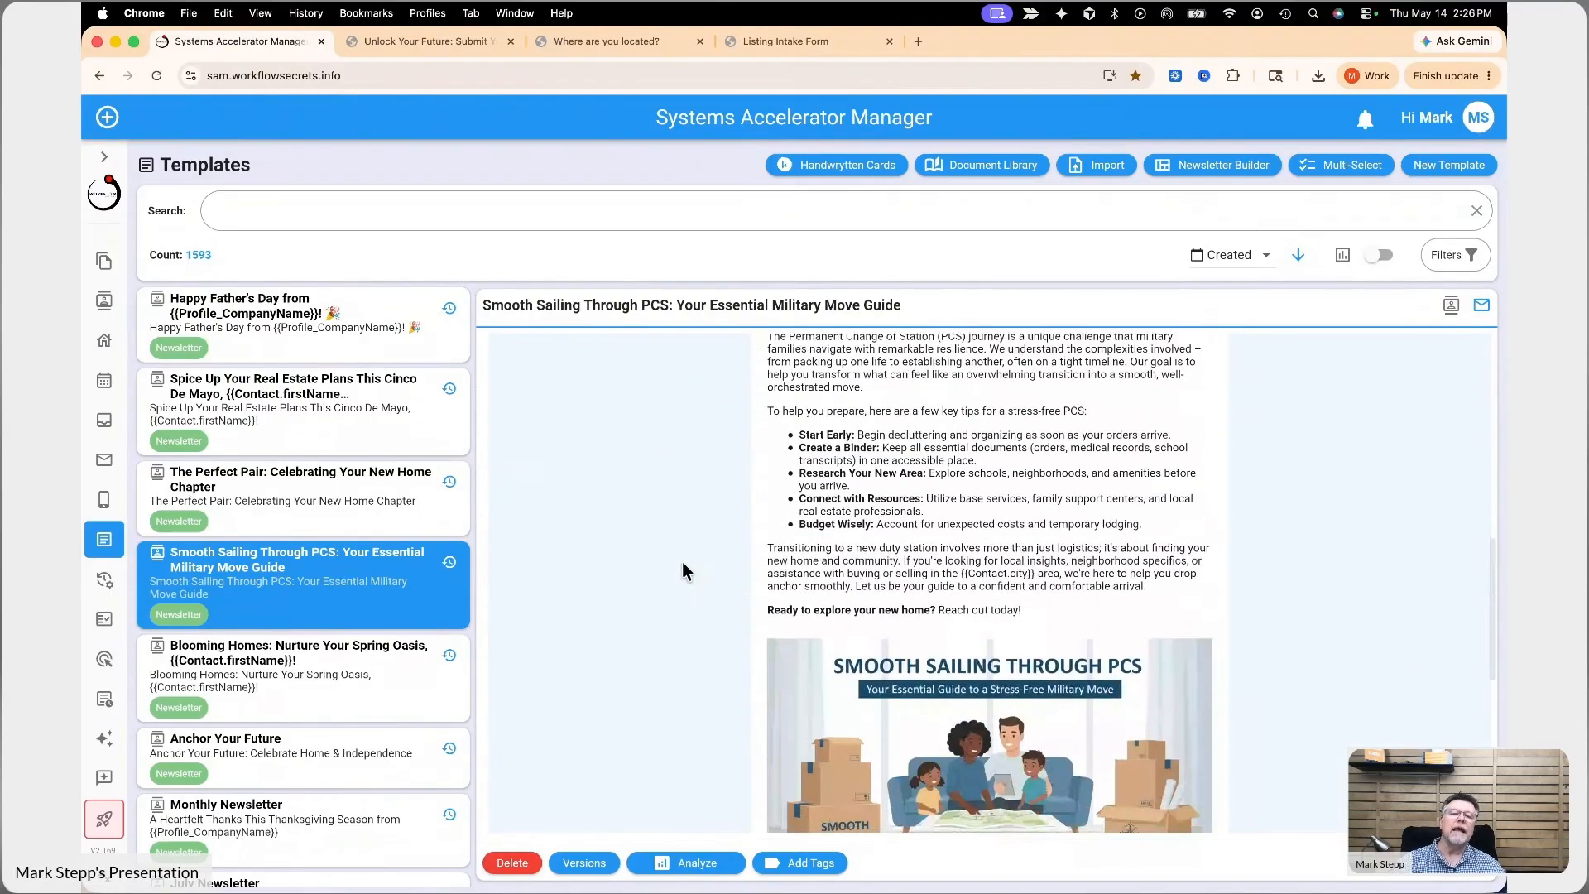
pyautogui.scroll(-5, 682, 571)
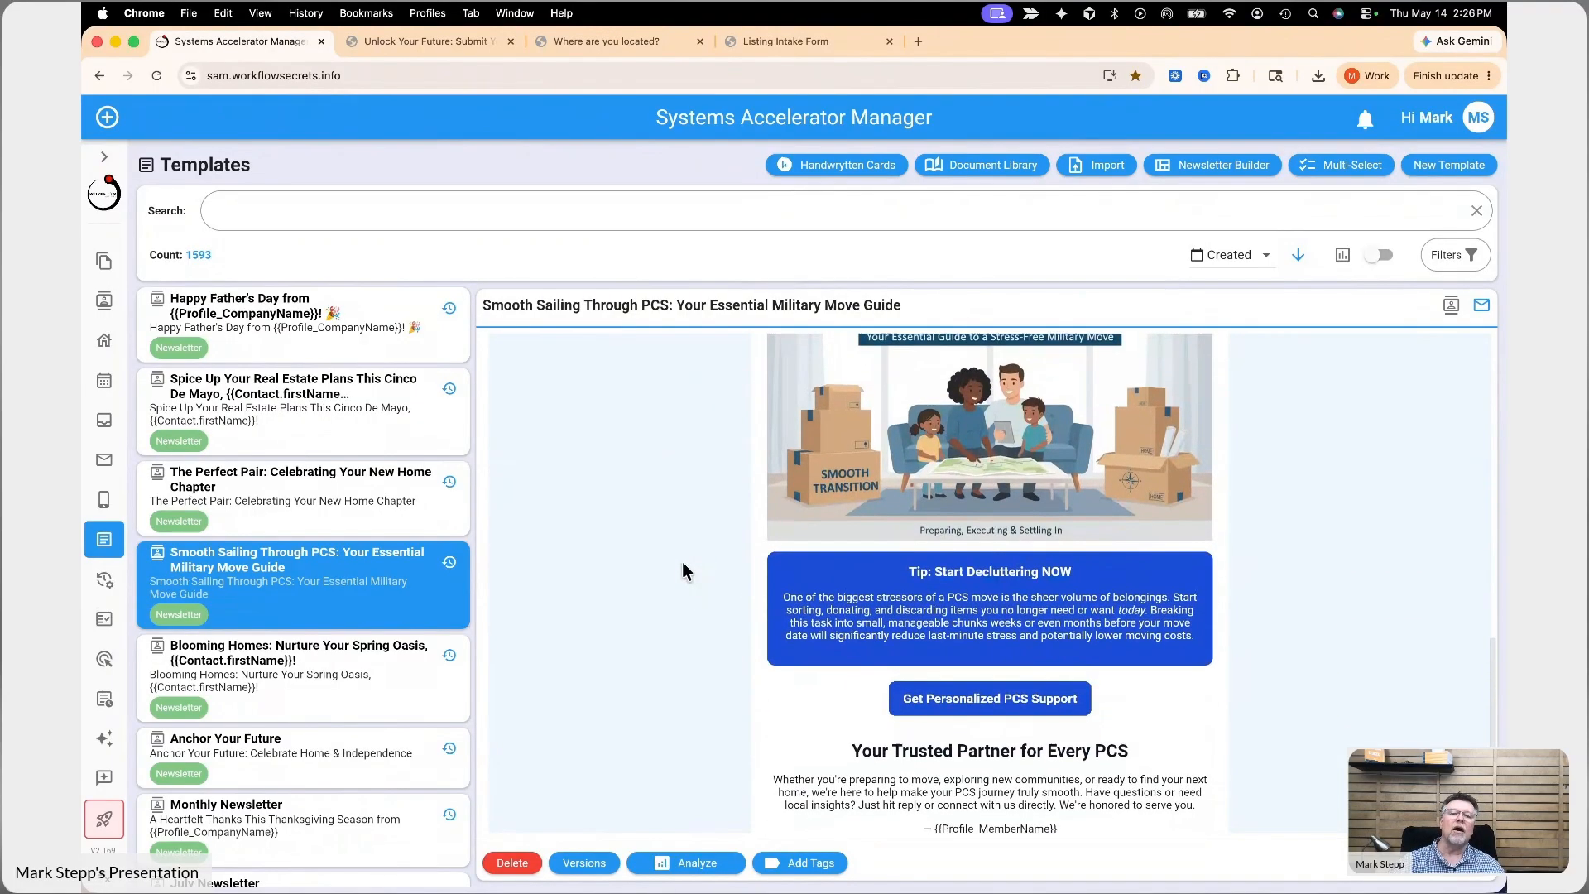
pyautogui.scroll(4, 684, 557)
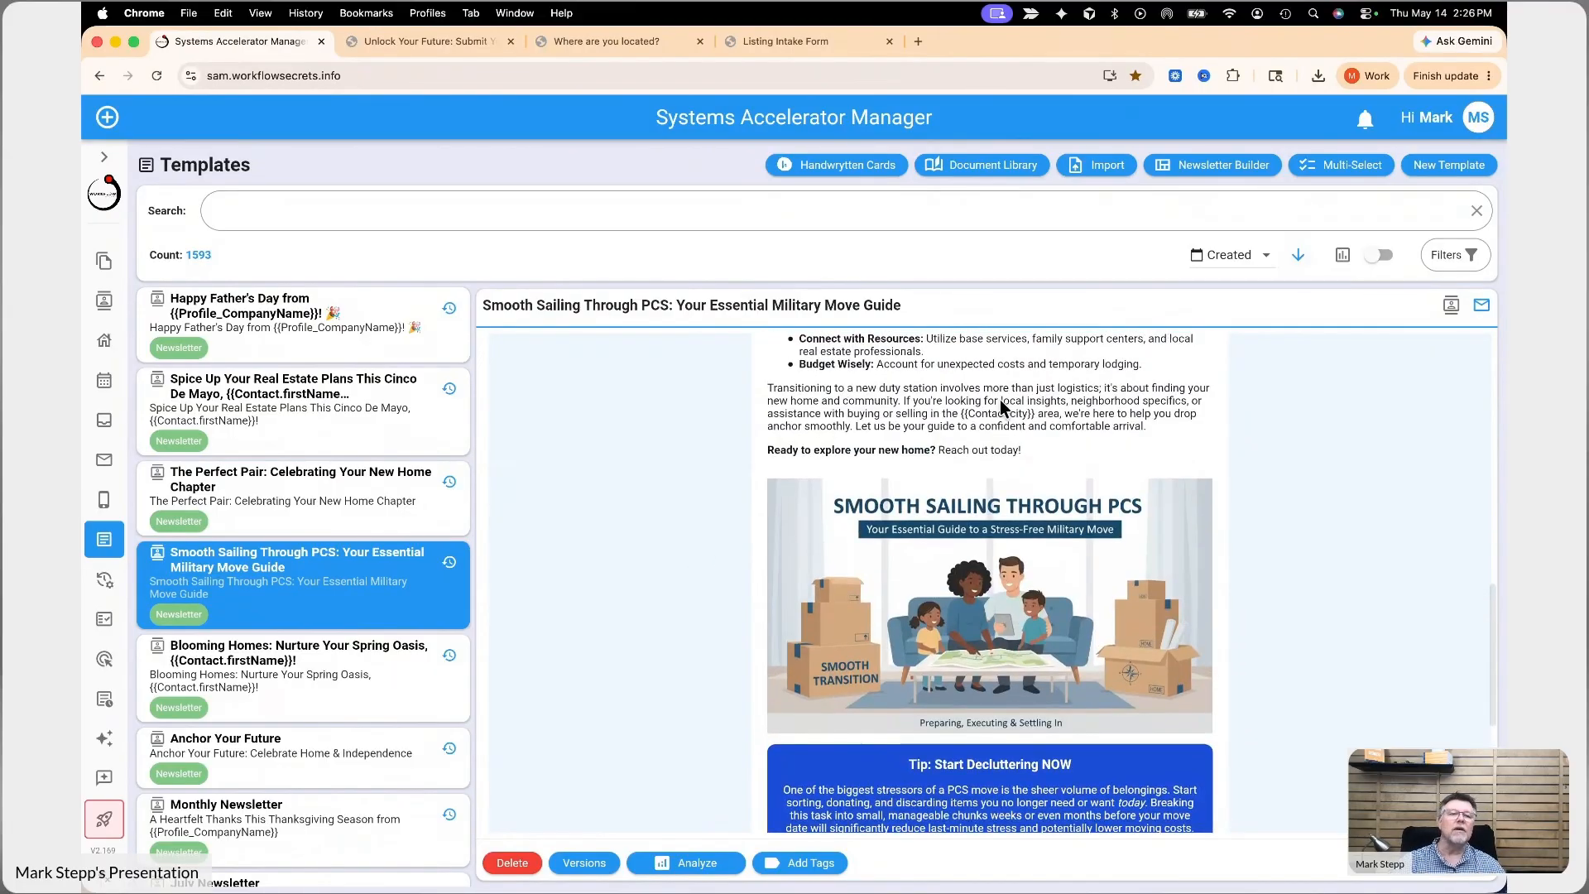
pyautogui.scroll(5, 849, 441)
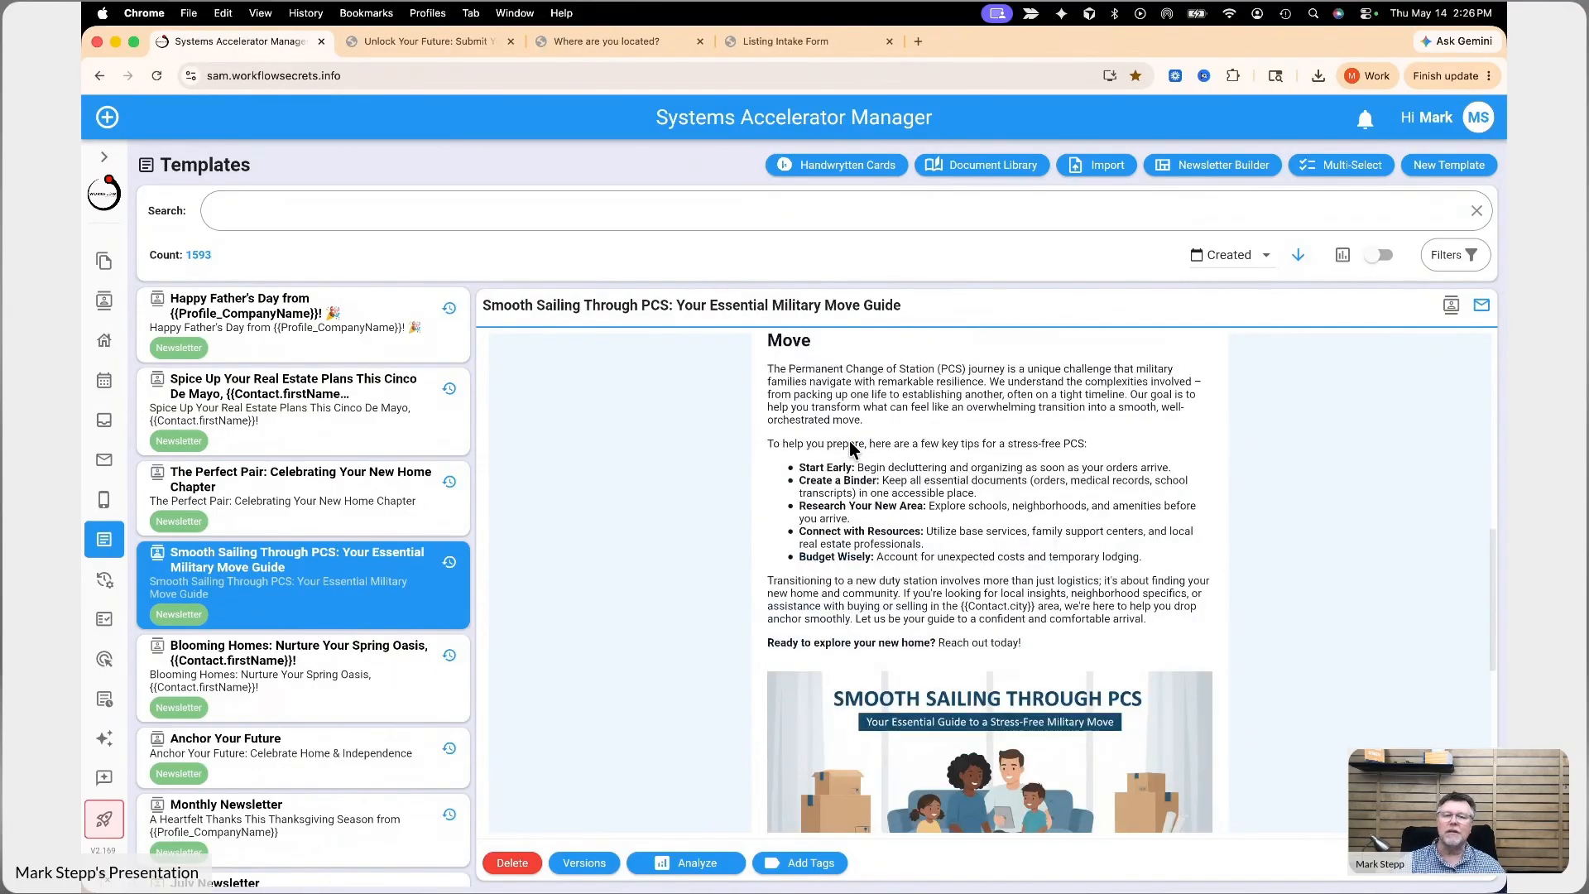
pyautogui.scroll(2, 849, 441)
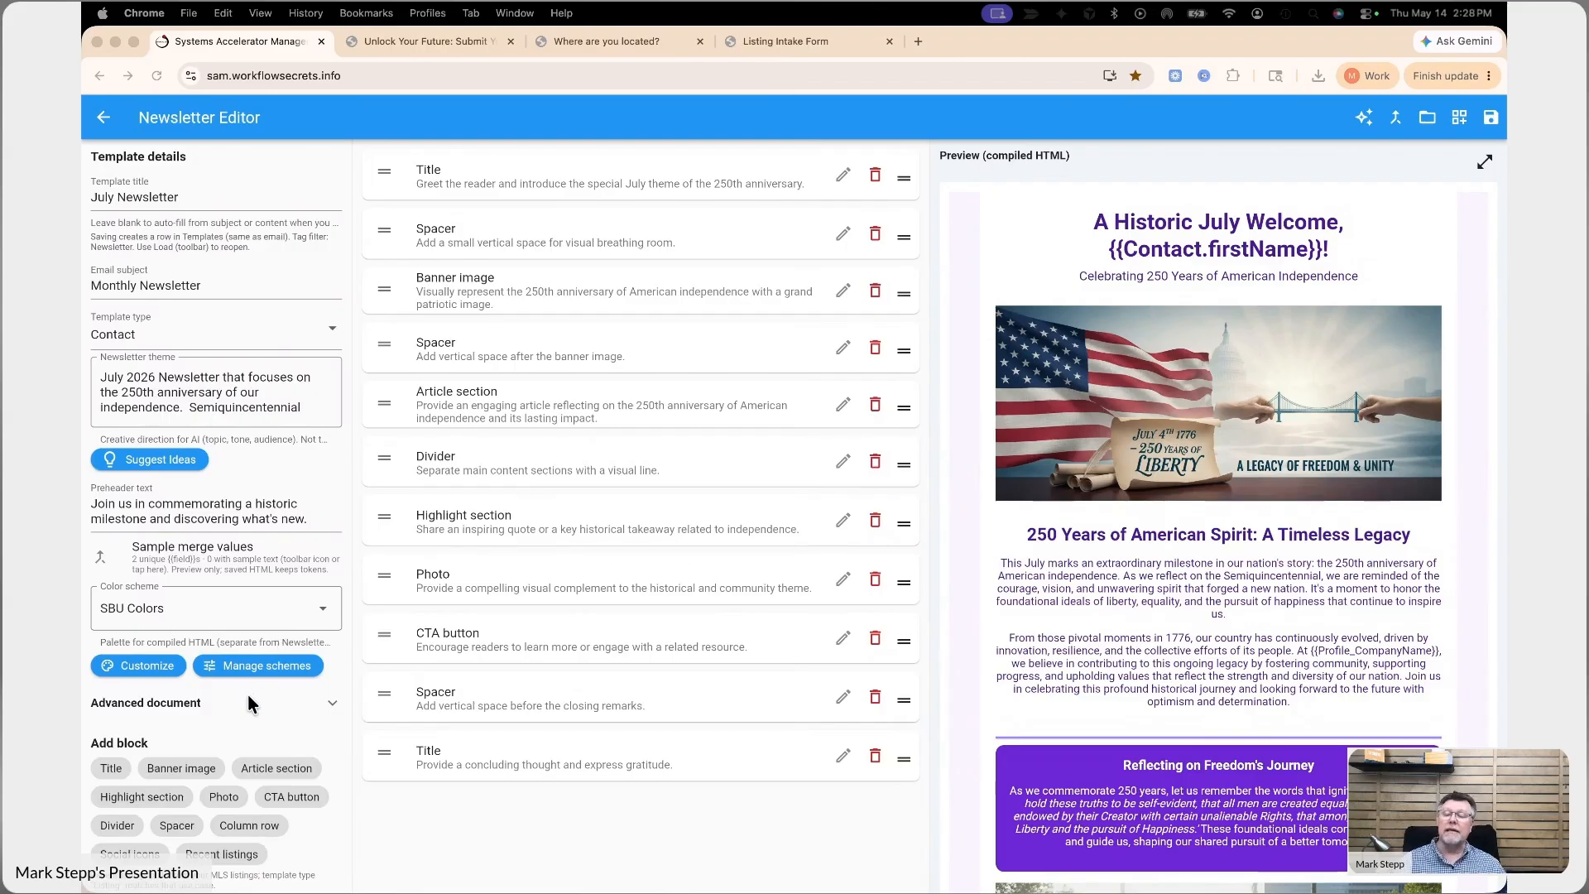
# Replace the July Newsletter's current blocks with the Quick announcement starter layout
pyautogui.scroll(-2, 253, 704)
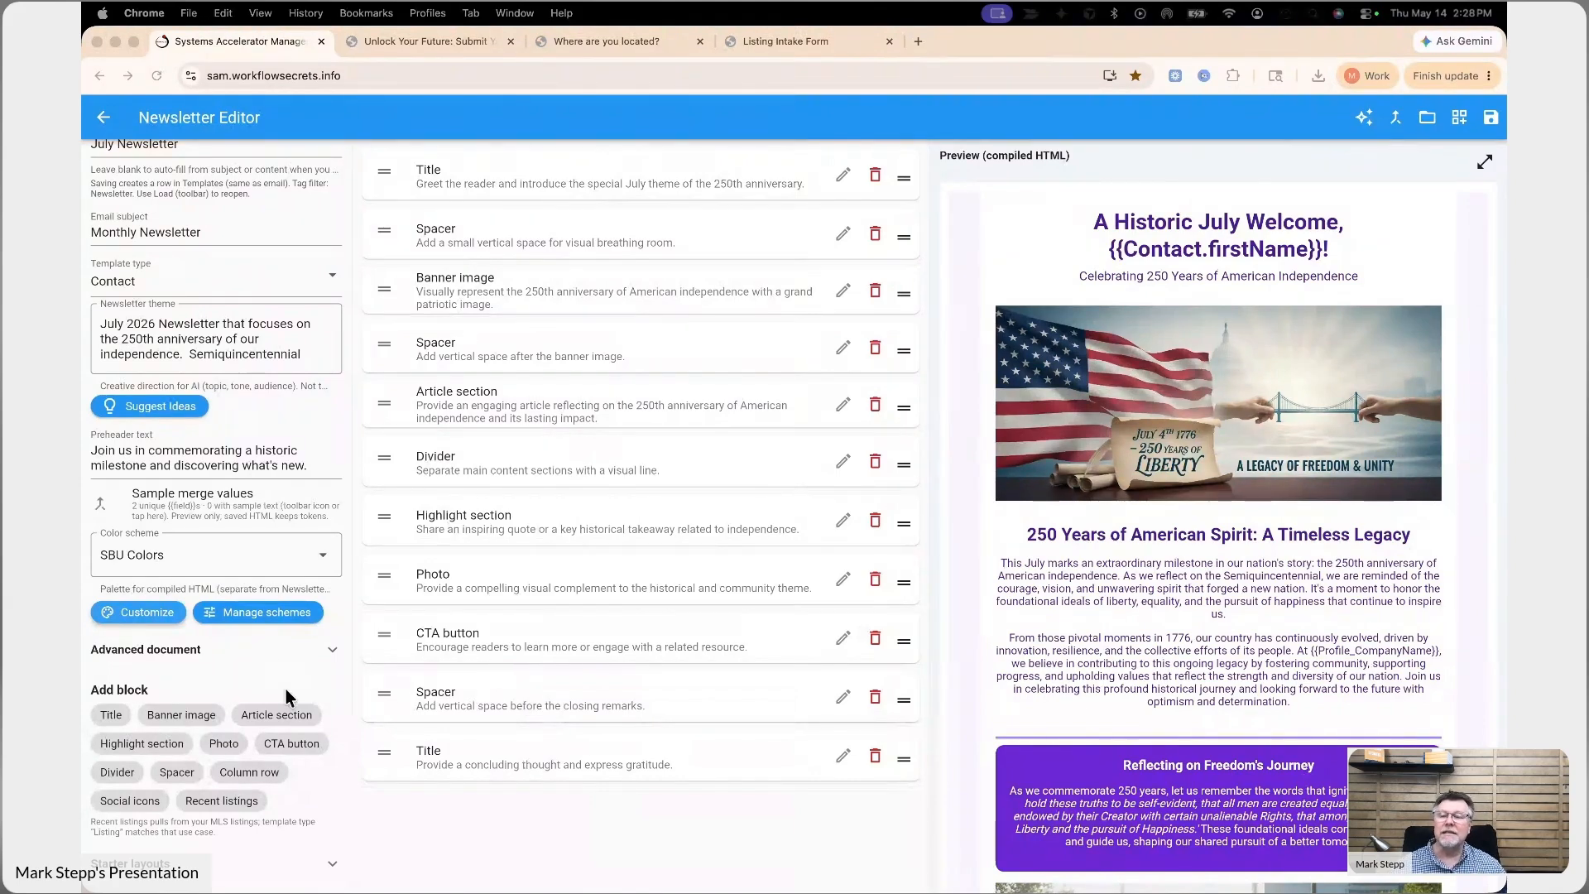
pyautogui.click(205, 865)
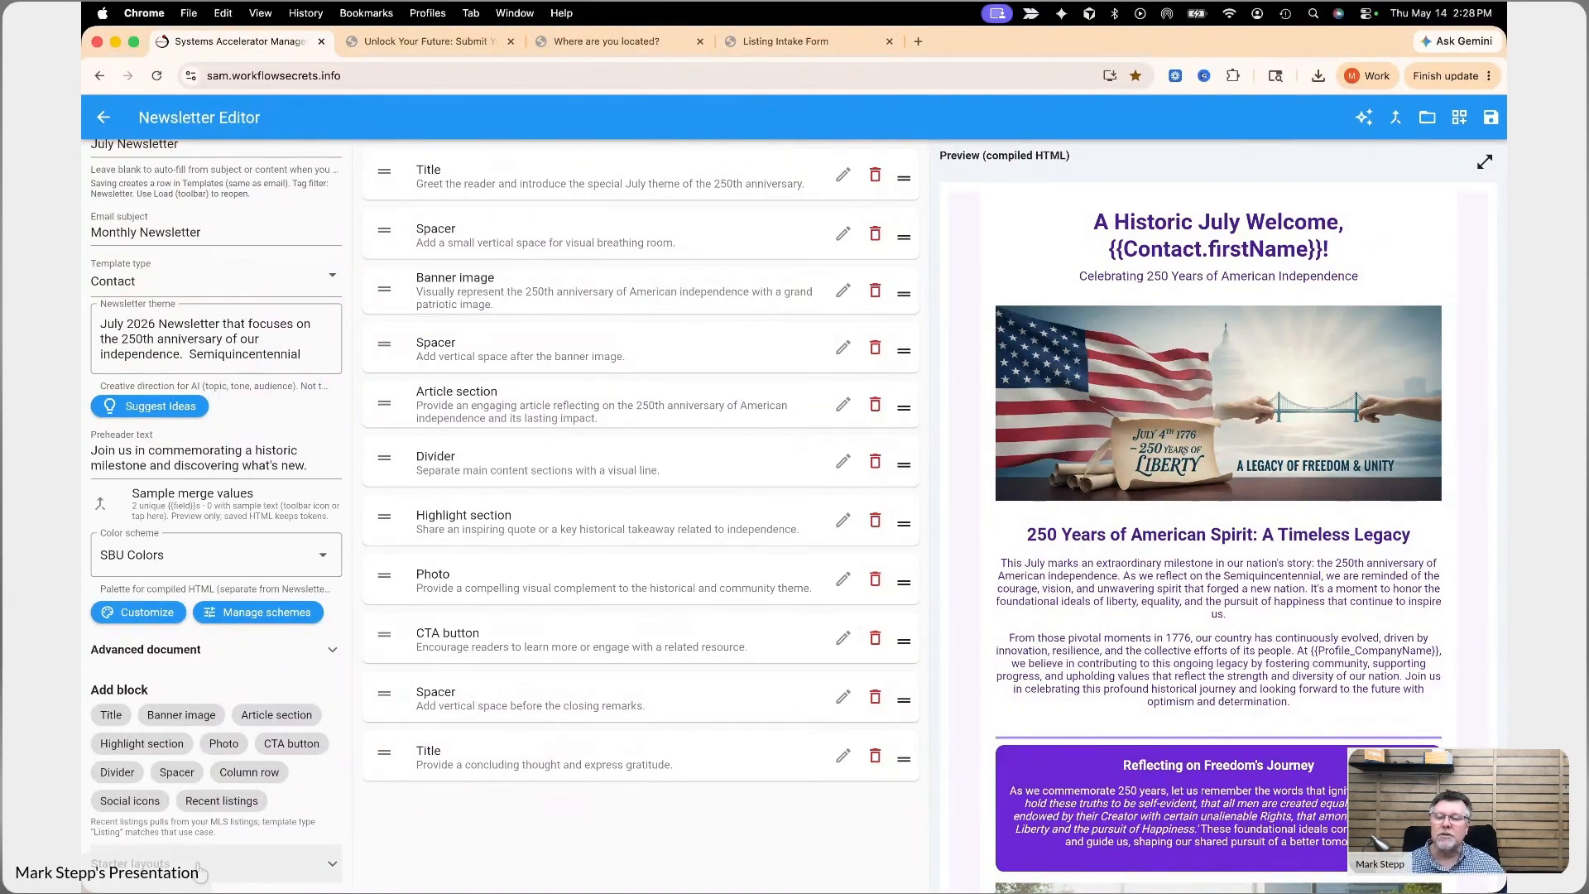
pyautogui.scroll(-6, 207, 853)
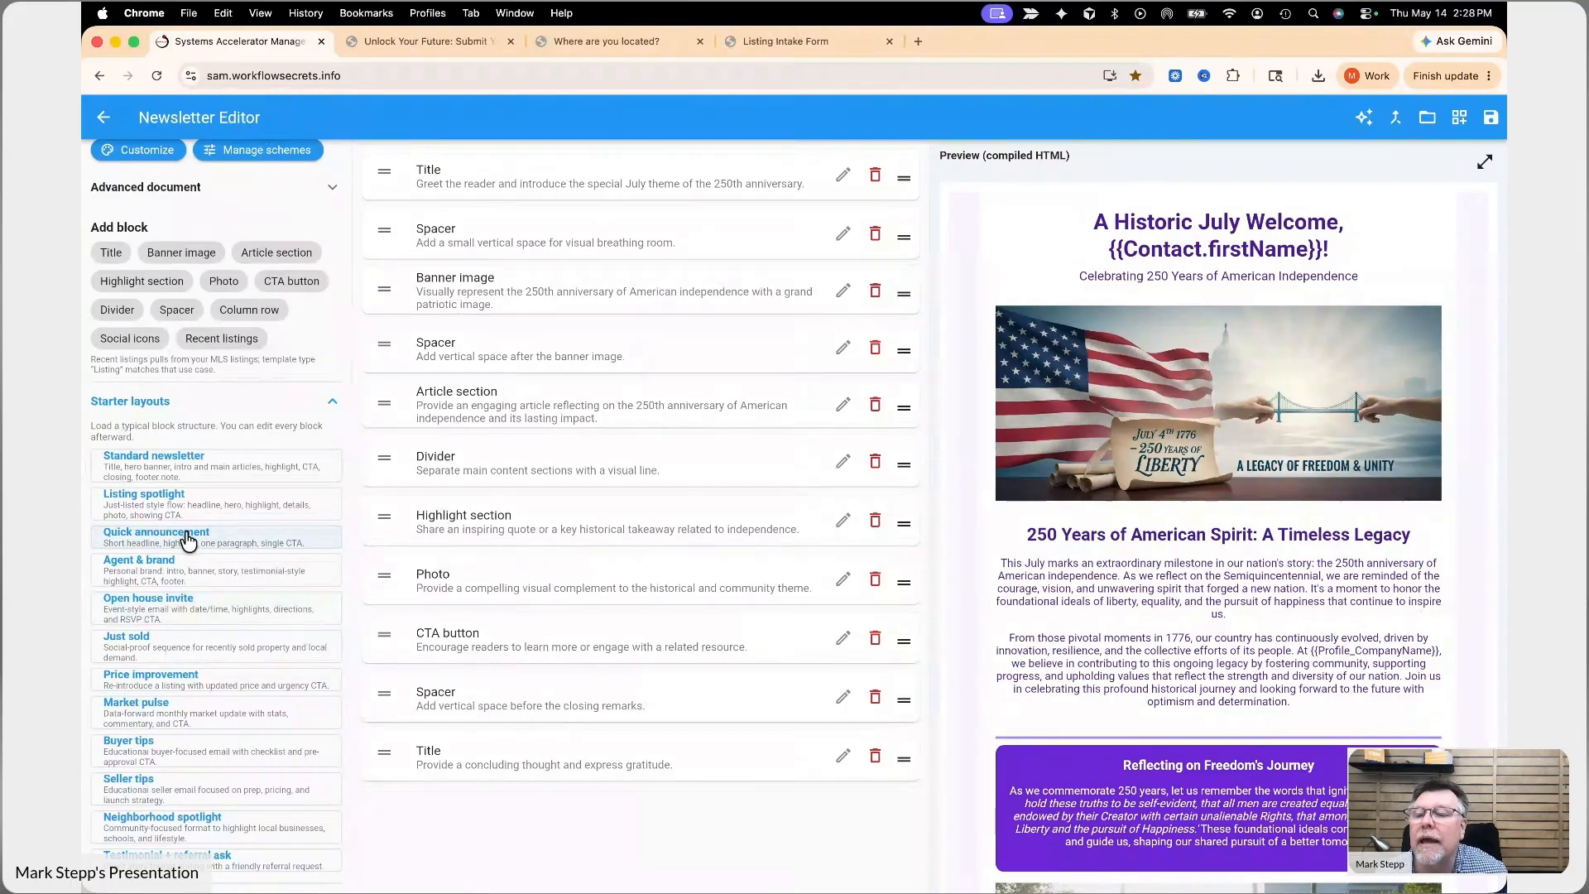
pyautogui.click(218, 542)
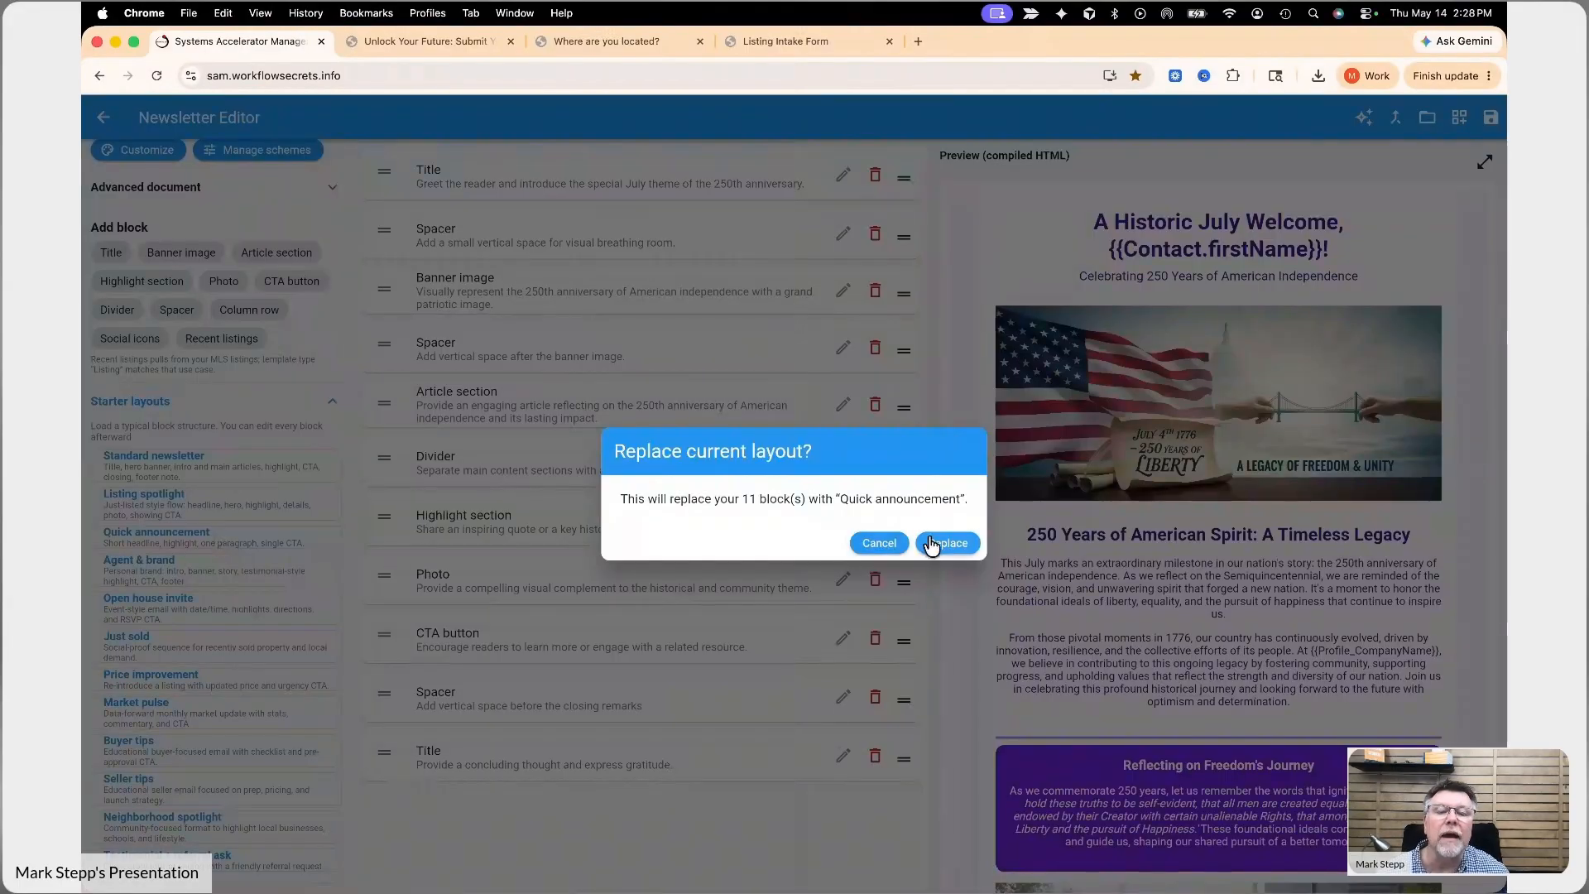
pyautogui.click(944, 543)
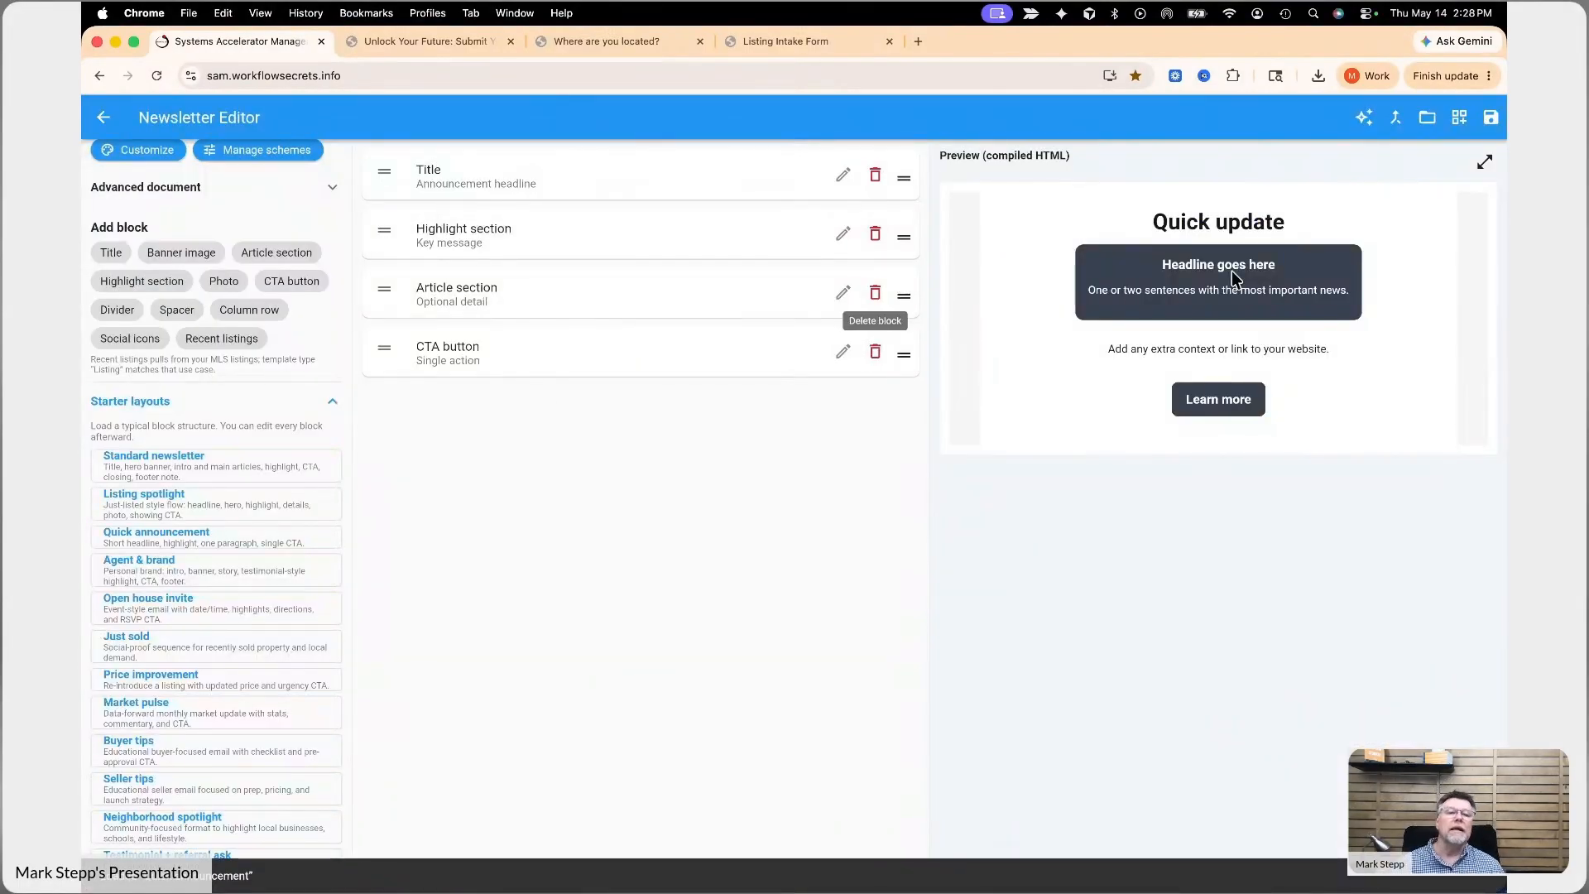
# Set the Article section's objective to "Give me the recent calendar of events in Springfield Missouri for this weeki" and save the block
pyautogui.click(506, 305)
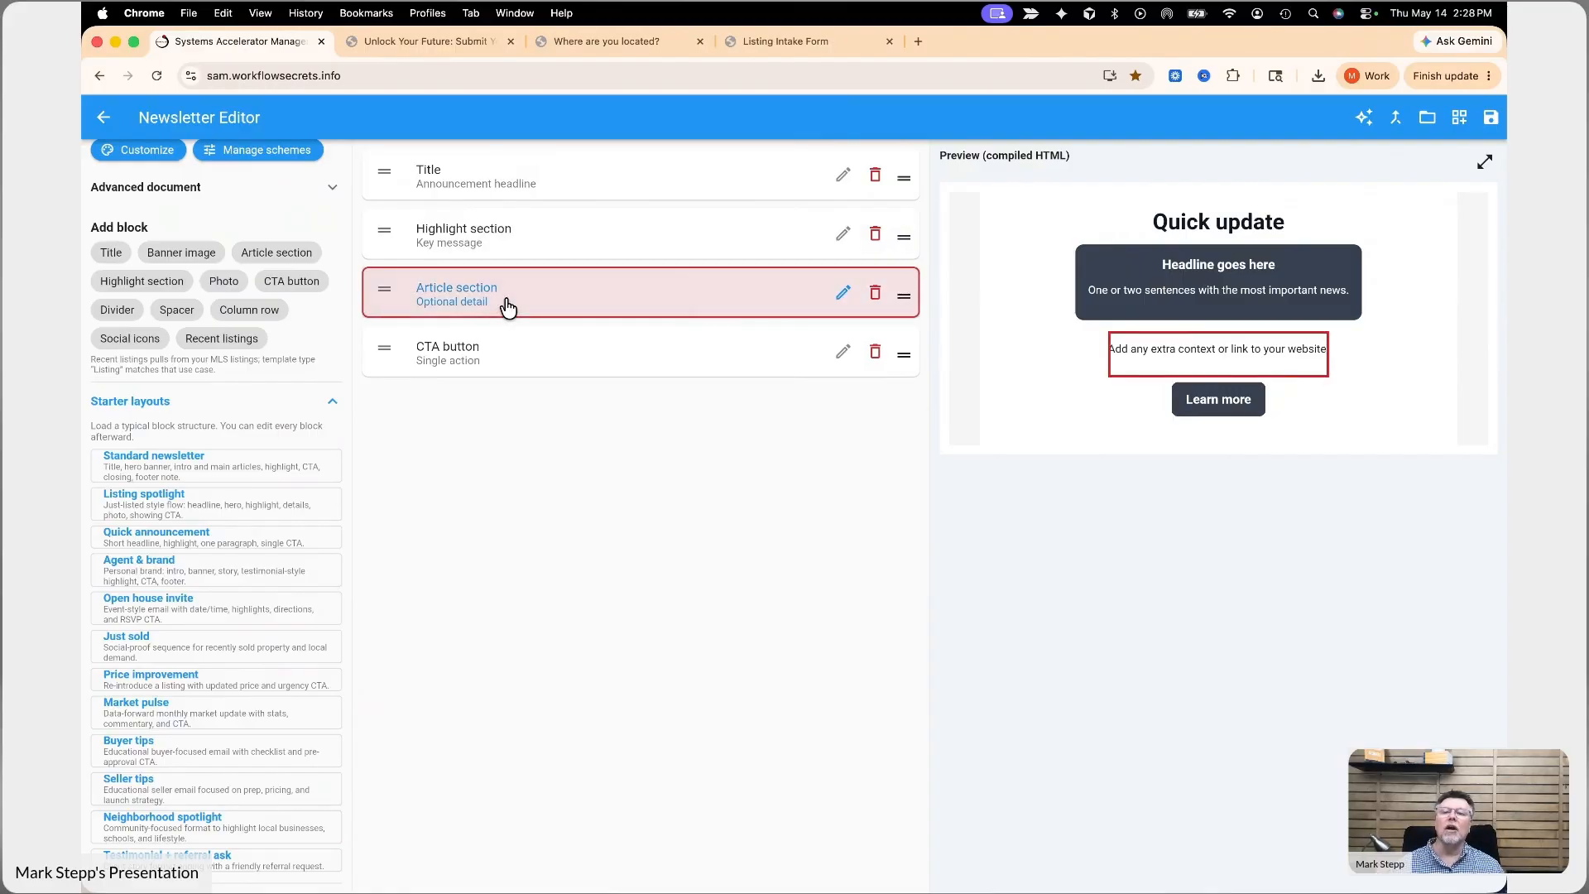
pyautogui.click(843, 294)
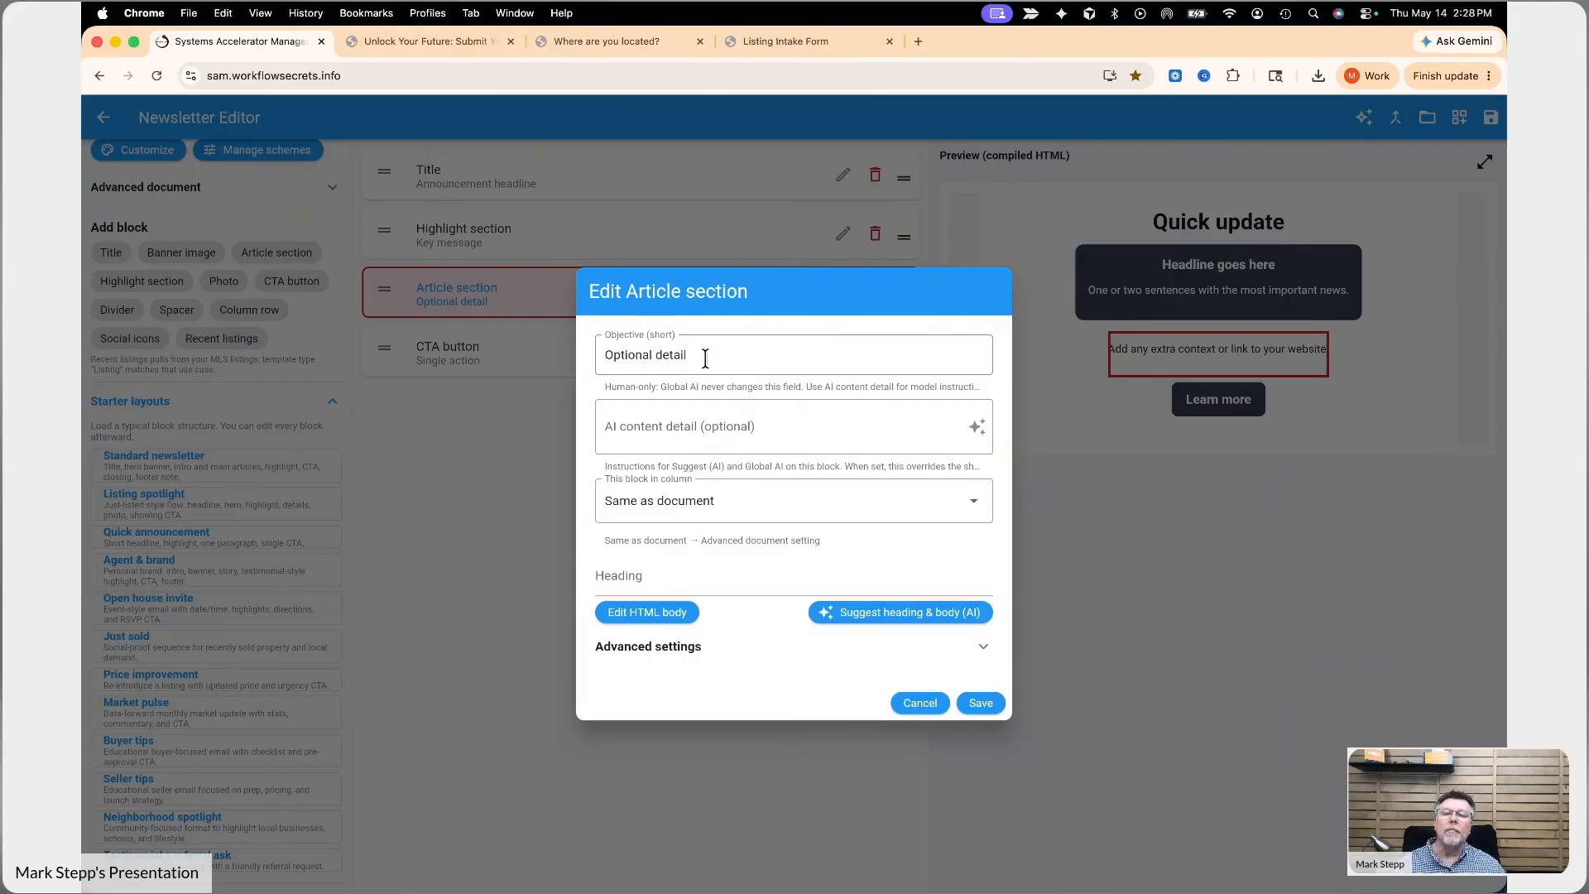
pyautogui.moveTo(702, 356); pyautogui.dragTo(573, 356)
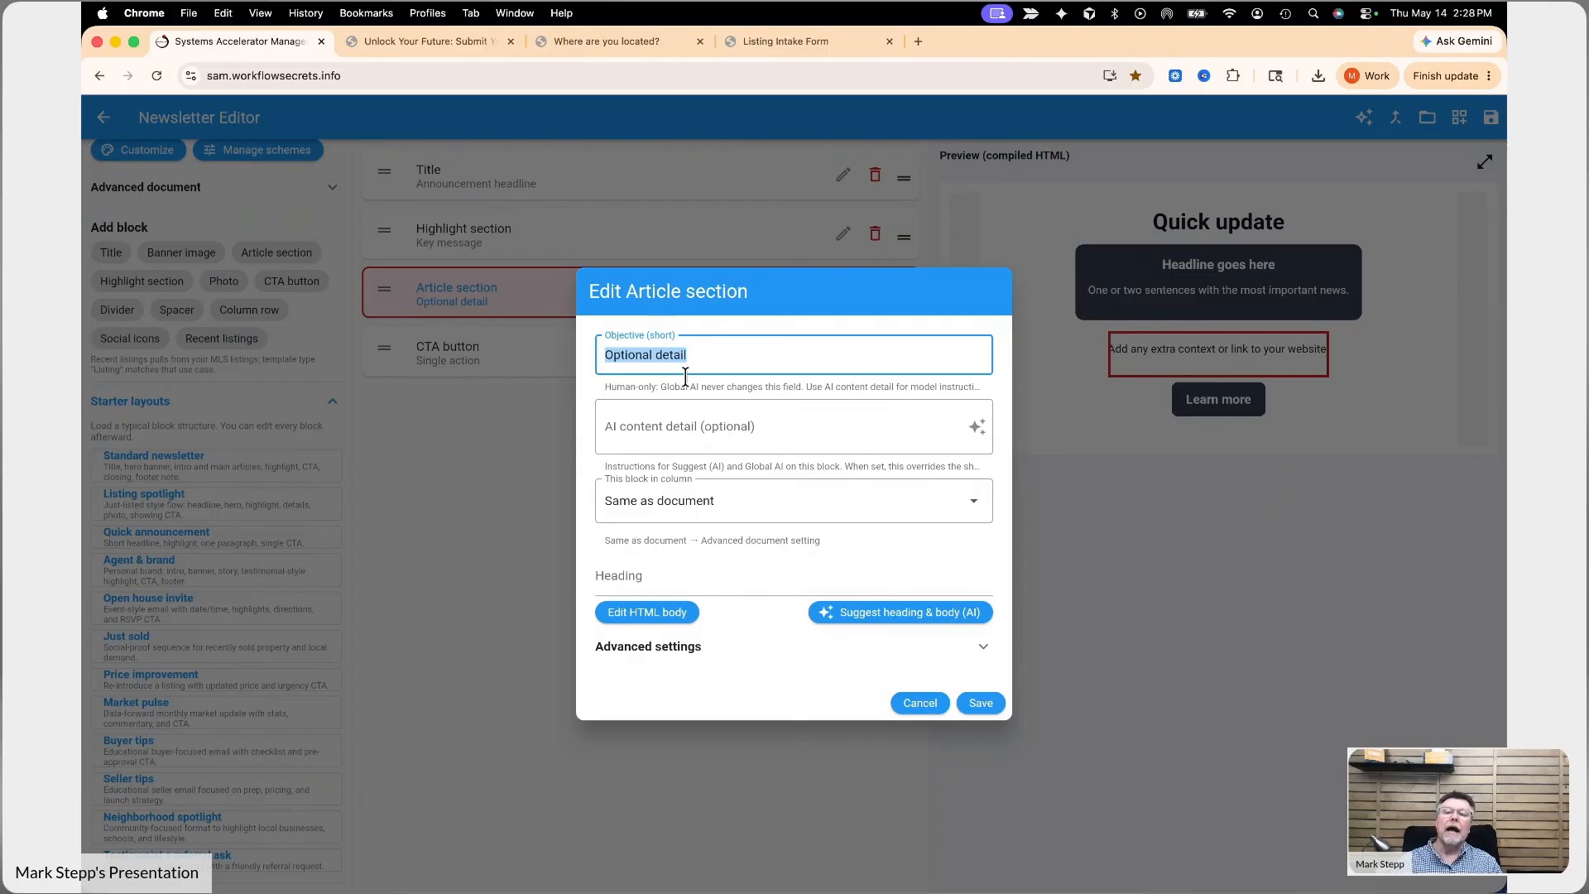
pyautogui.write('Give me the')
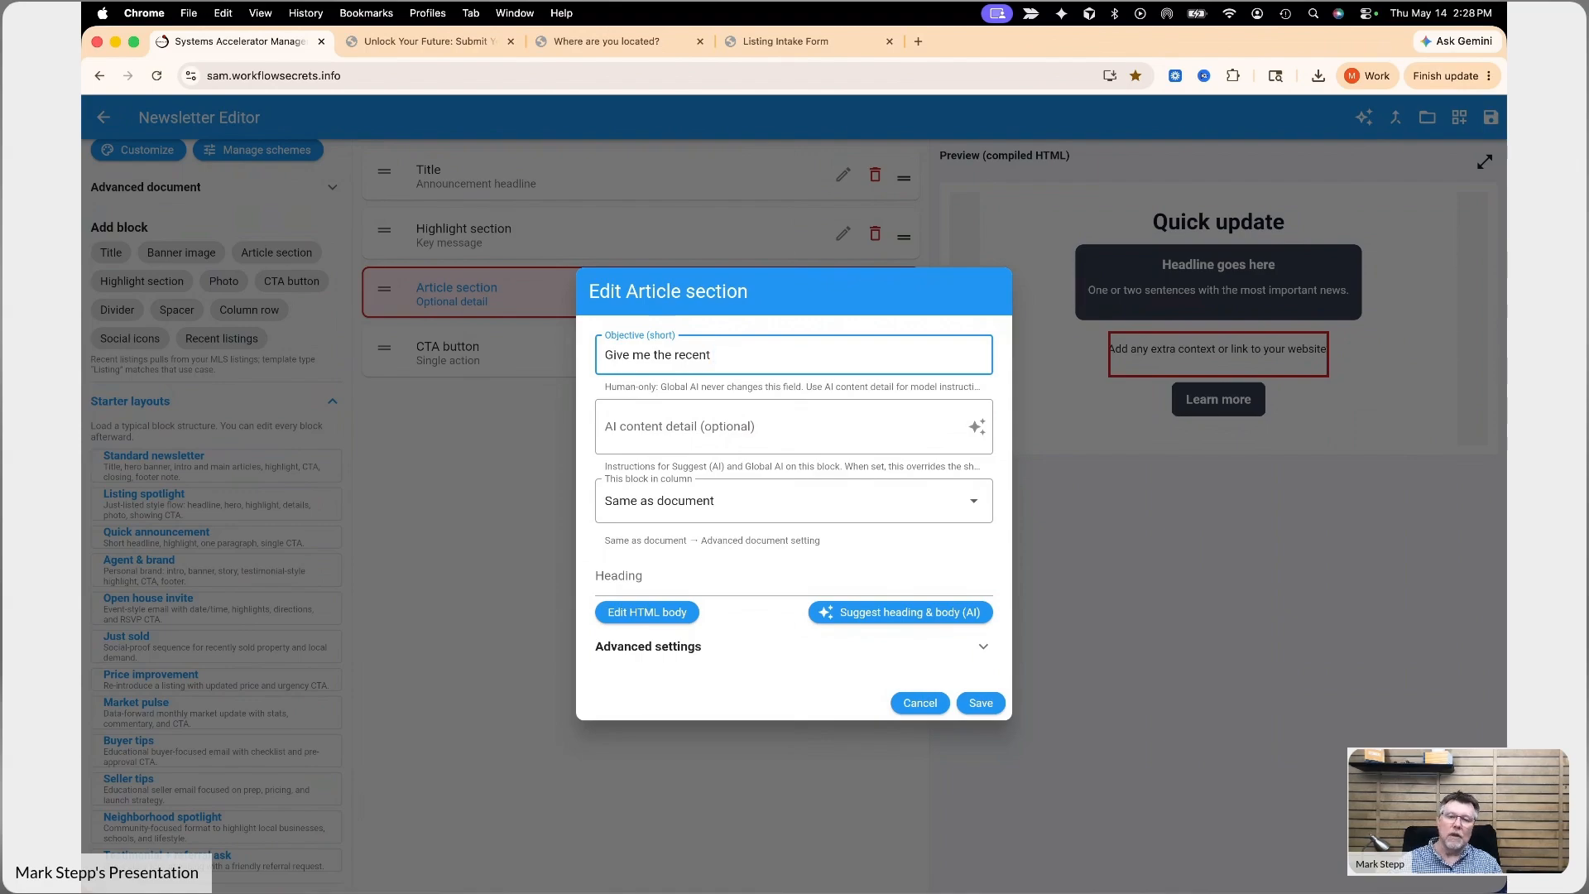
pyautogui.write('recent calendar of ev')
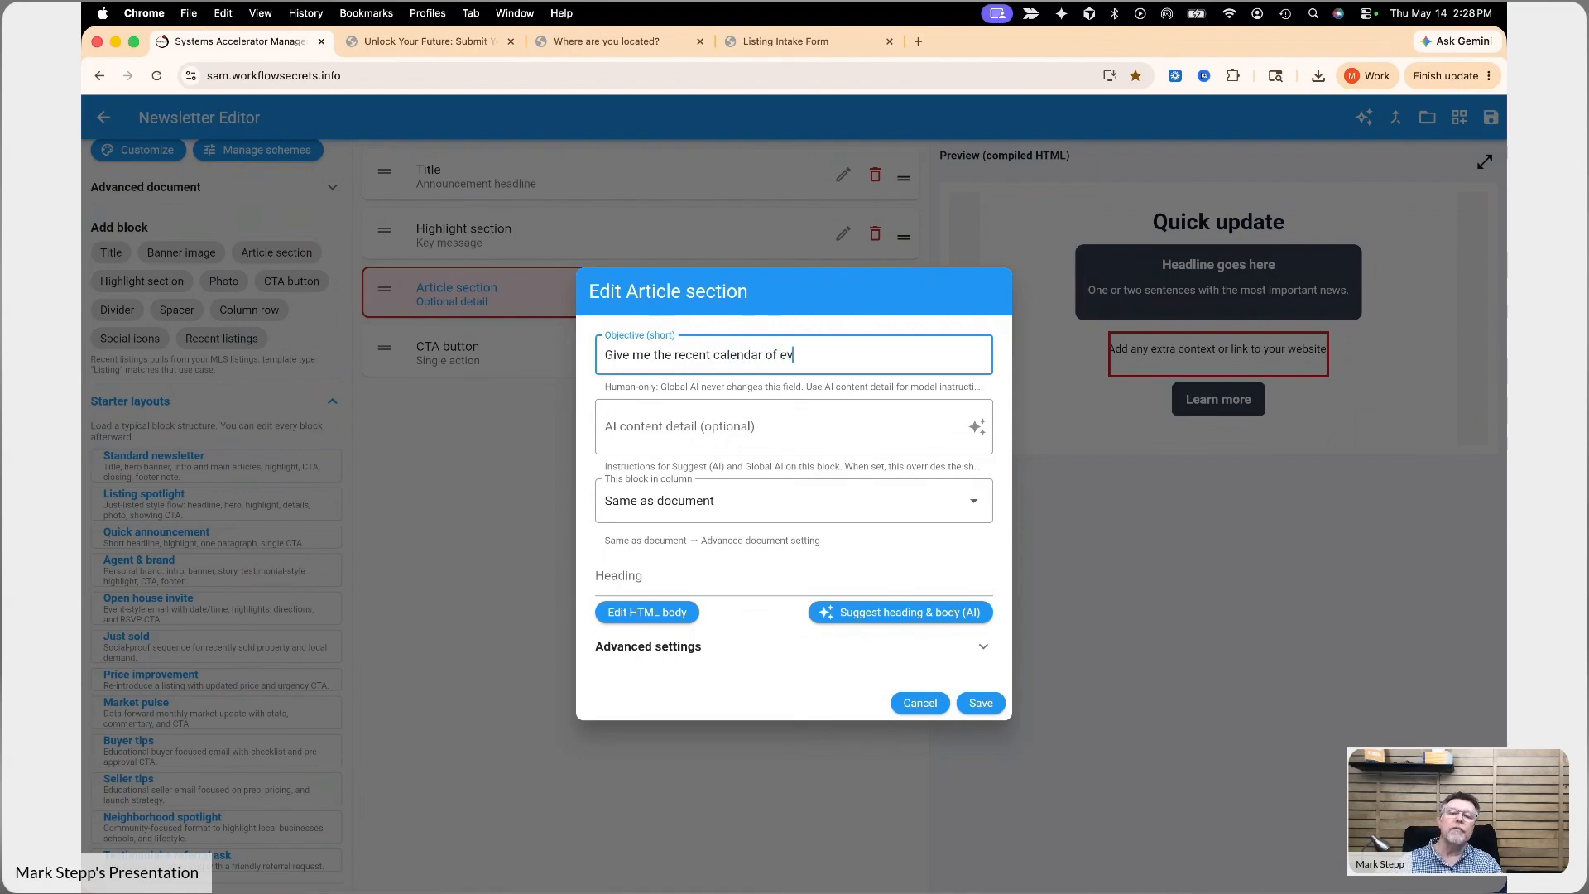
pyautogui.write('ents in Springfield Missouri')
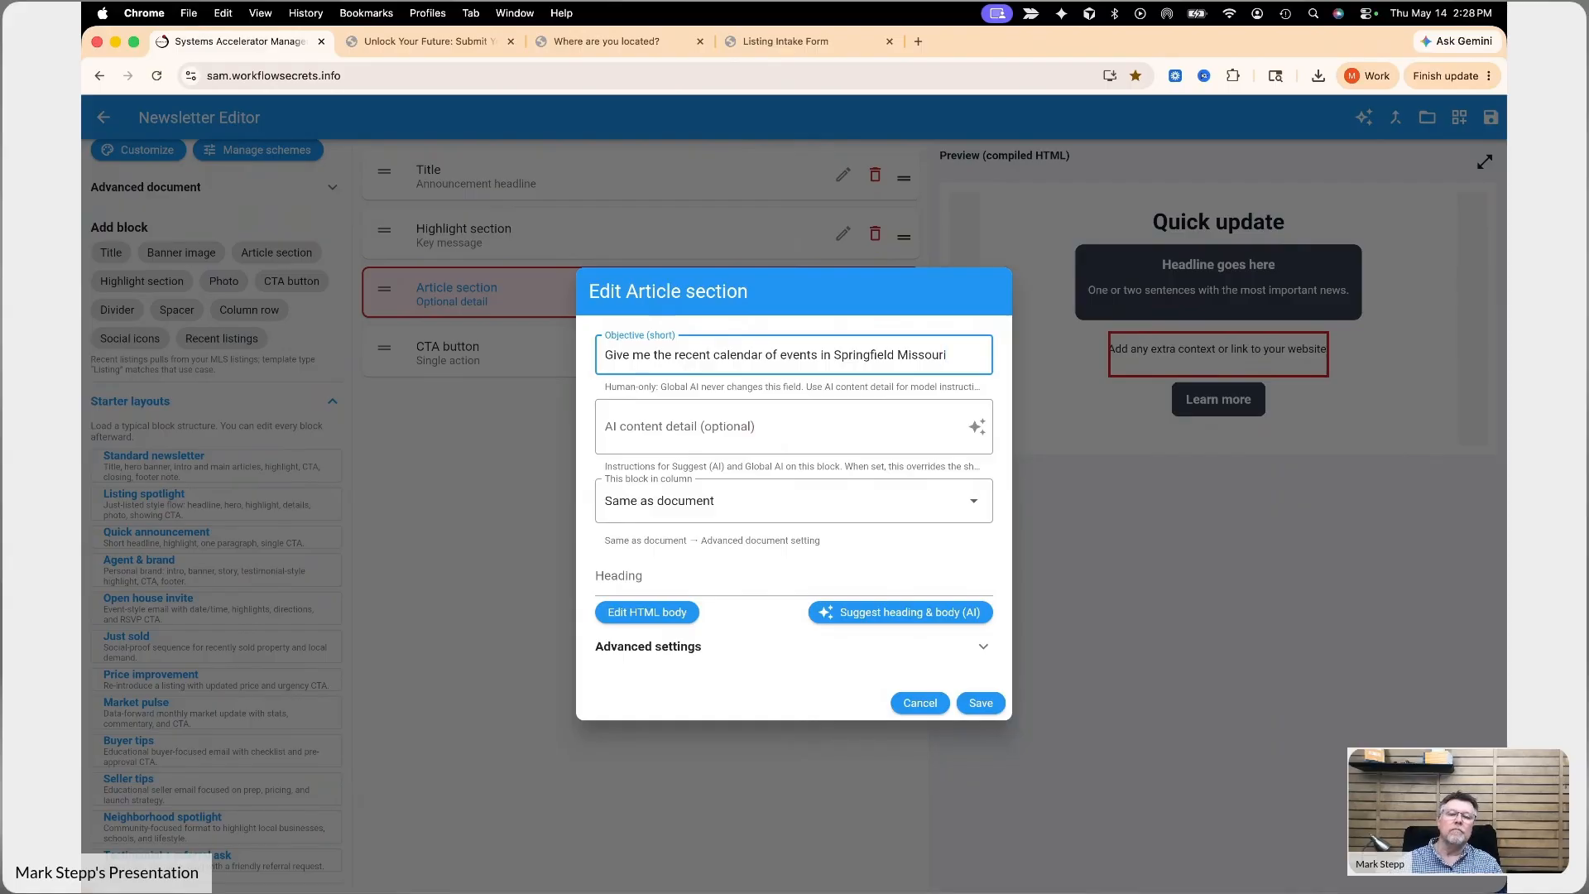
pyautogui.write(' for this weeki')
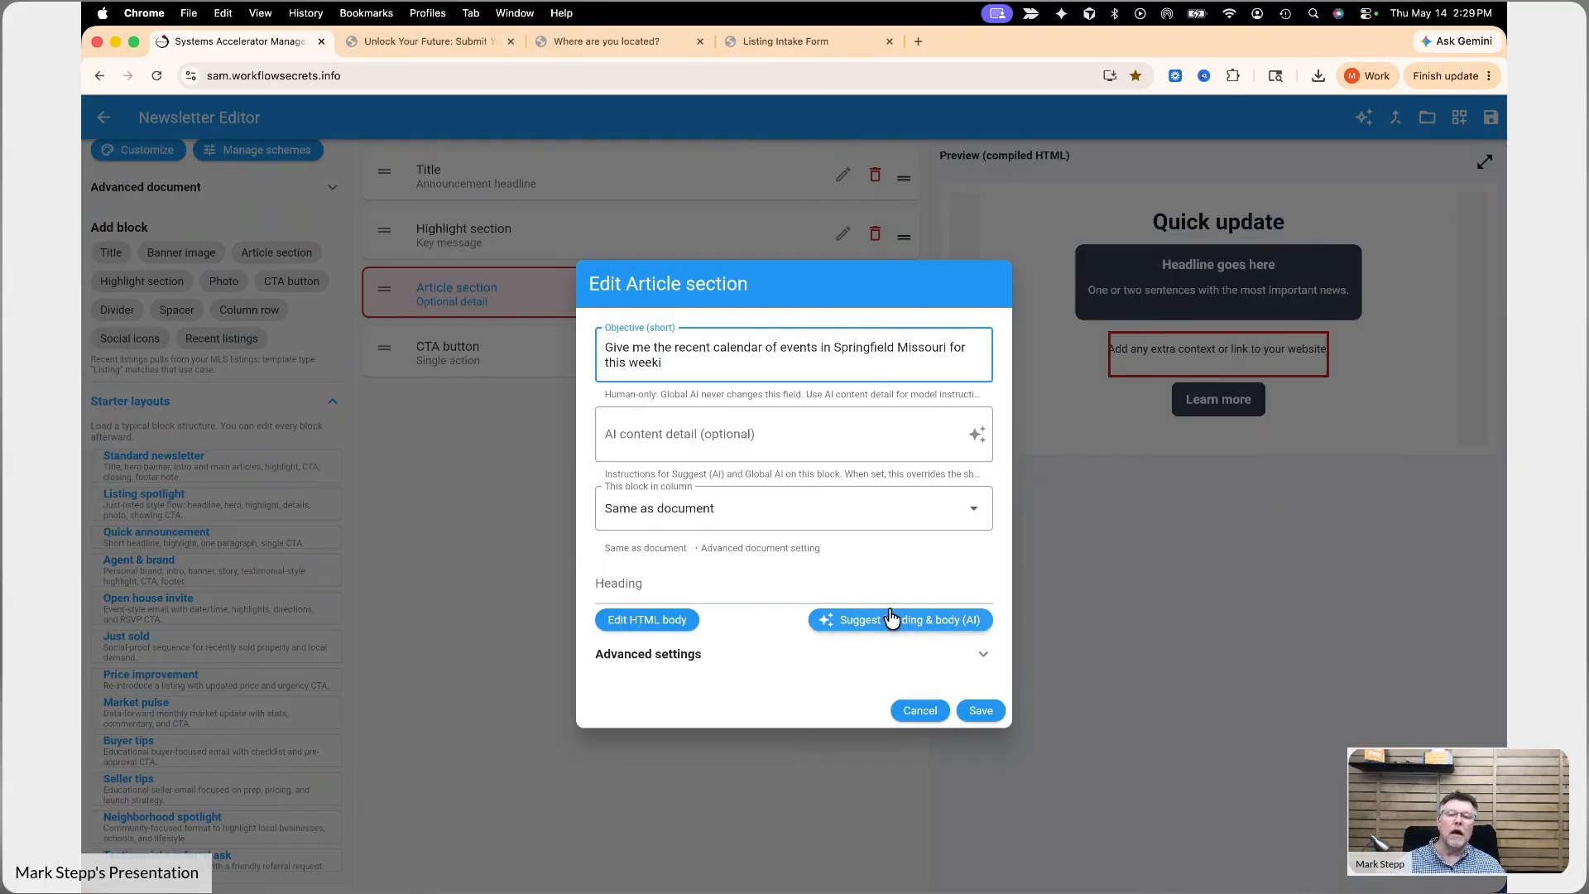
pyautogui.click(981, 711)
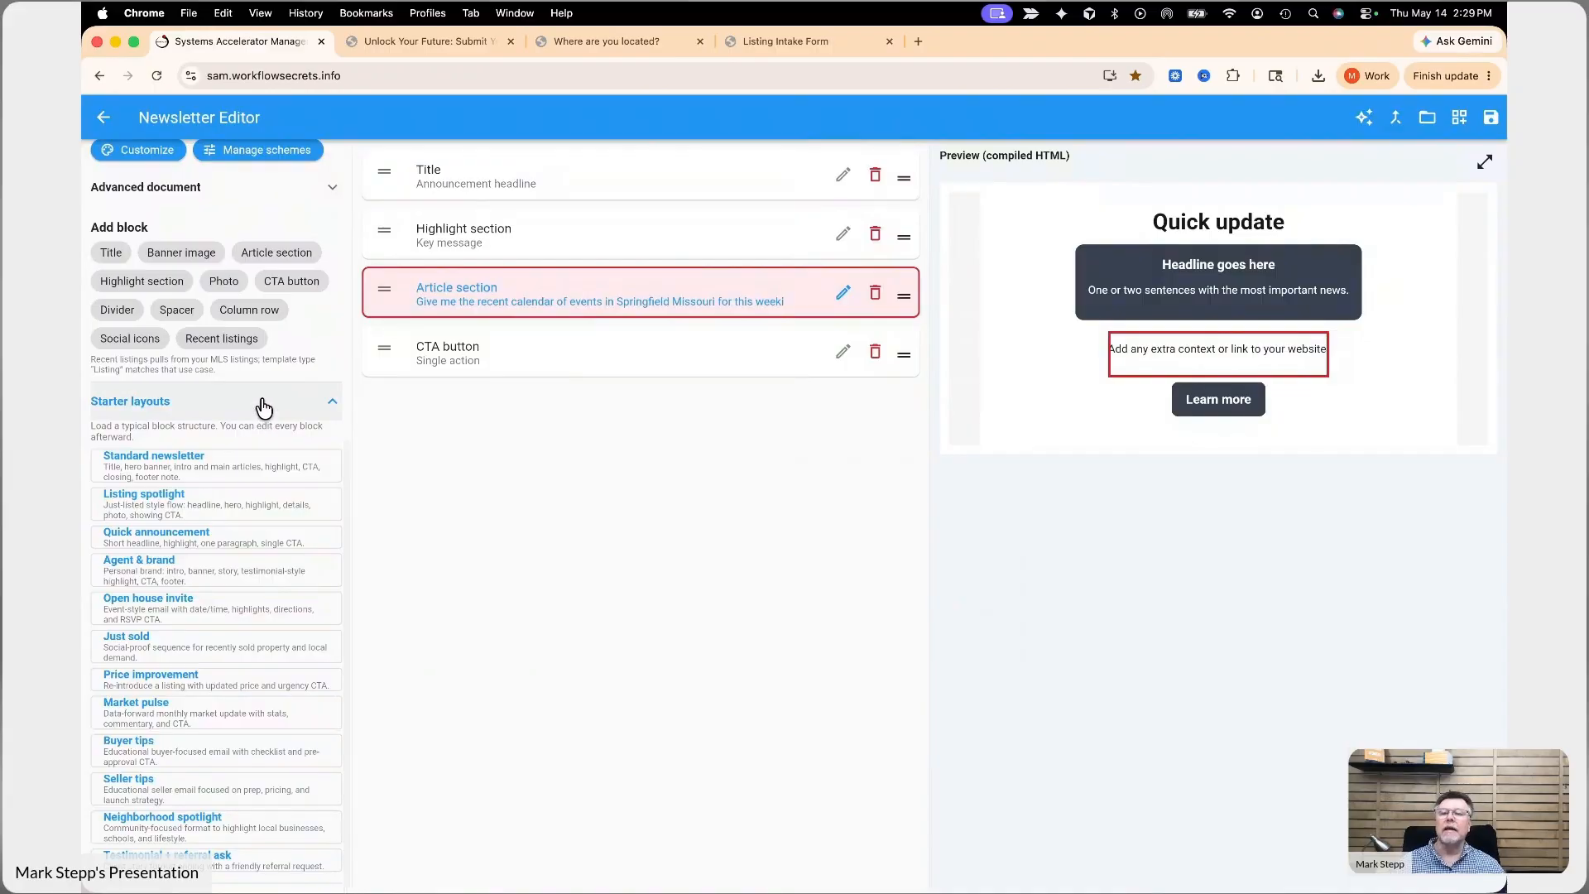
# Replace the newsletter theme with "Weekly Events in Springfield"
pyautogui.scroll(3, 259, 404)
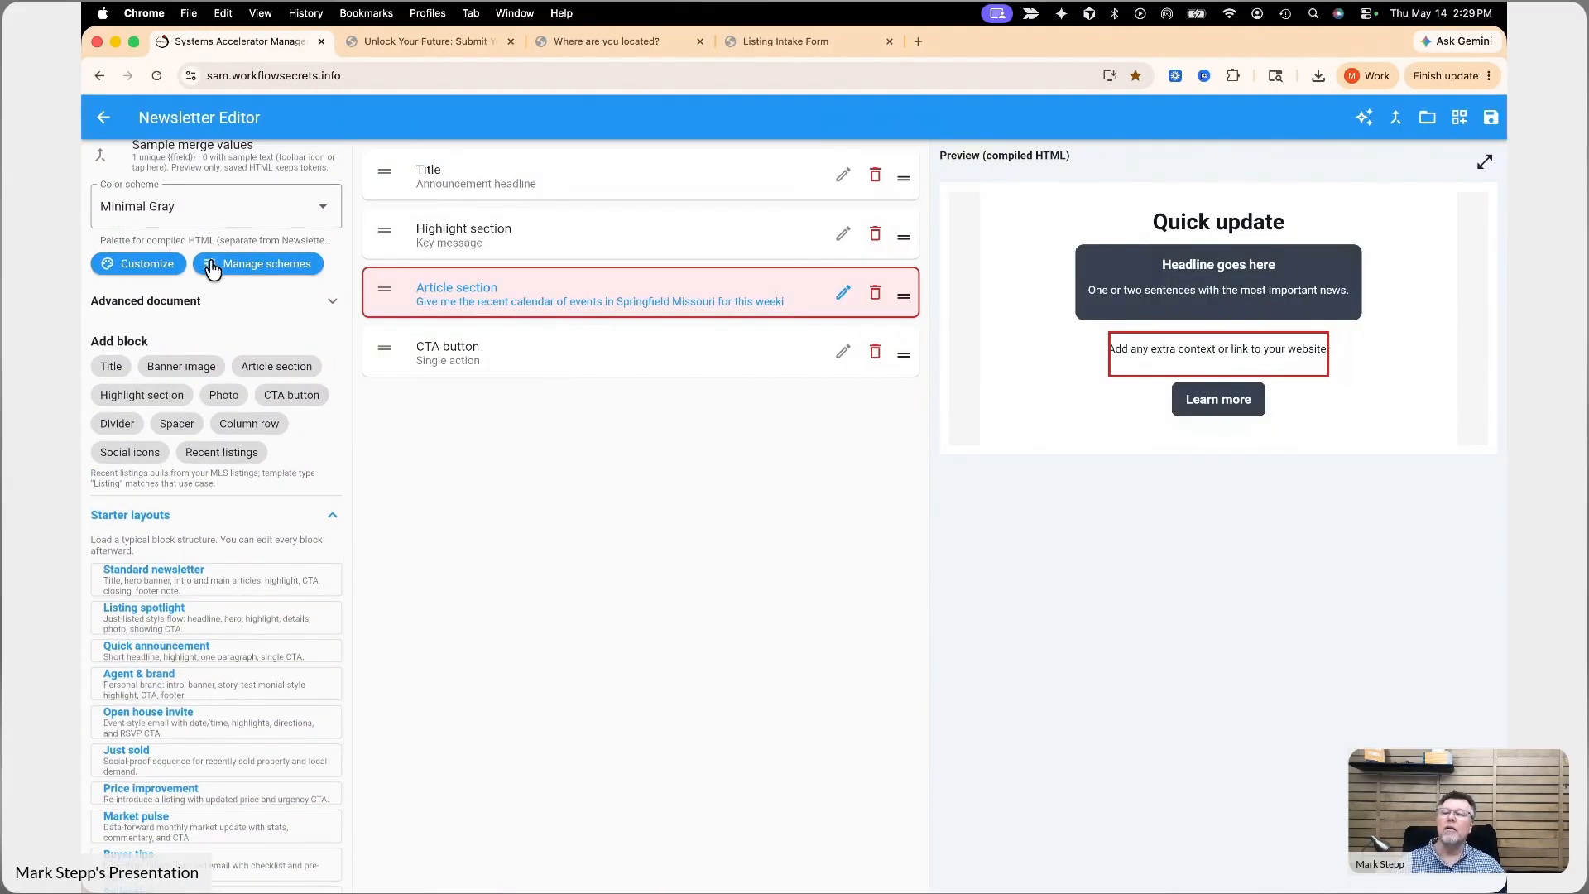
pyautogui.scroll(10, 206, 262)
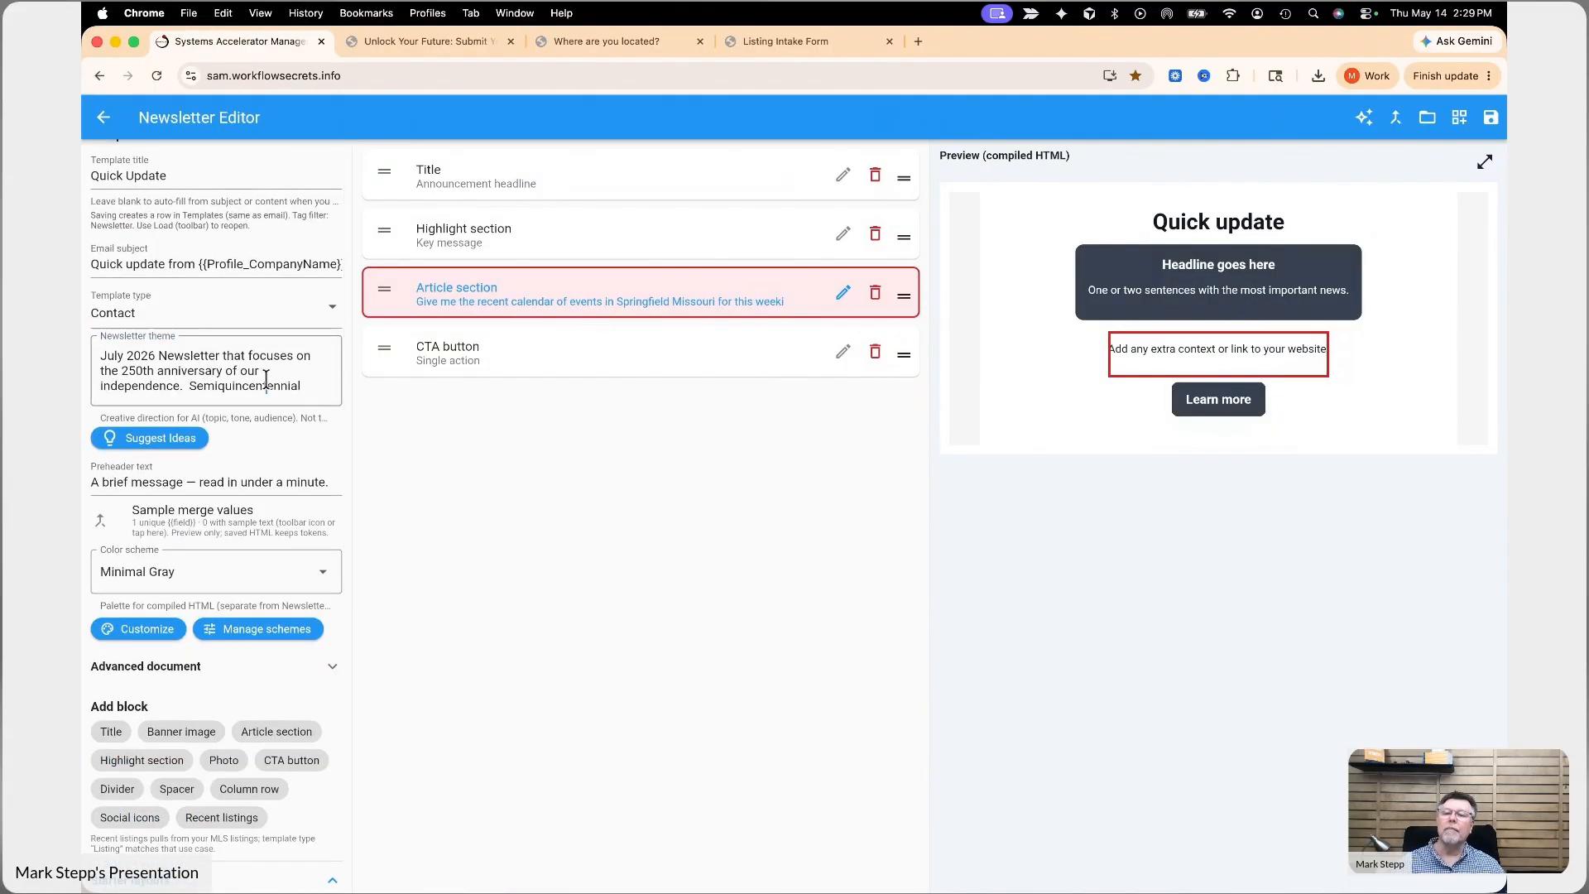
pyautogui.moveTo(308, 386); pyautogui.dragTo(86, 318)
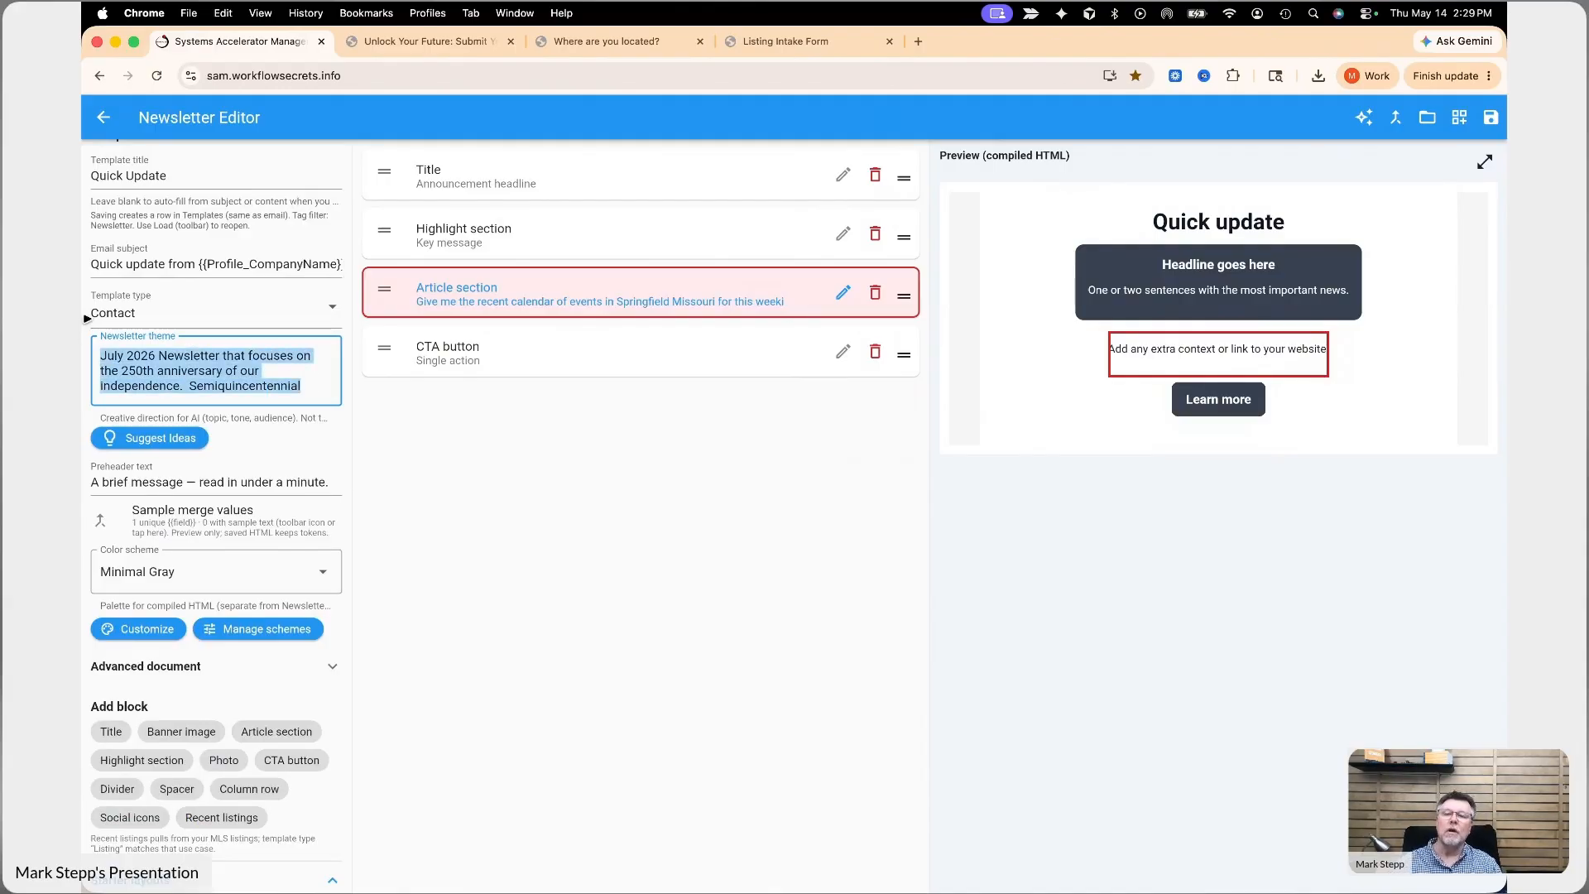
pyautogui.write('Week')
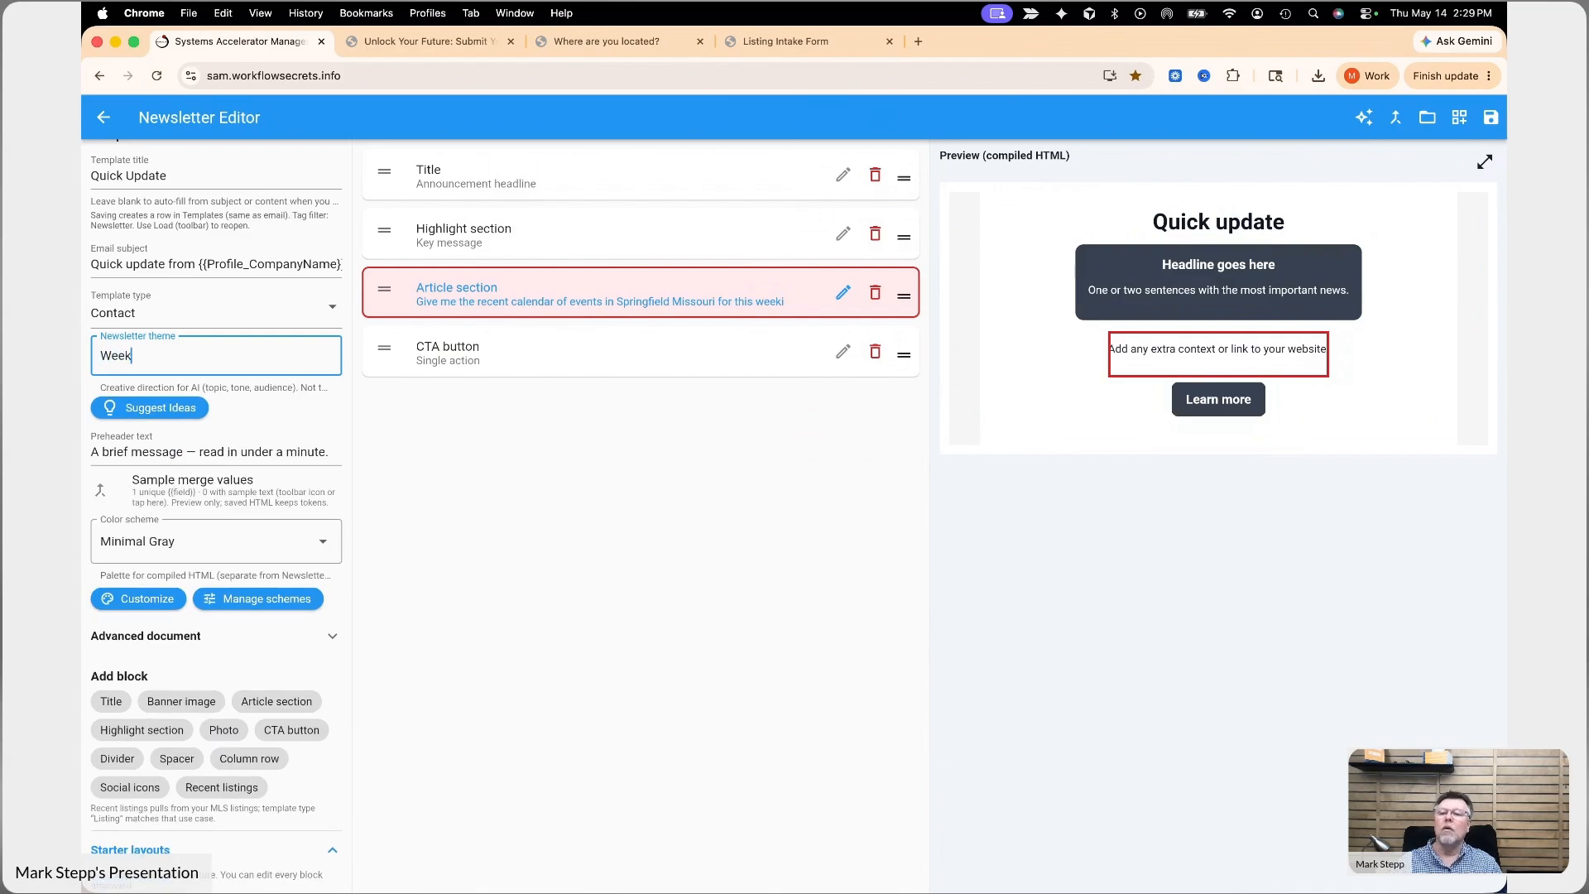
pyautogui.write('ly Evenrts')
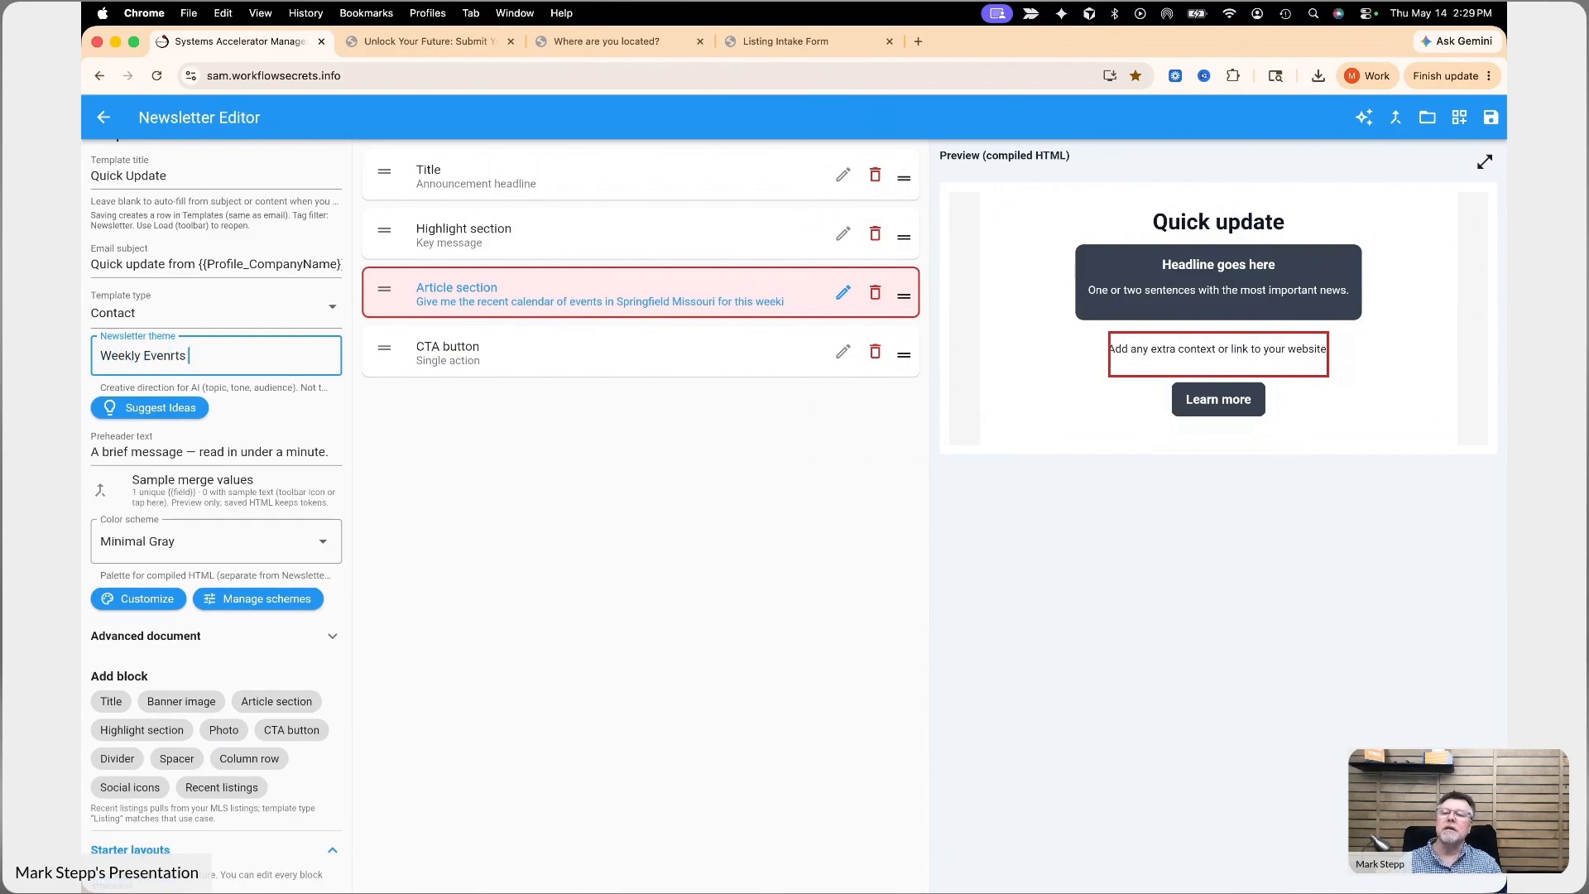
pyautogui.write(' in S')
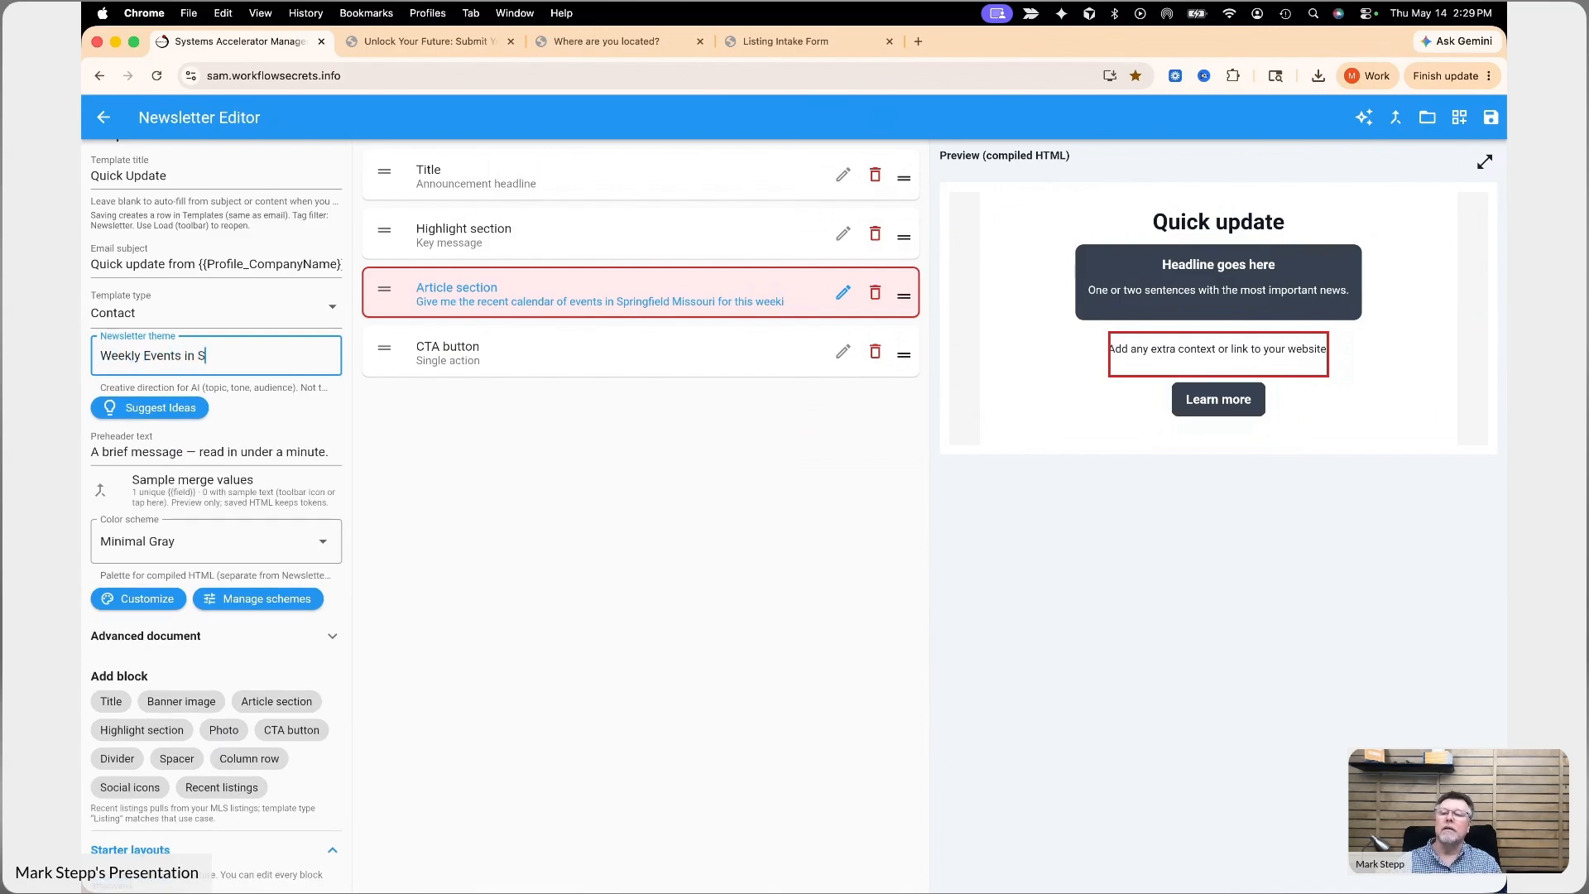
pyautogui.write('pringfield')
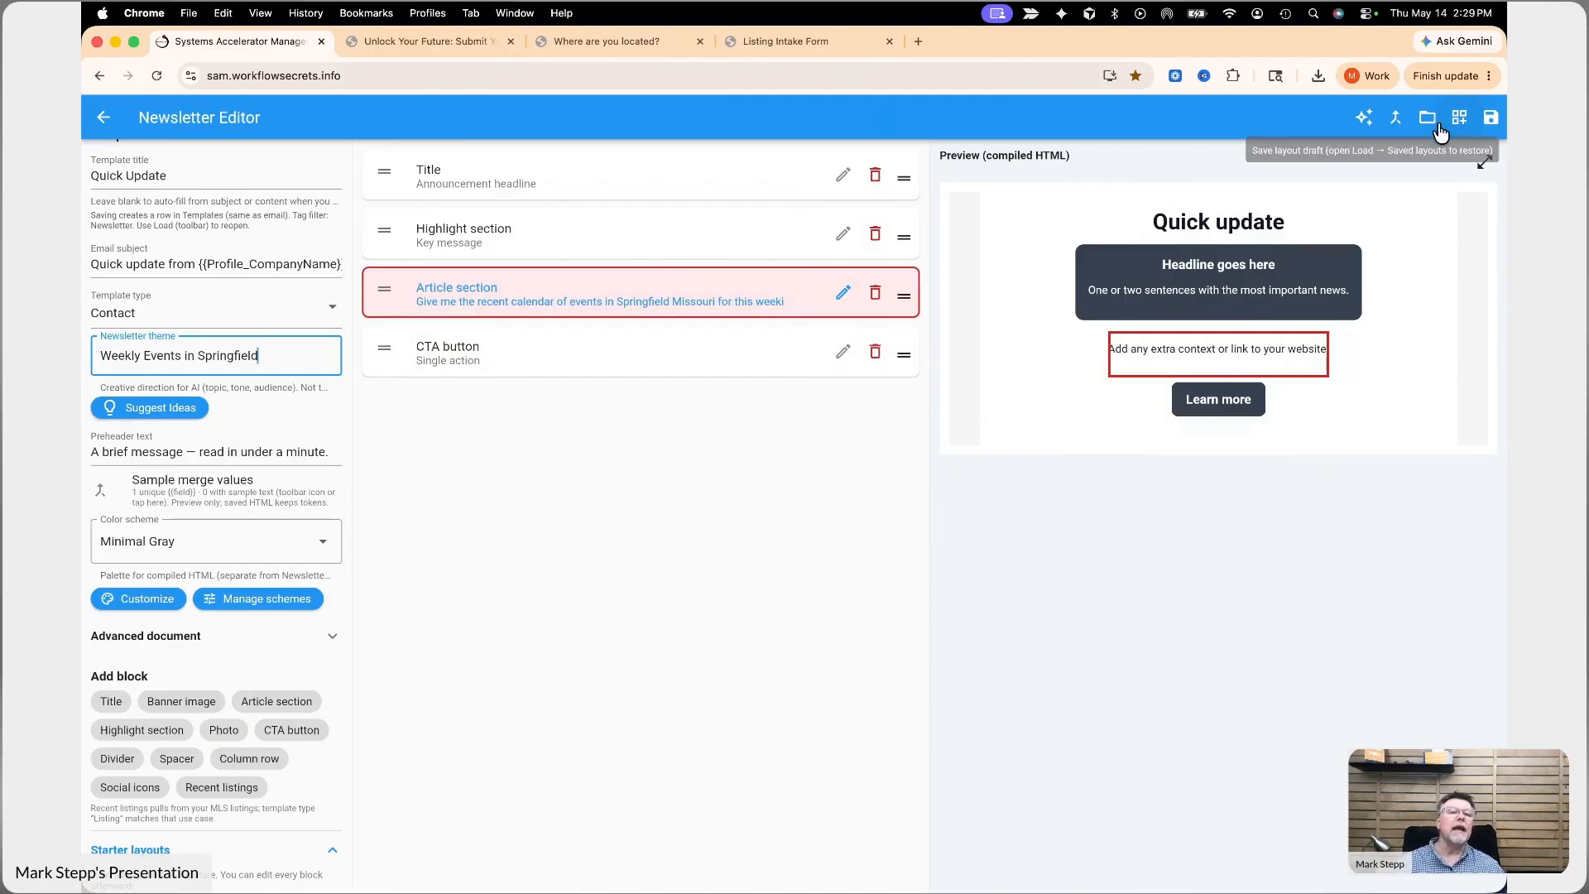
# Generate the AI content for the quick announcement about weekly events in Springfield
pyautogui.click(1366, 119)
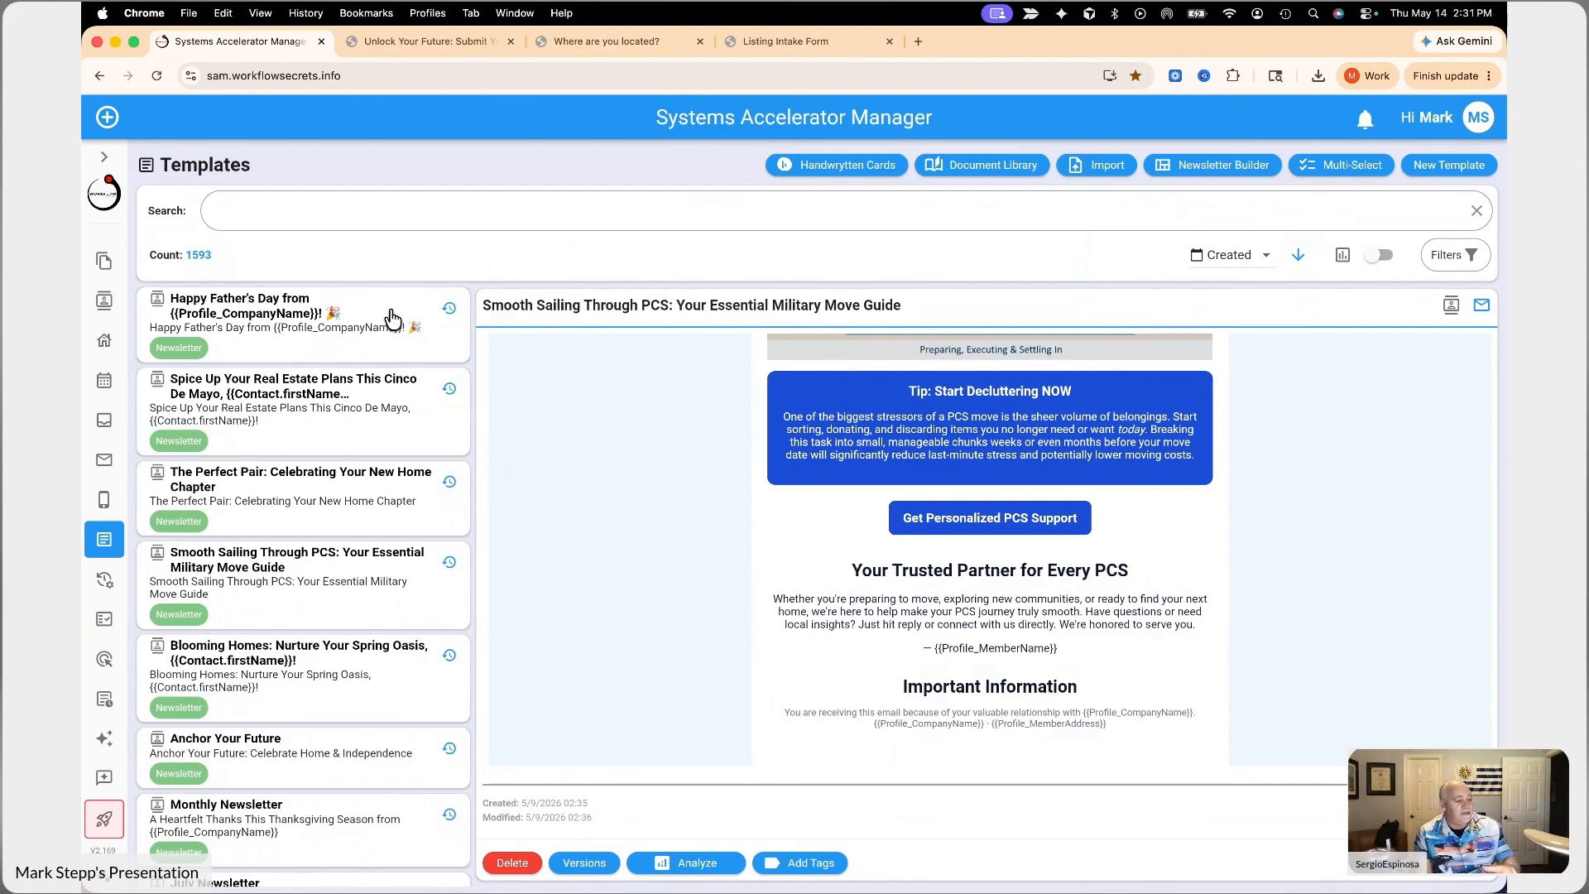
# Open the account's integrations and examine the Google Gemini configuration, including its image and video model settings
pyautogui.click(1480, 129)
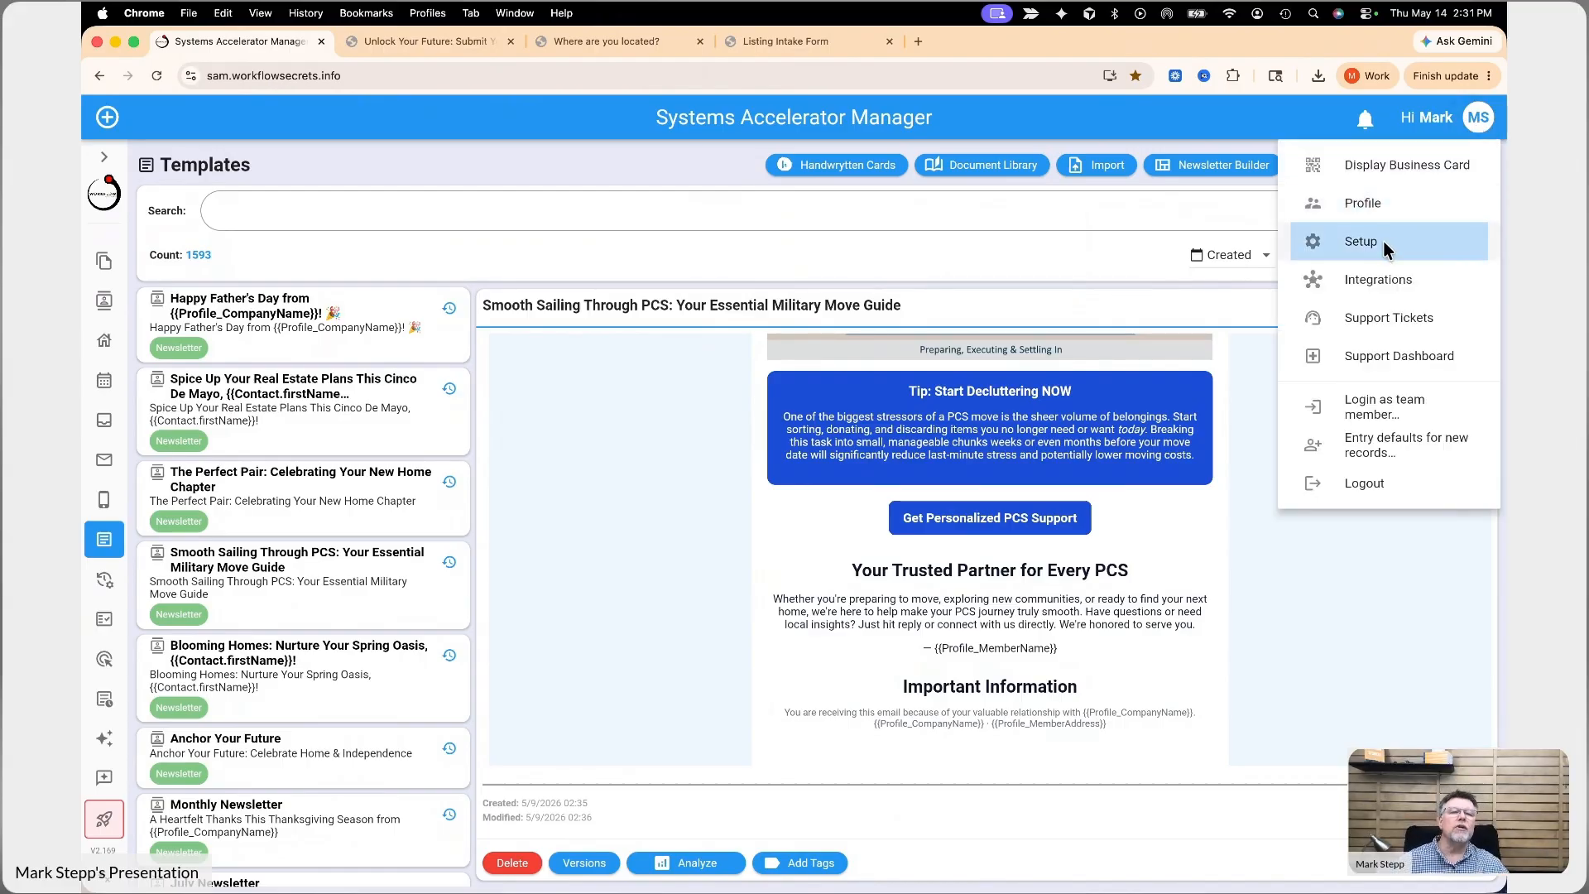
pyautogui.click(1378, 281)
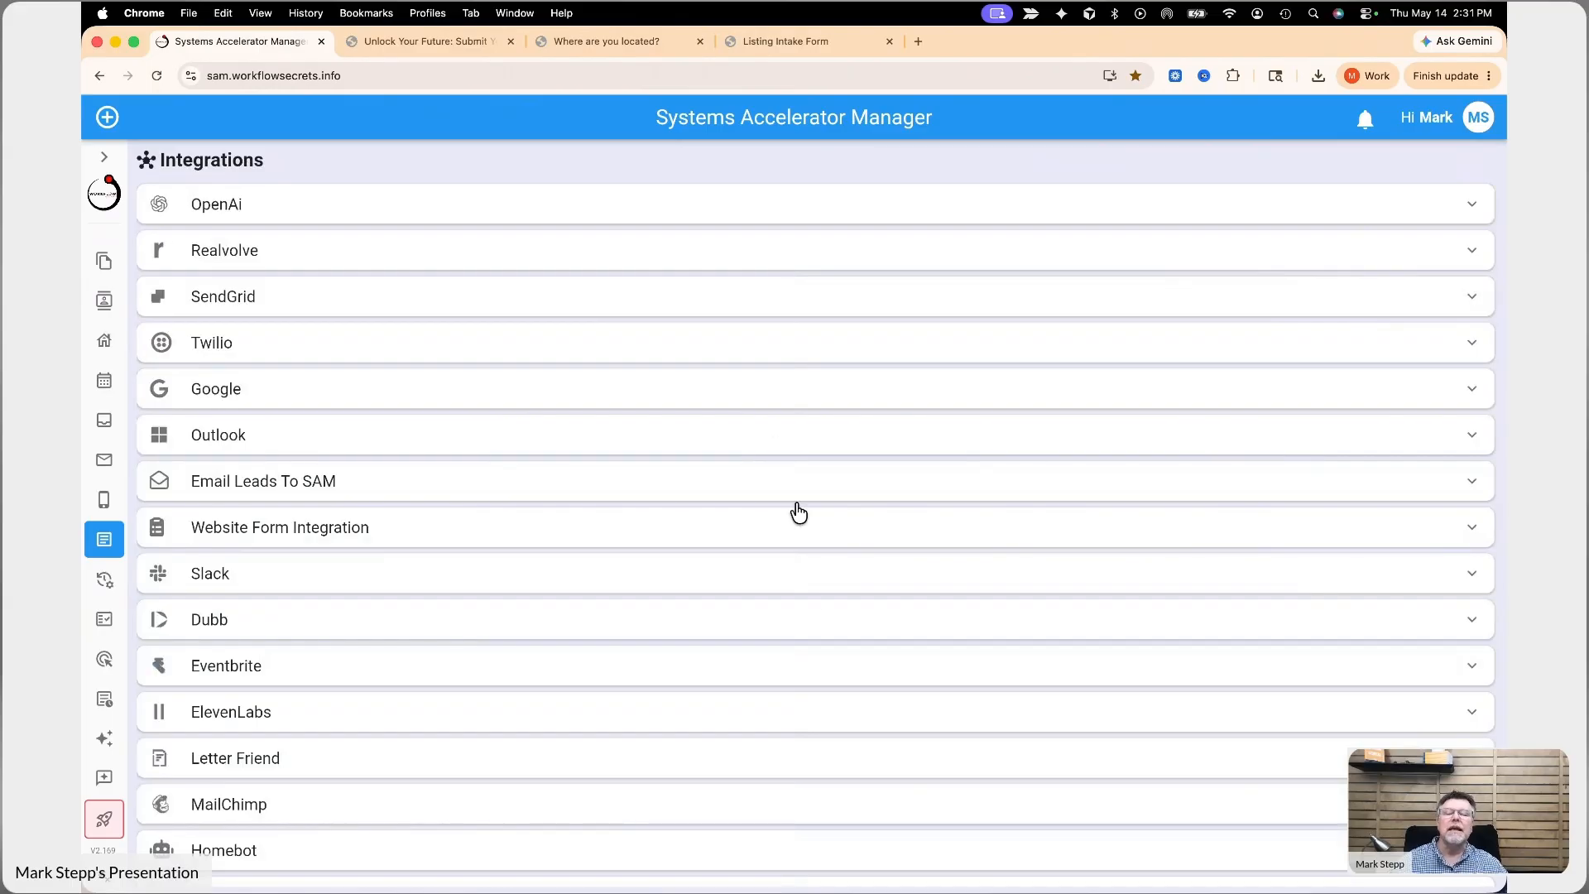
pyautogui.scroll(-1, 397, 712)
pyautogui.scroll(-5, 408, 759)
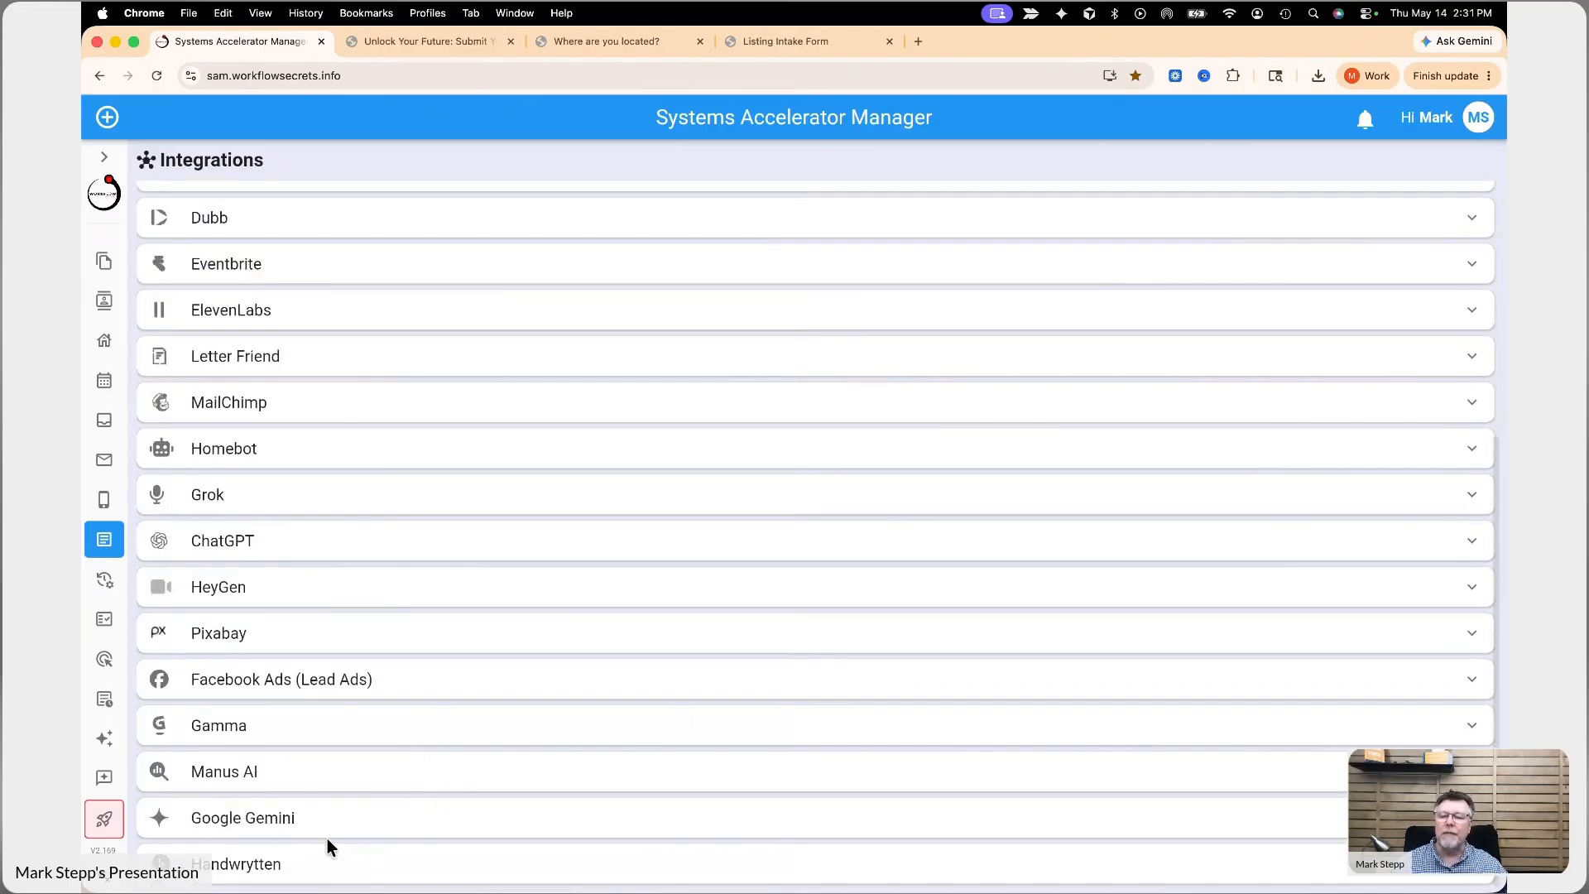
pyautogui.click(282, 822)
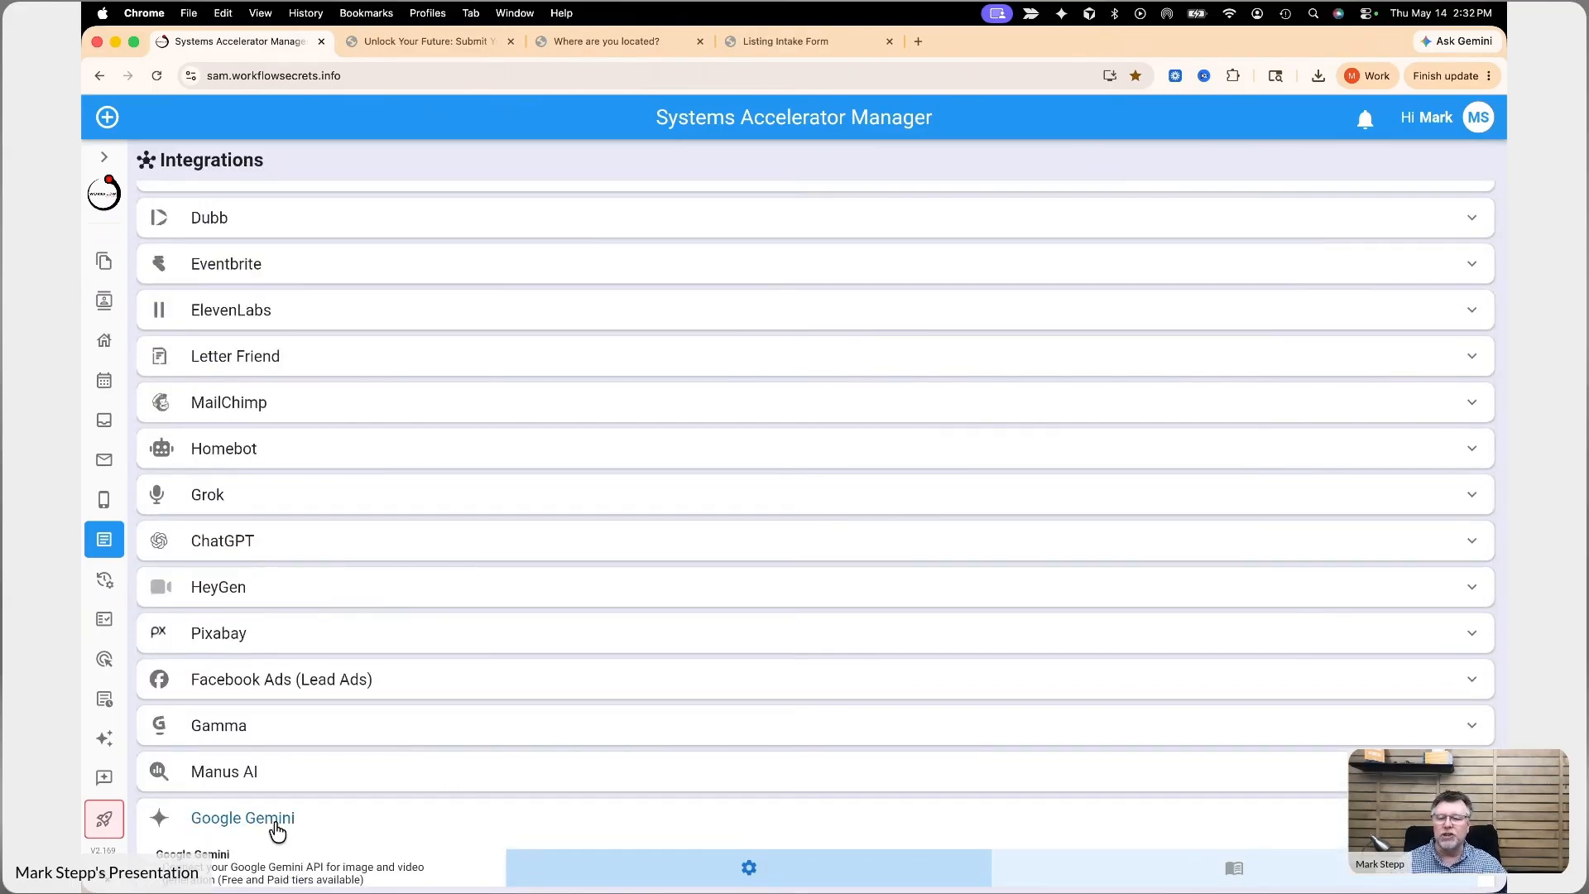
pyautogui.scroll(-2, 298, 828)
pyautogui.scroll(-2, 300, 821)
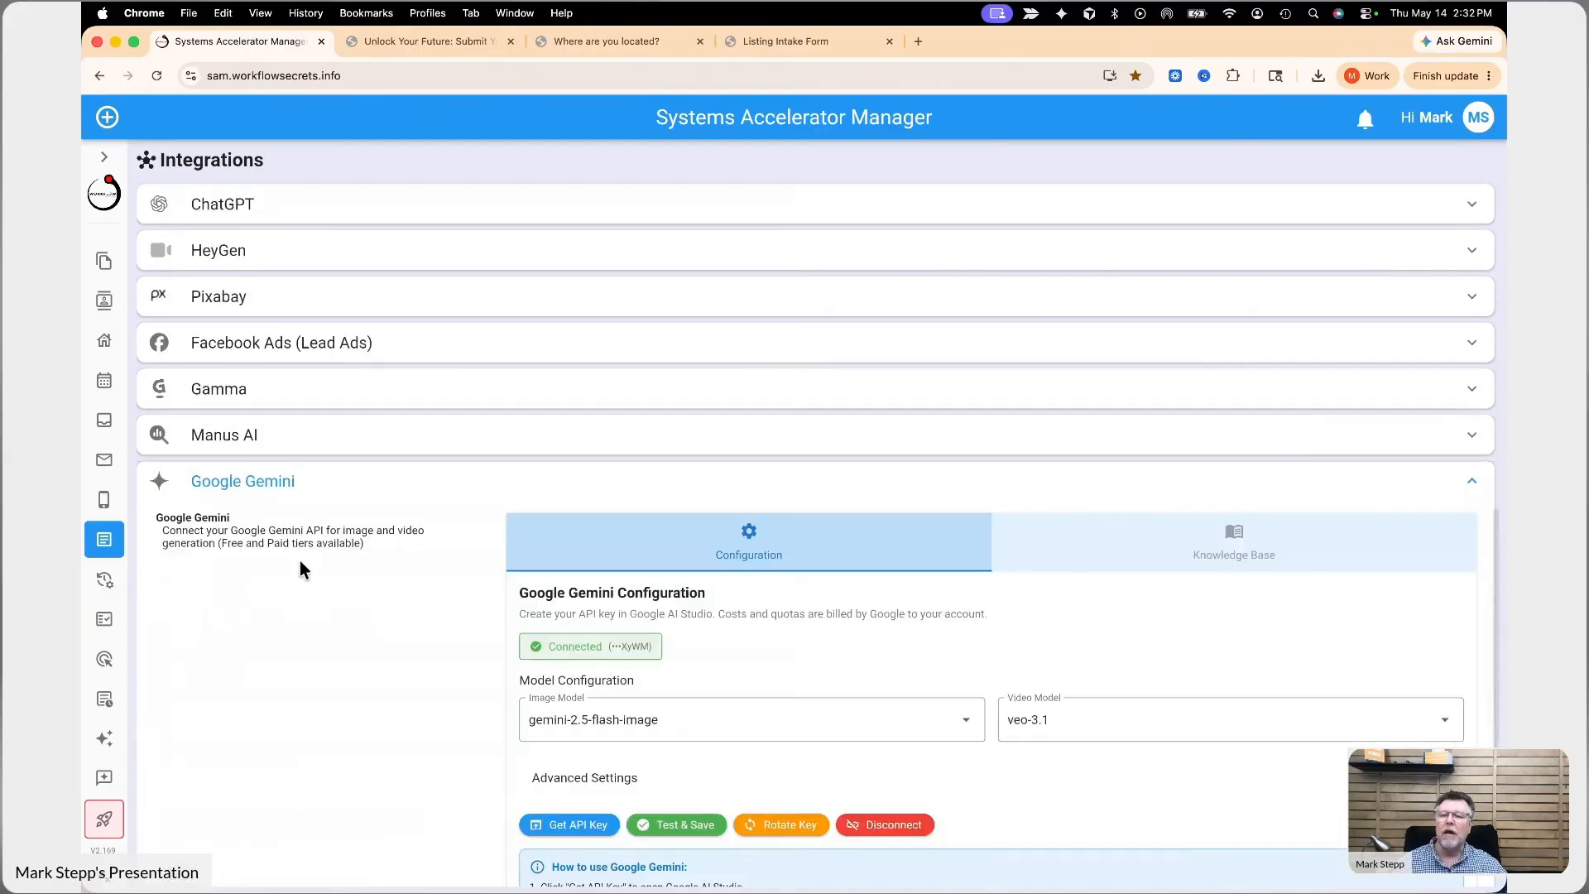
# Collapse the Google Gemini integration and show the Manus AI configuration instead
pyautogui.click(317, 494)
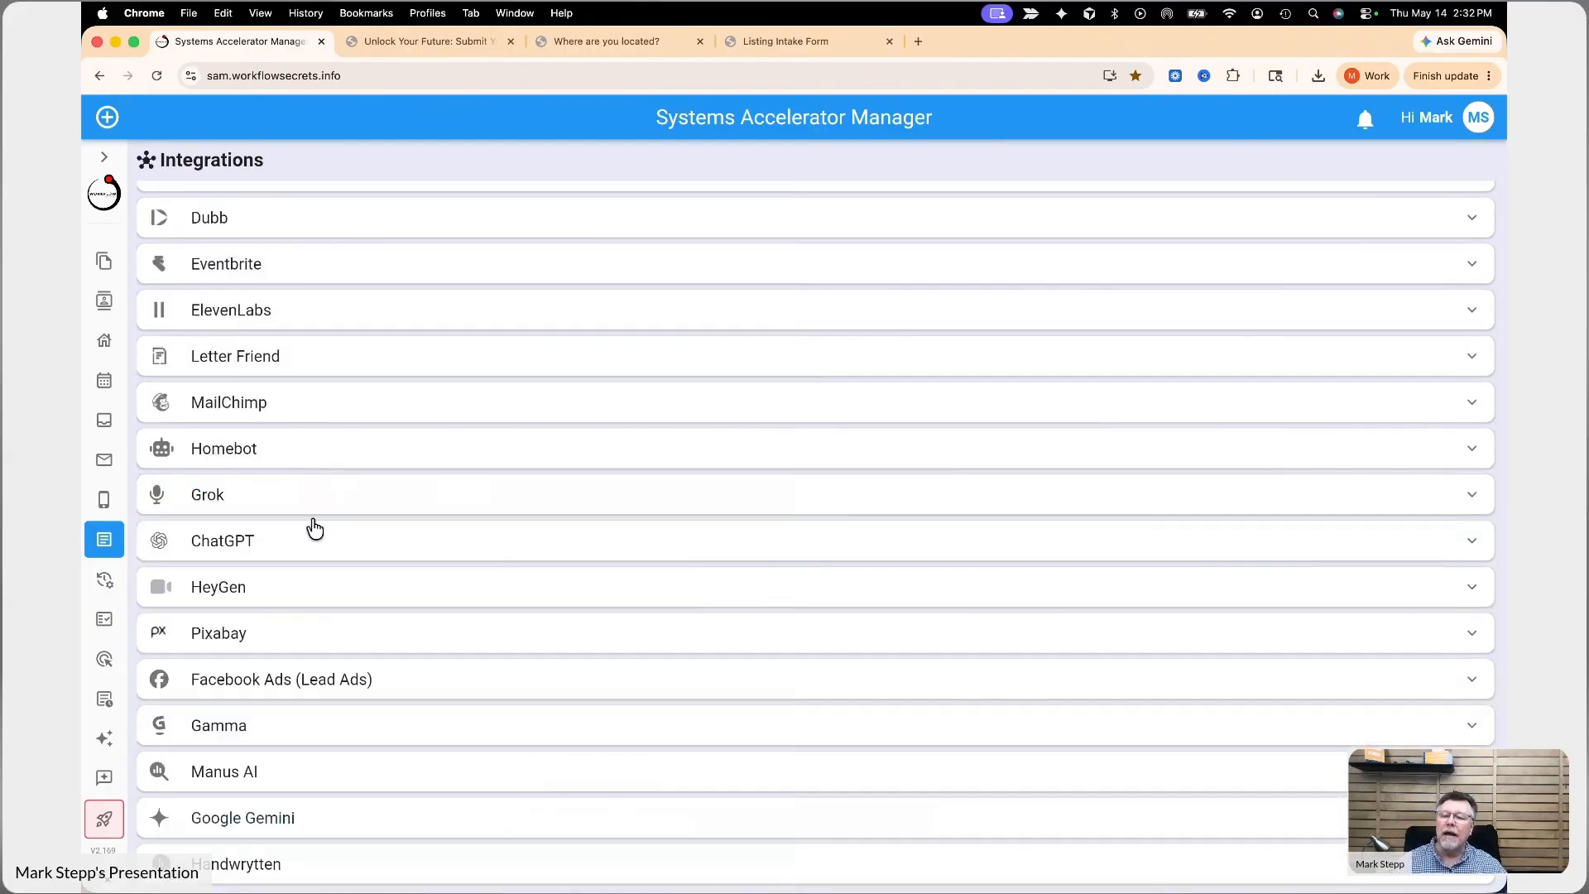
pyautogui.click(306, 782)
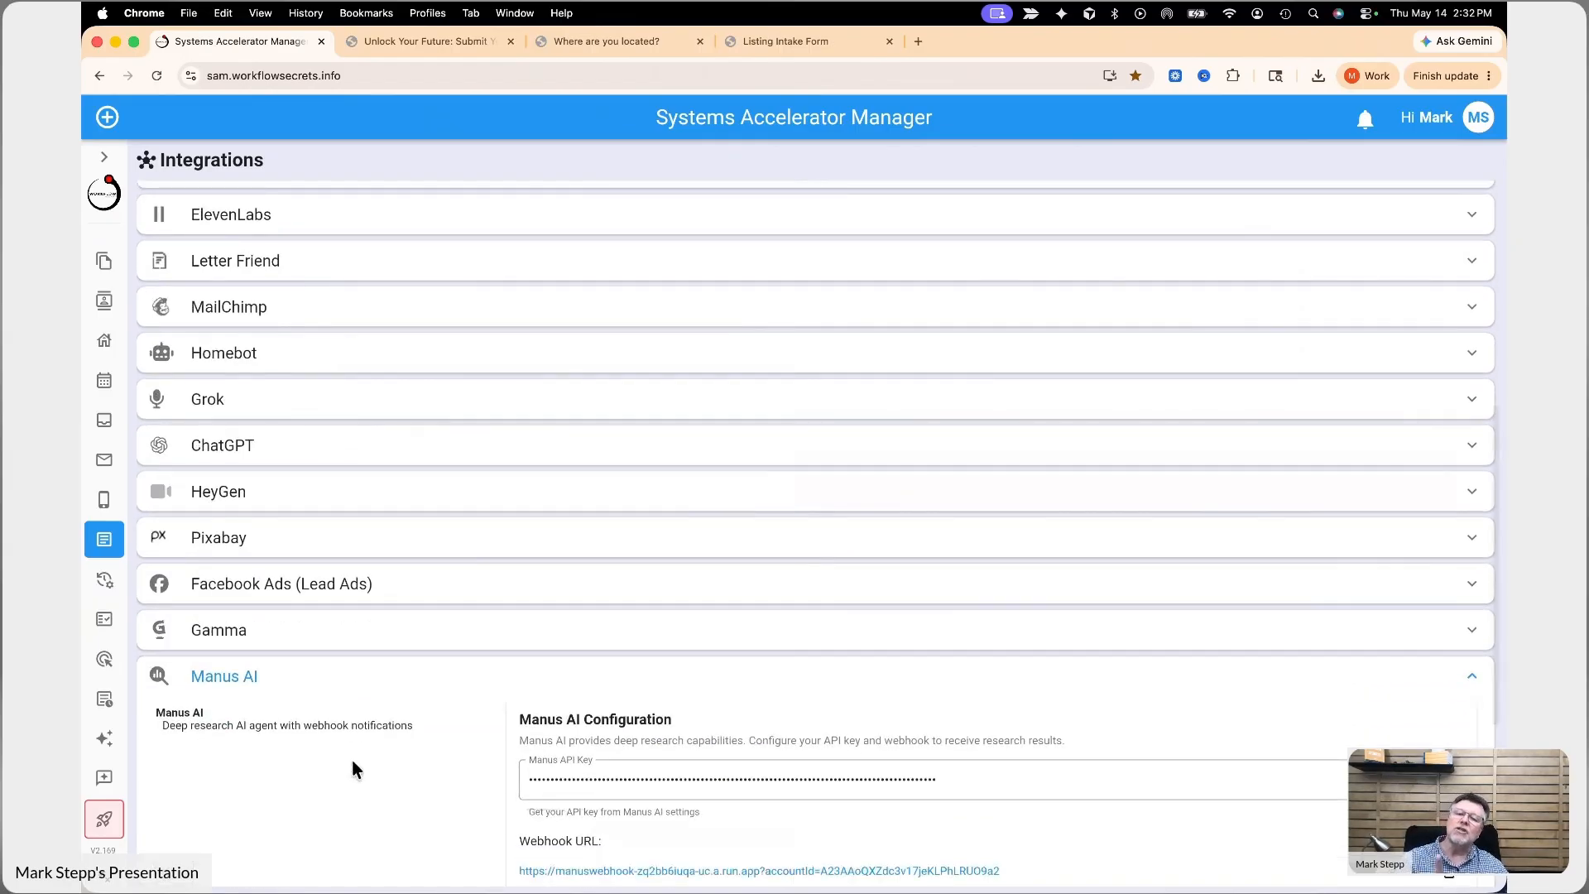